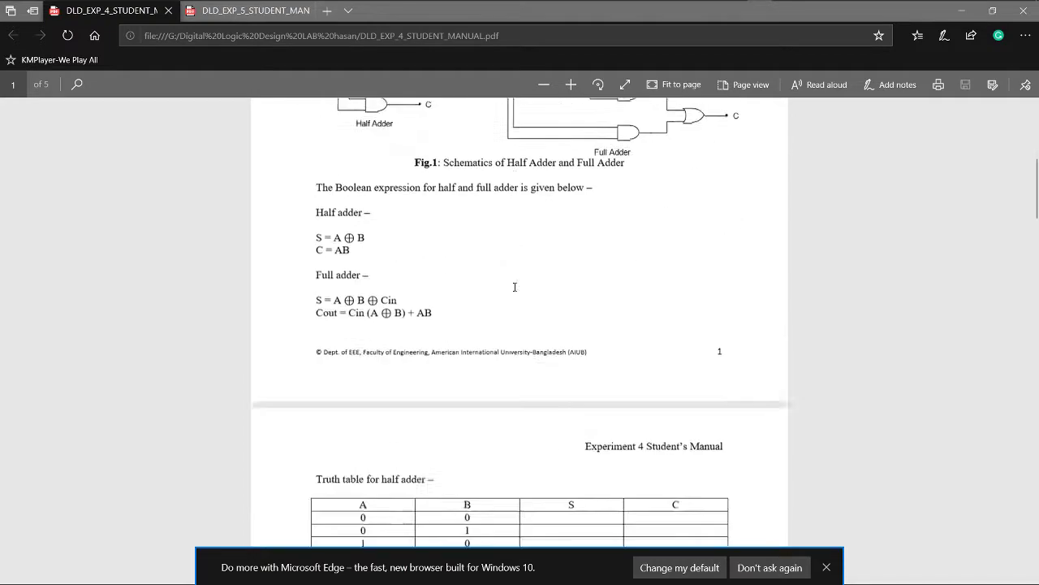
Review the Experiment 4 manual from the adder and subtractor schematics to the 74LS83 pin configuration.
scroll(515, 287, "up", 4)
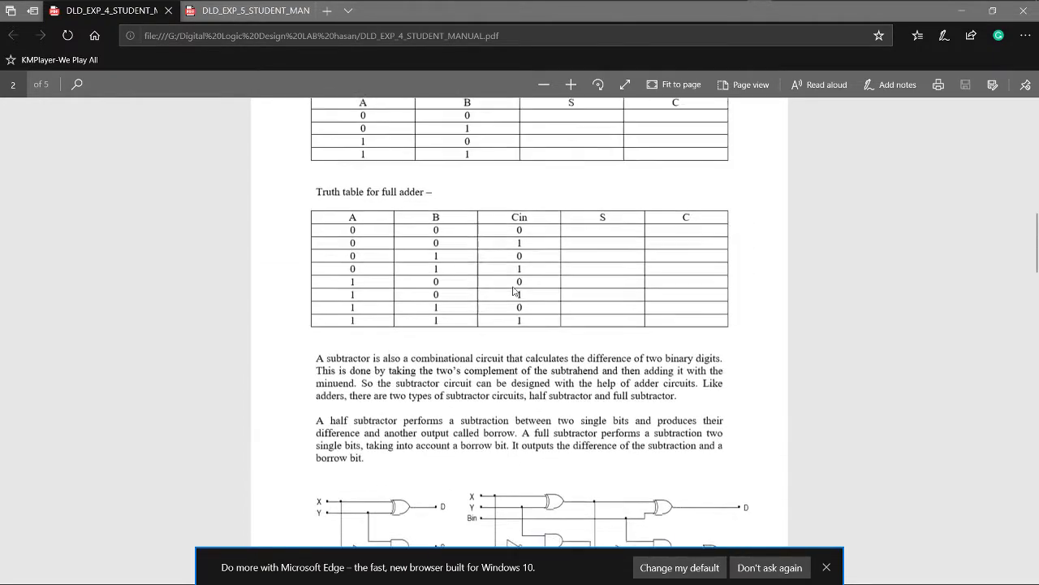
scroll(546, 380, "down", 2)
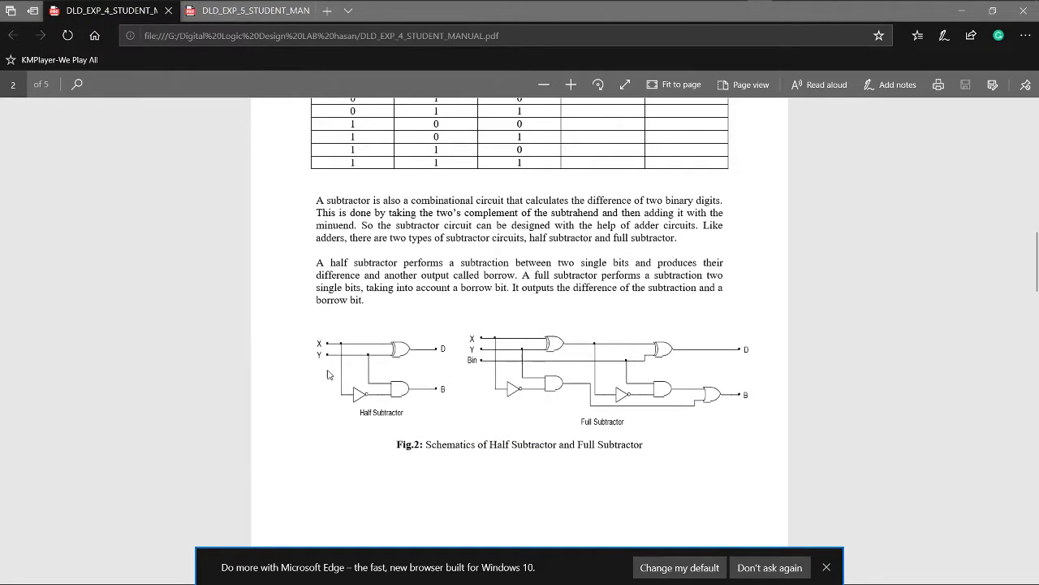
scroll(538, 388, "down", 4)
scroll(538, 388, "down", 8)
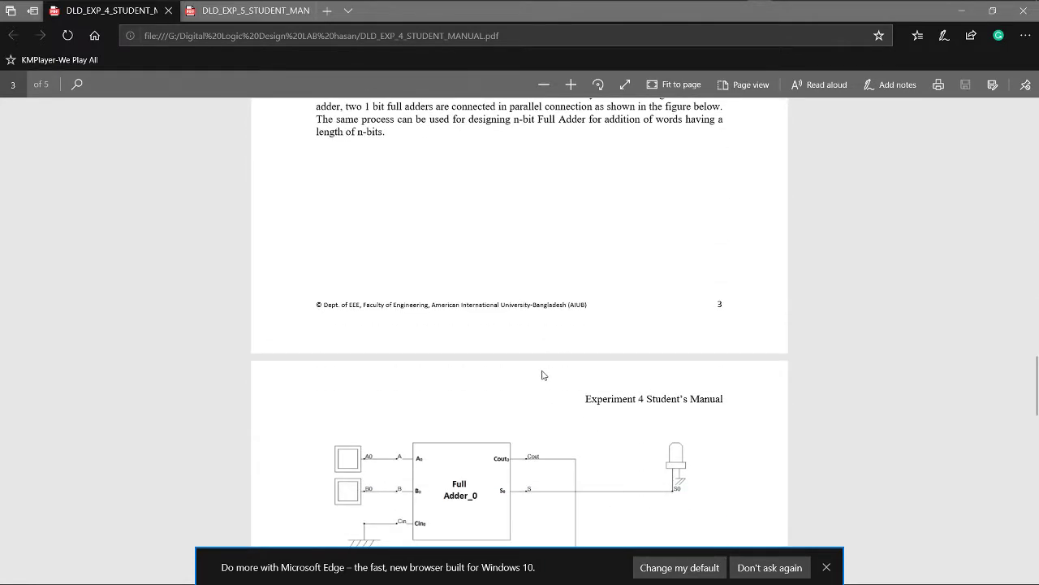
scroll(543, 374, "down", 2)
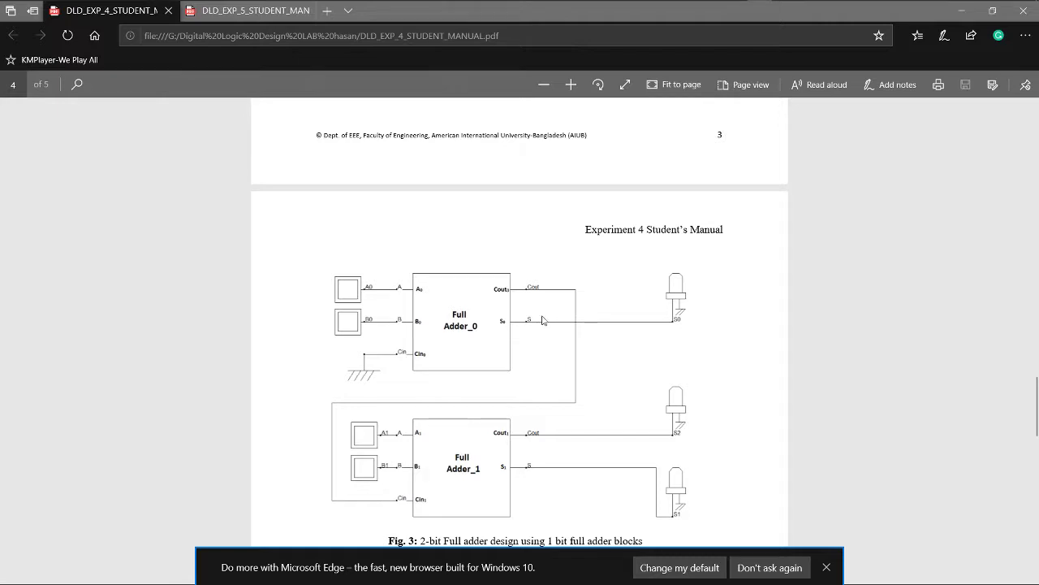
scroll(543, 320, "down", 2)
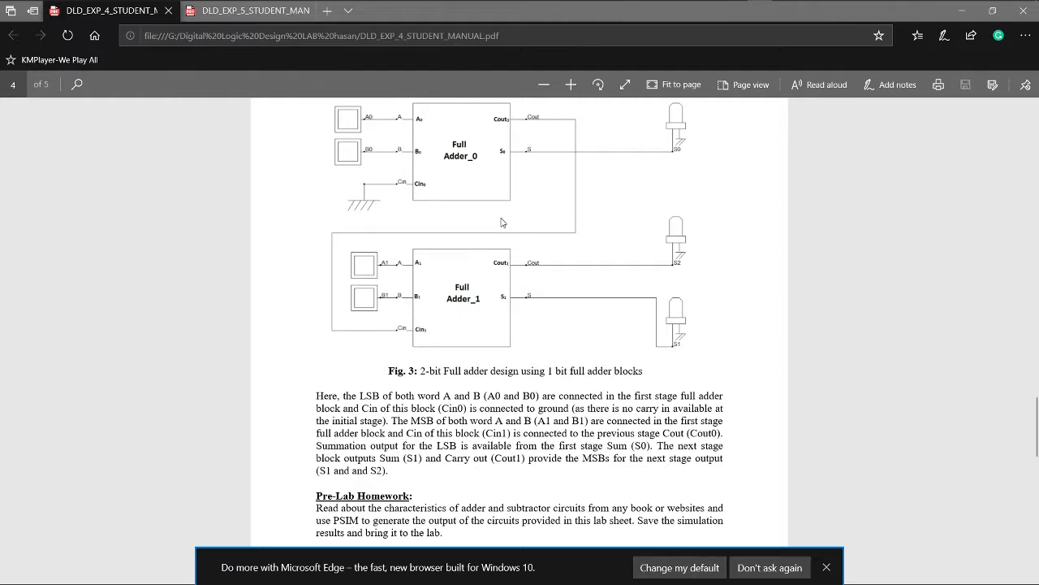
scroll(500, 220, "down", 3)
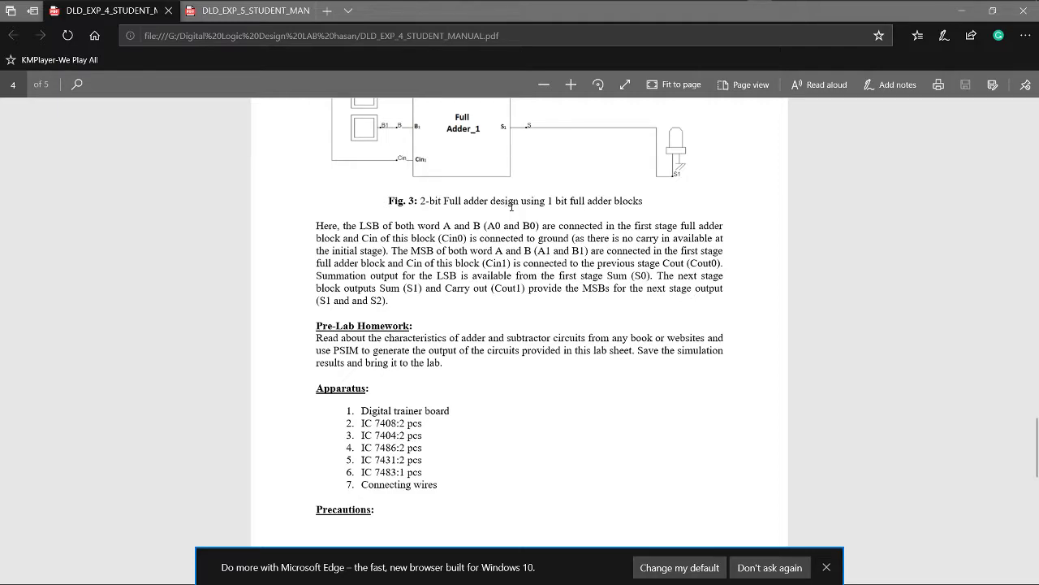
scroll(511, 206, "down", 14)
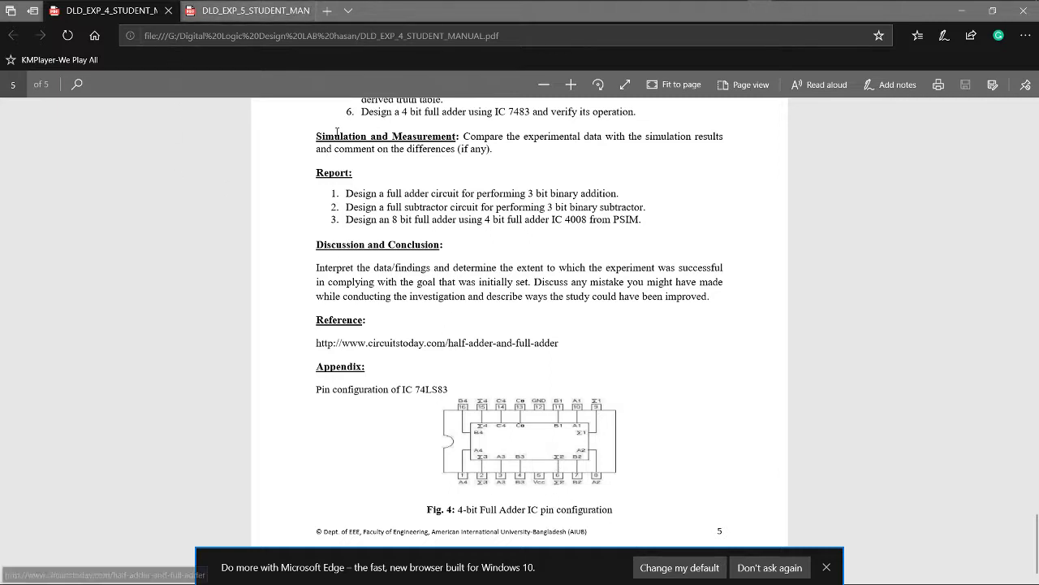
Switch to the Experiment 5 manual, examine the IC-74LS85 pin configuration in the appendix, and dismiss the default-browser banner.
left_click(256, 11)
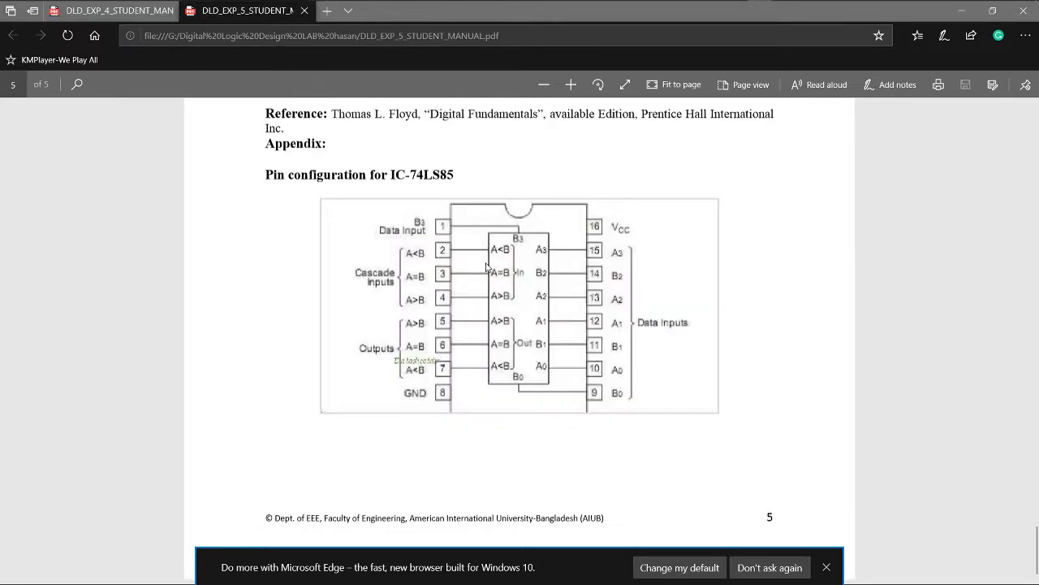
left_click_drag(460, 177, 390, 177)
left_click(480, 166)
scroll(556, 237, "up", 3)
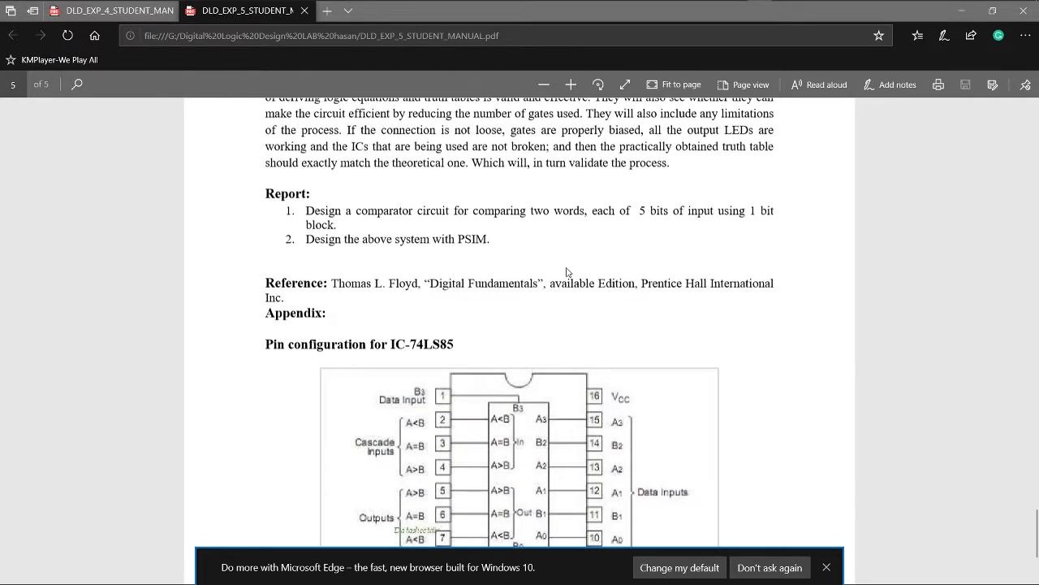
scroll(566, 283, "down", 3)
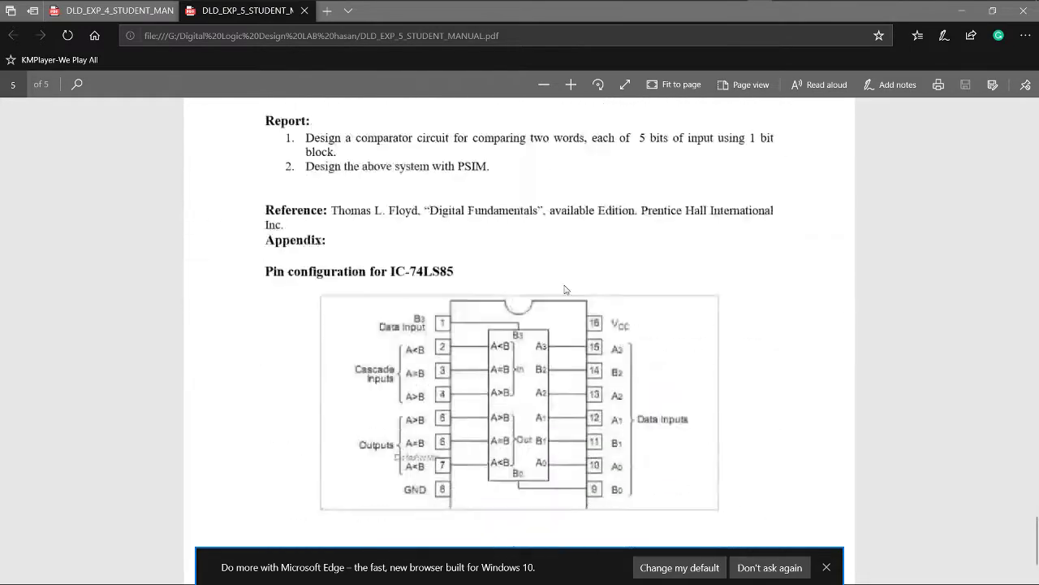
left_click(826, 567)
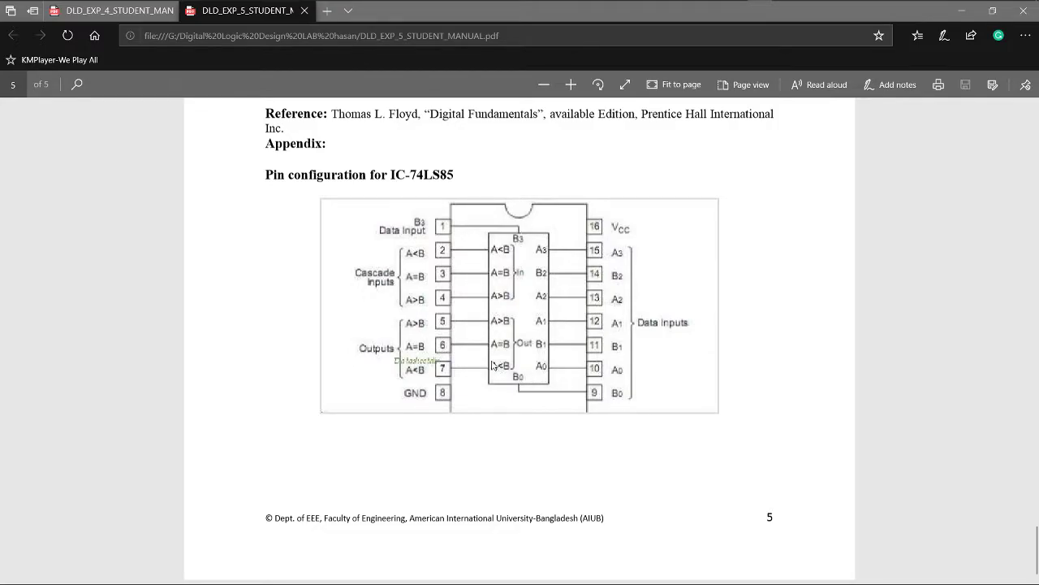
Examine the 1-bit and 2-bit comparator circuits, equations and timing diagrams in the Experiment 5 manual, then return to the appendix.
scroll(492, 365, "up", 15)
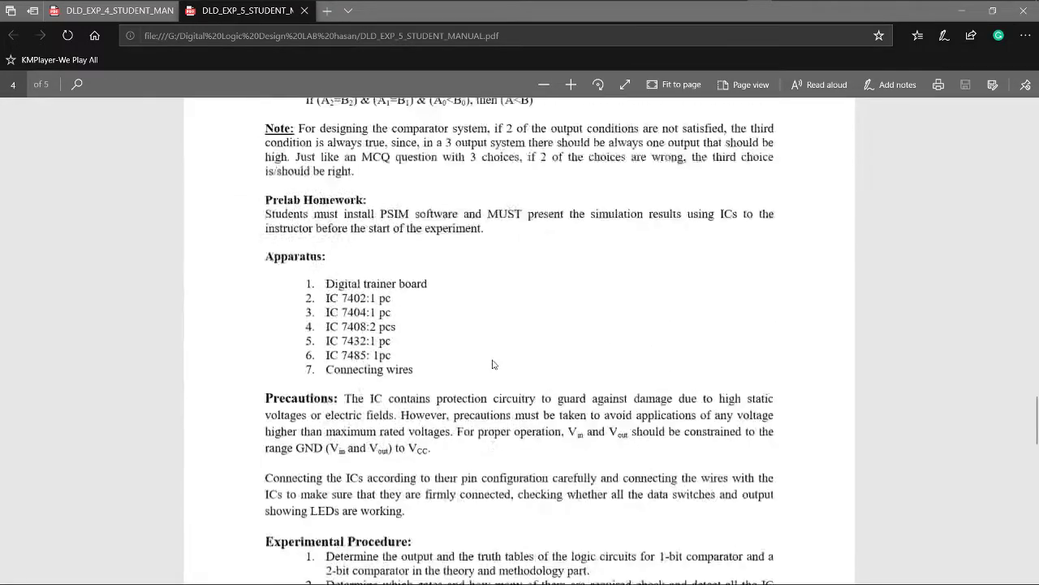
scroll(492, 365, "up", 5)
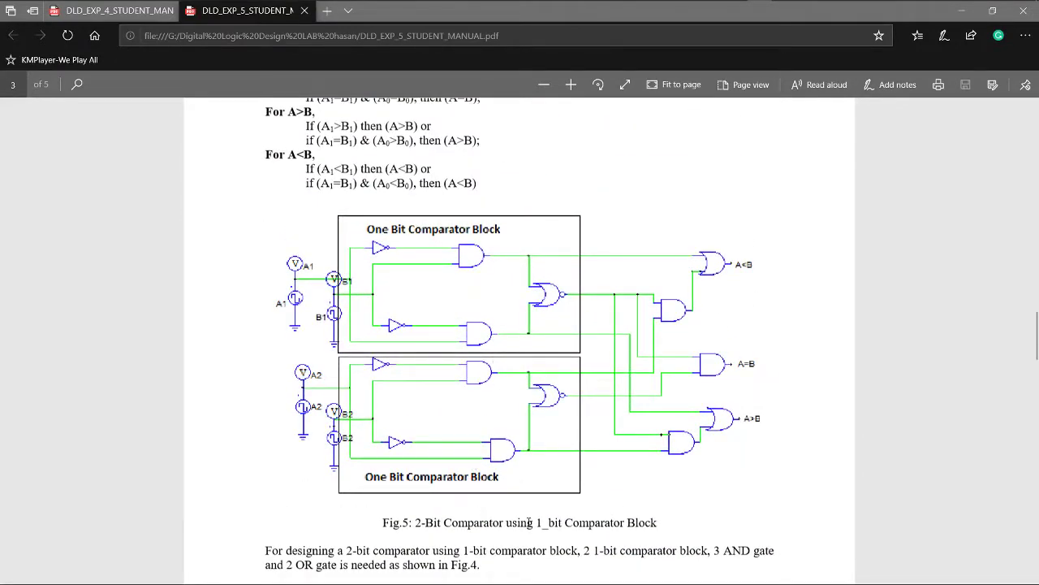
scroll(536, 455, "up", 10)
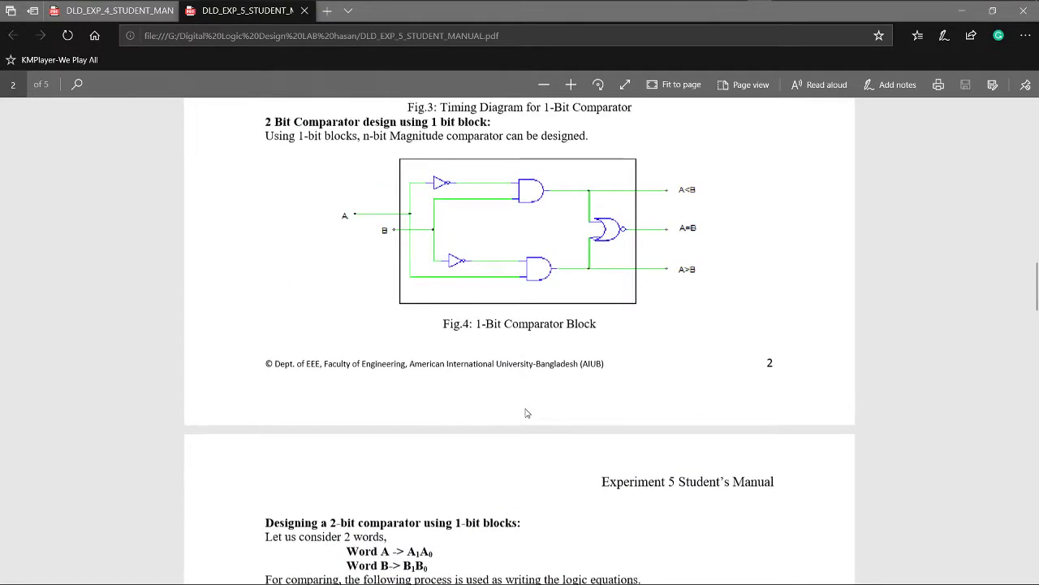
scroll(529, 365, "up", 3)
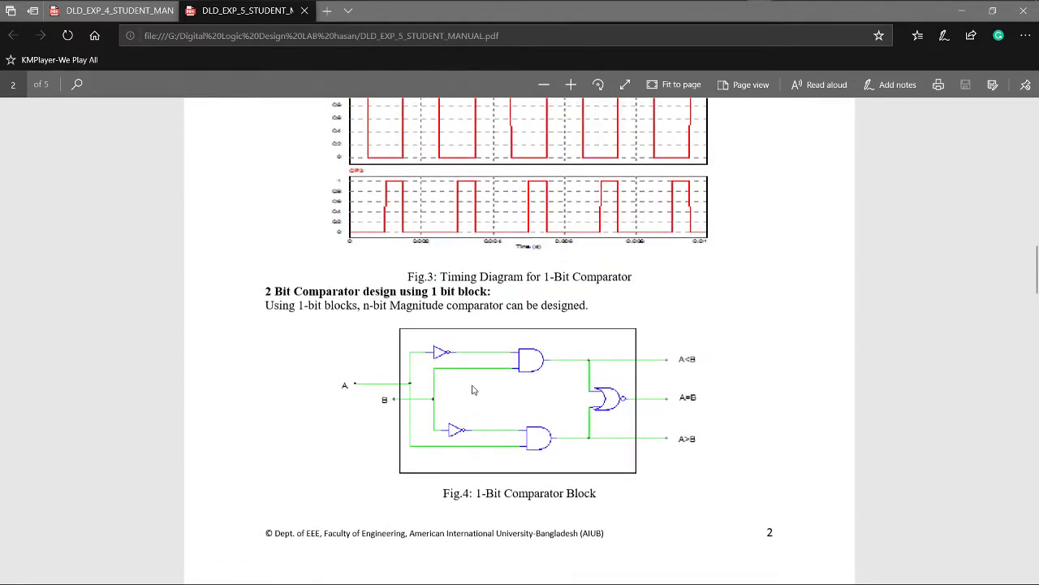
scroll(474, 393, "up", 11)
scroll(473, 390, "up", 1)
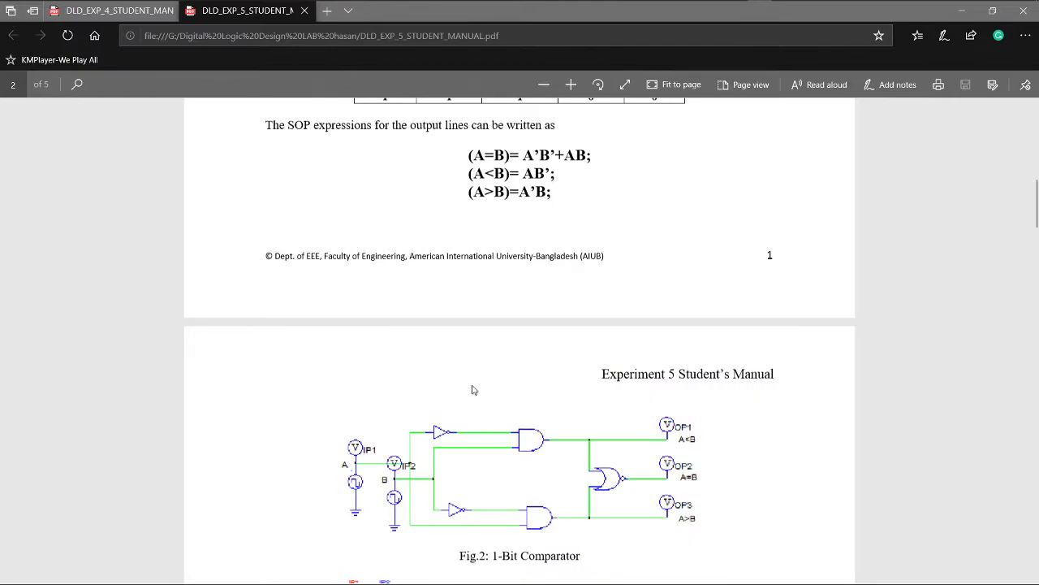
scroll(474, 390, "down", 3)
scroll(560, 474, "up", 13)
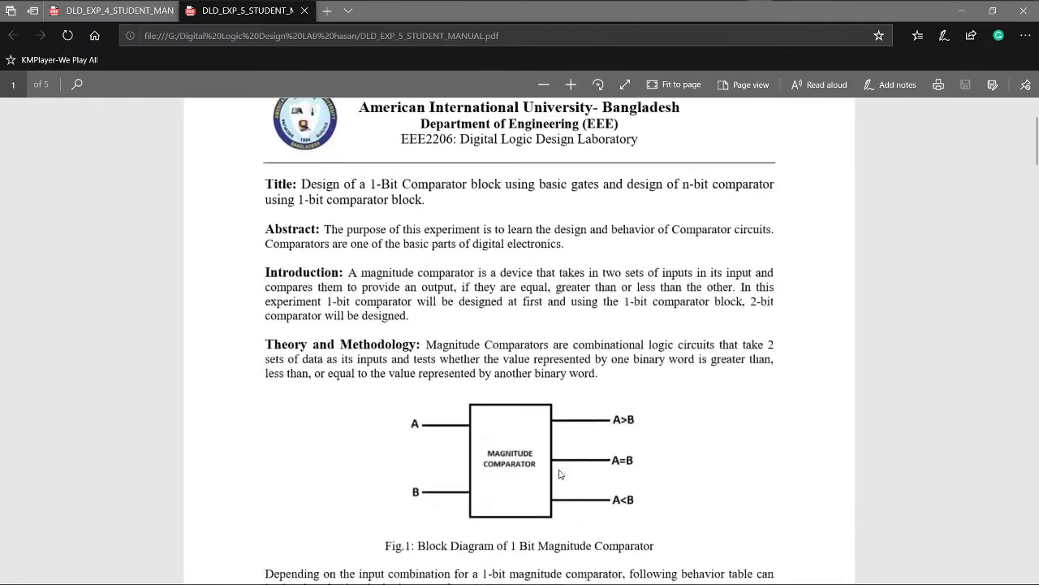
scroll(559, 474, "down", 14)
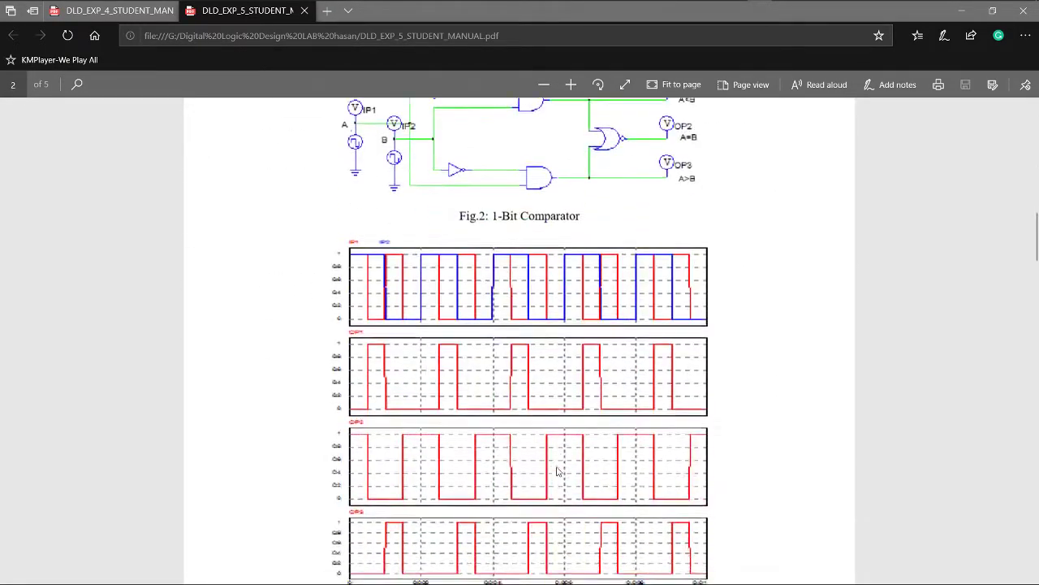
scroll(557, 471, "down", 20)
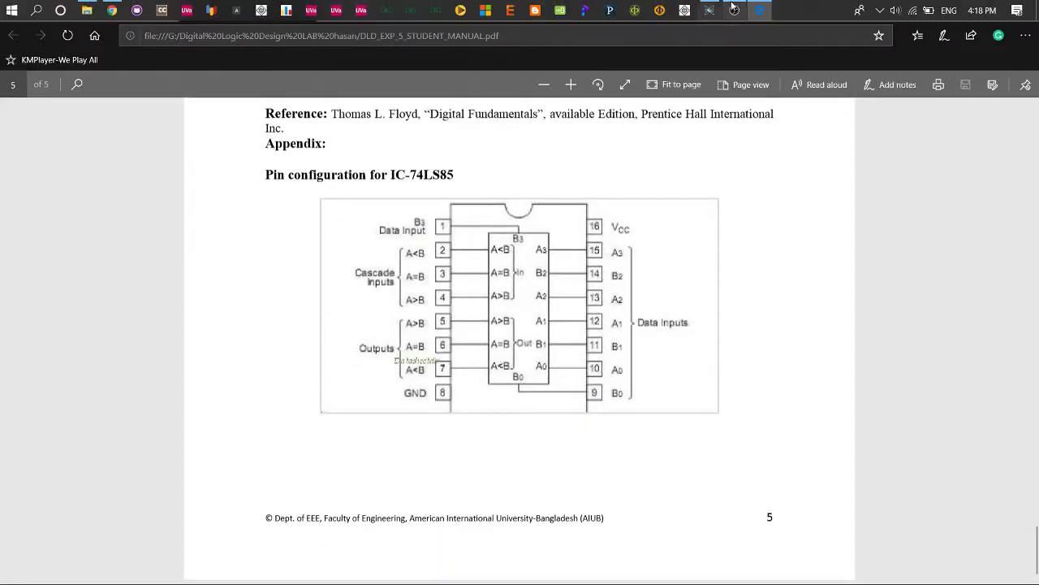
Switch to Proteus, find the 7485 4-bit magnitude comparator in the device library, and place it in the upper middle of the sheet.
left_click(709, 9)
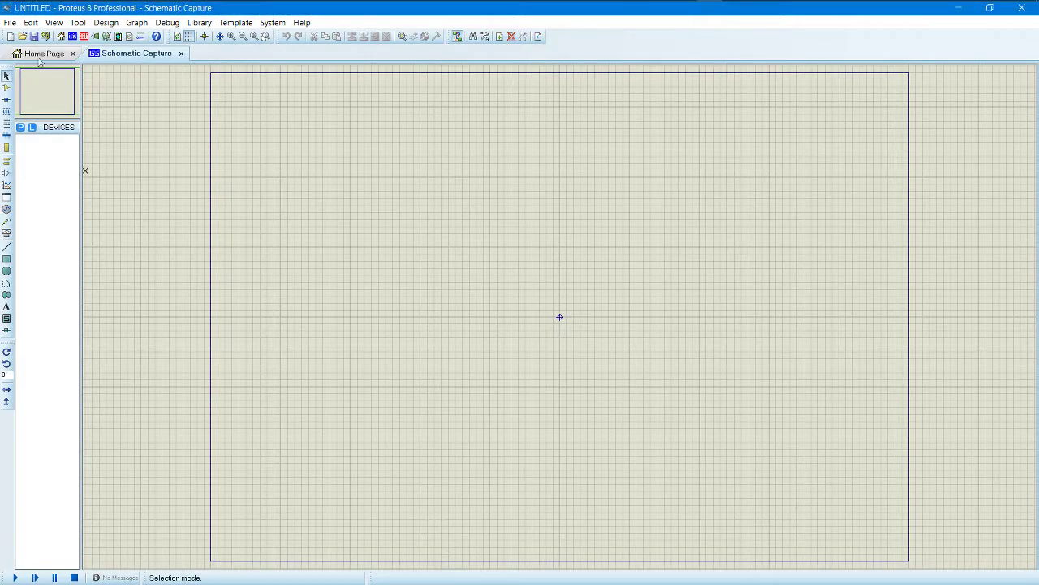
left_click(22, 128)
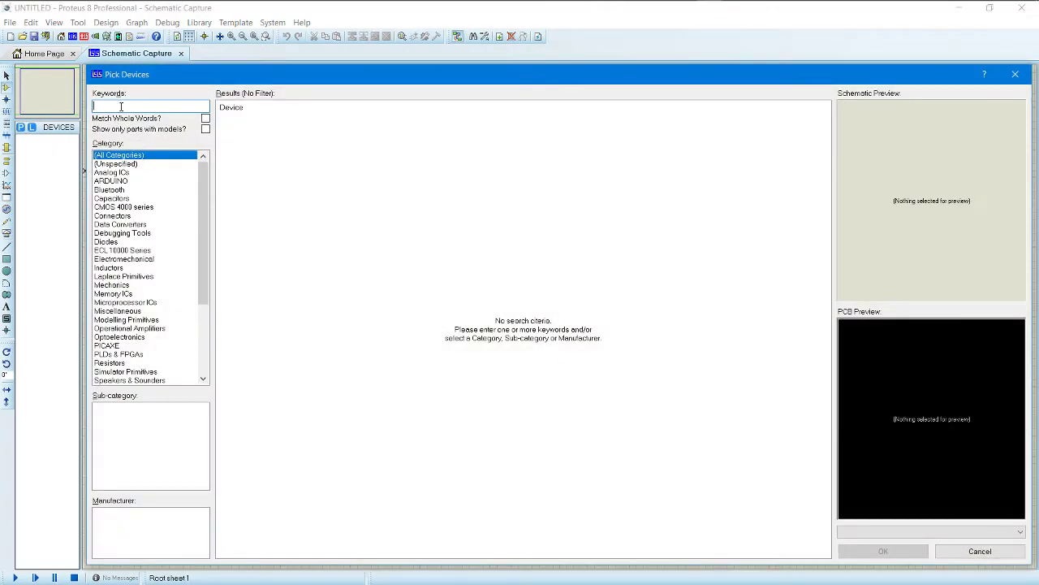
type("7485")
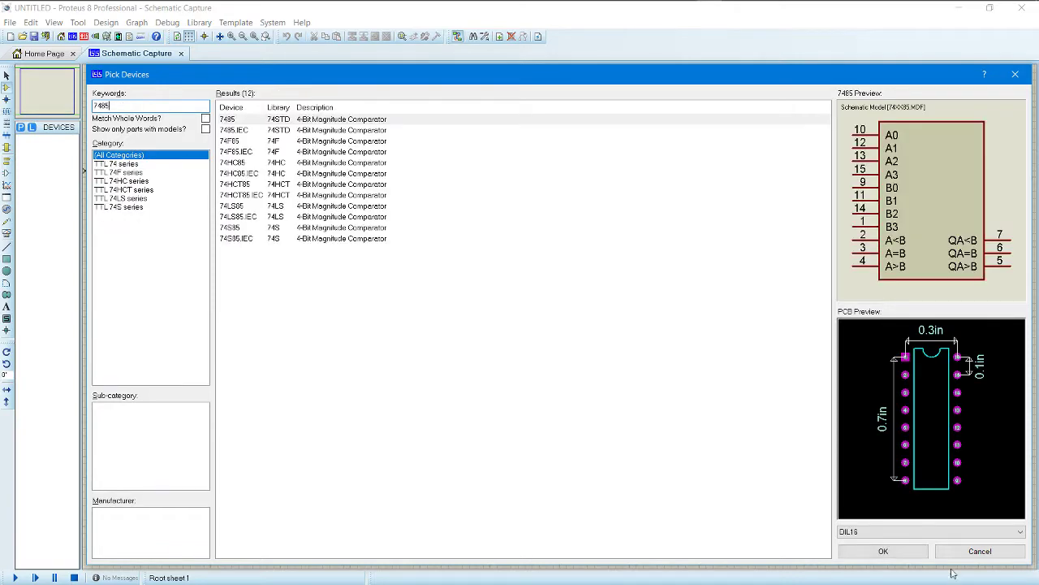
left_click(902, 550)
left_click(547, 289)
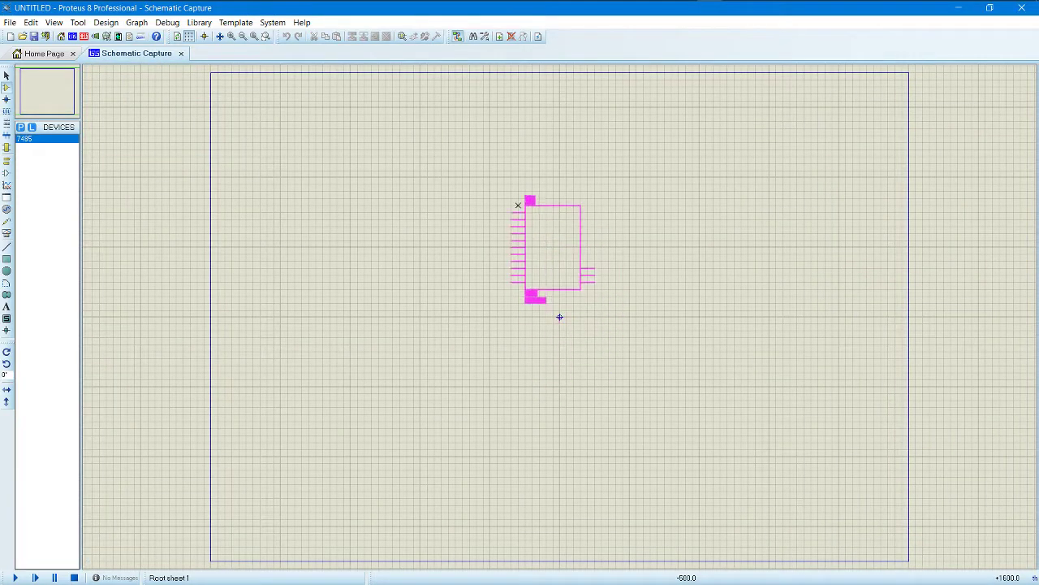
left_click(520, 204)
scroll(536, 190, "up", 1)
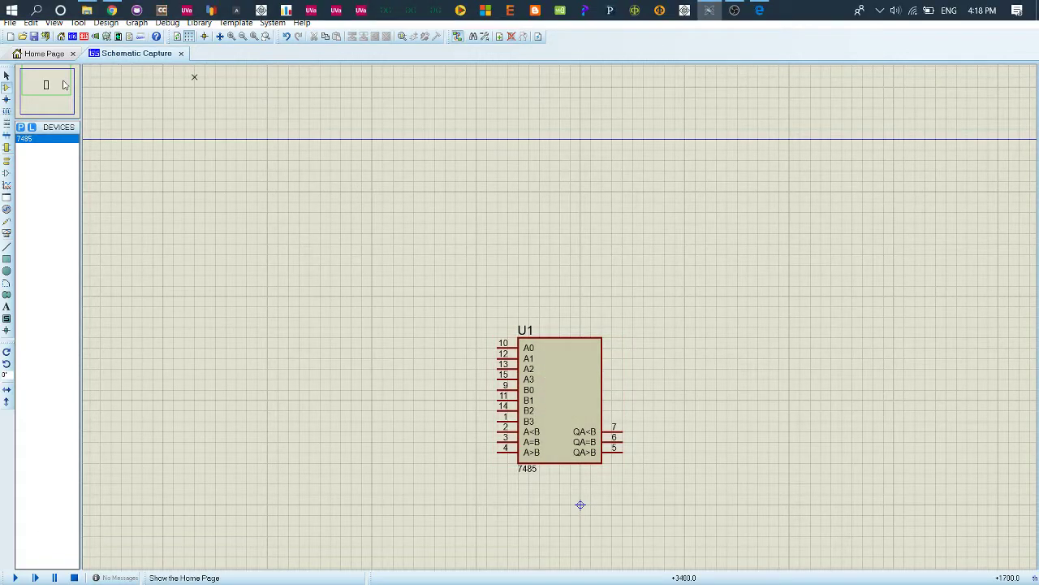
Search the device library for "logic" and add LOGICPROBE (BIG) to the project's devices.
left_click(21, 127)
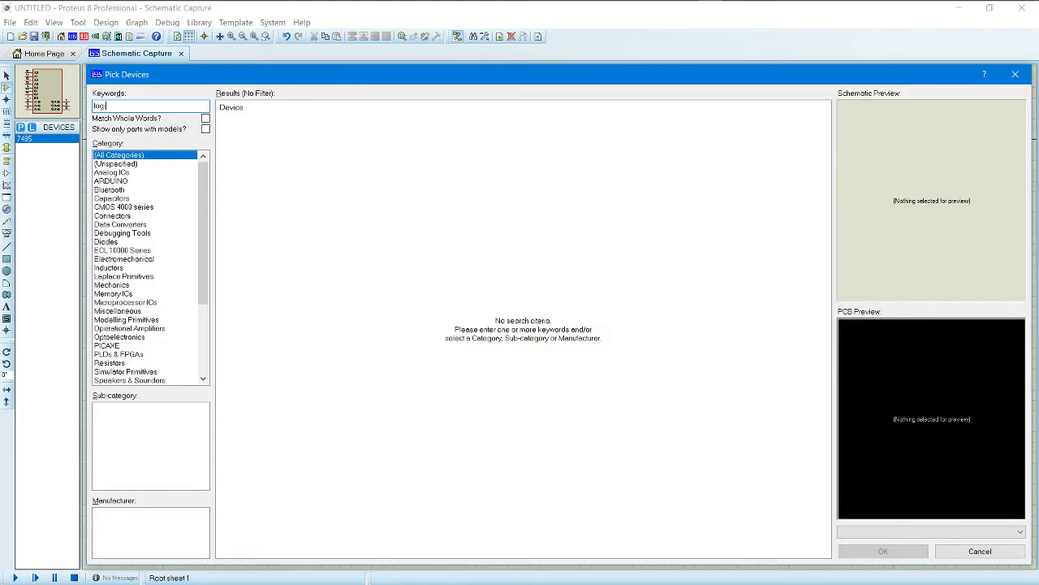
scroll(391, 286, "down", 9)
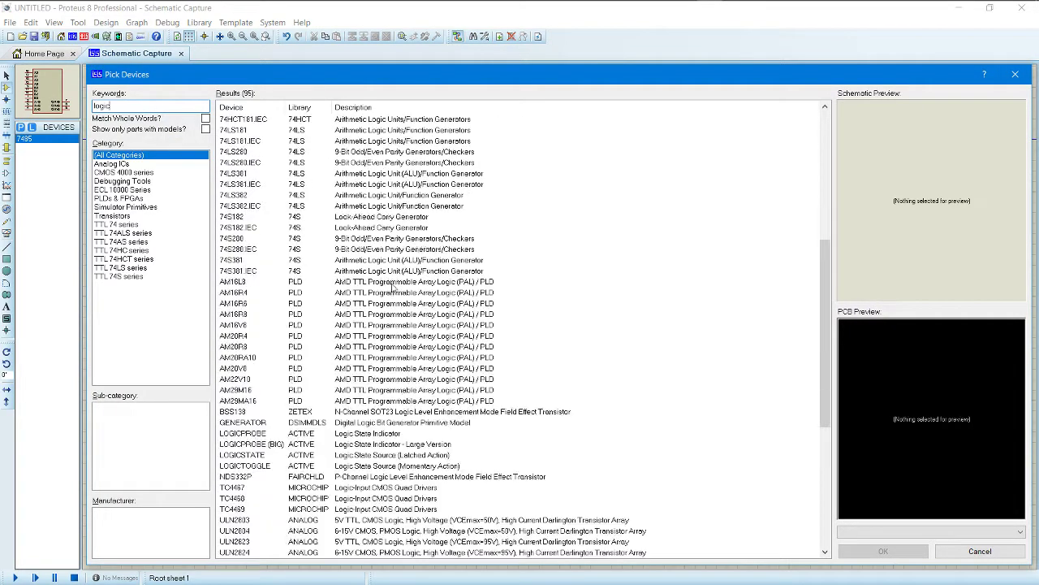
left_click(268, 446)
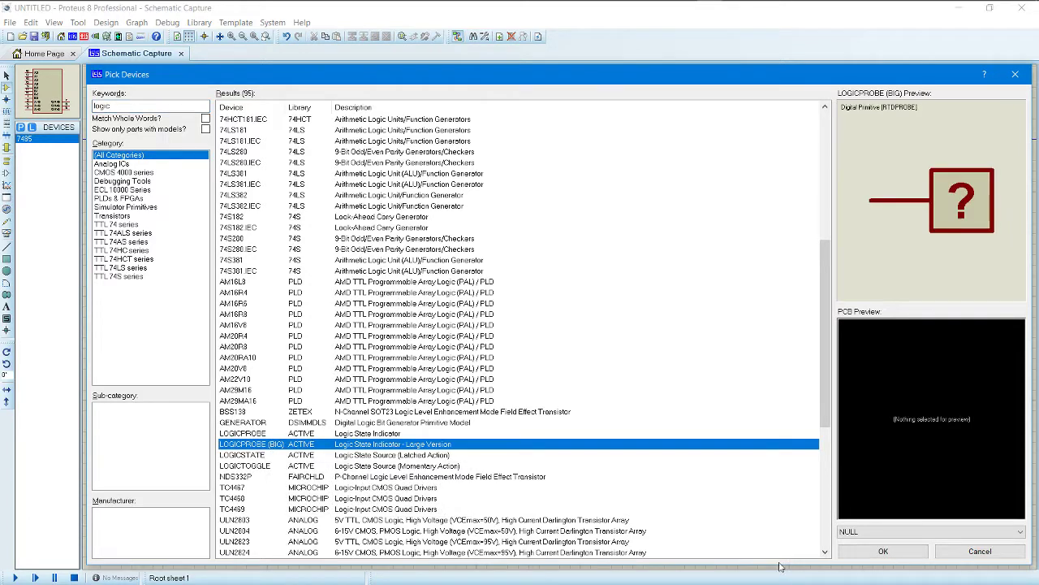
left_click(883, 550)
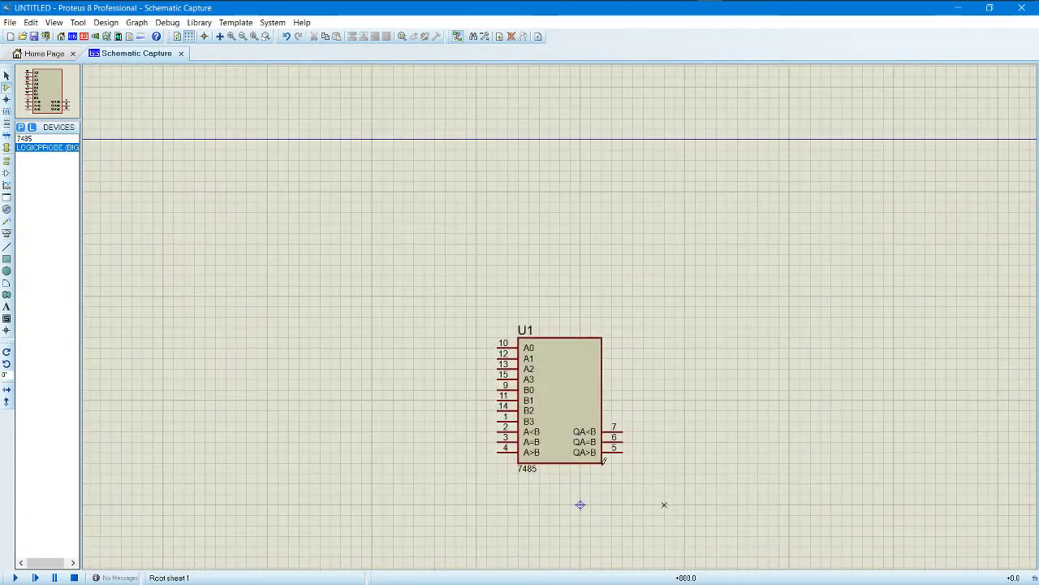
Search the device library for "logic" again and add the latched-action source LOGICSTATE to the project's devices.
left_click(20, 127)
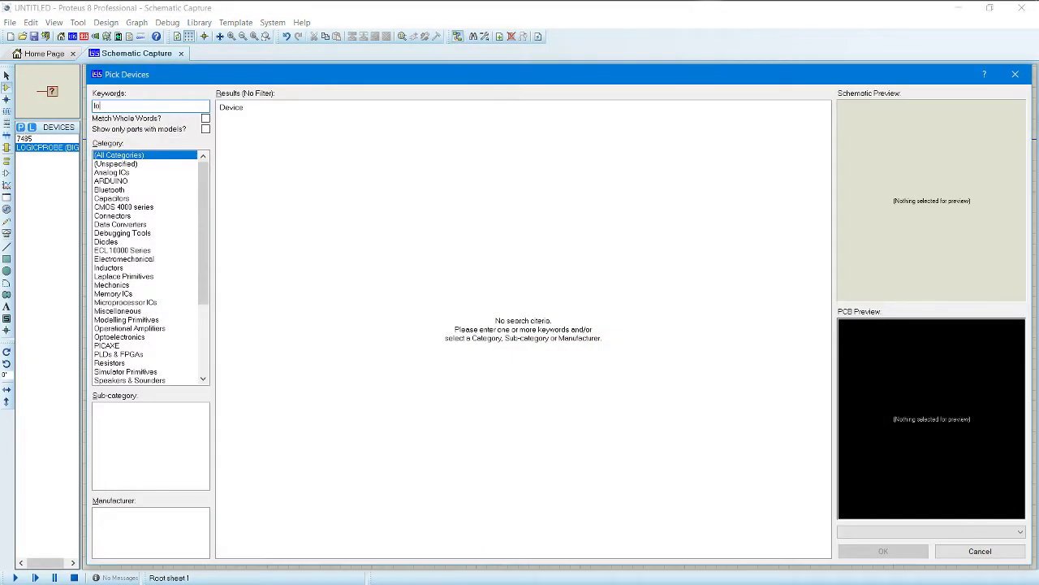
type("lof")
key("BackSpace")
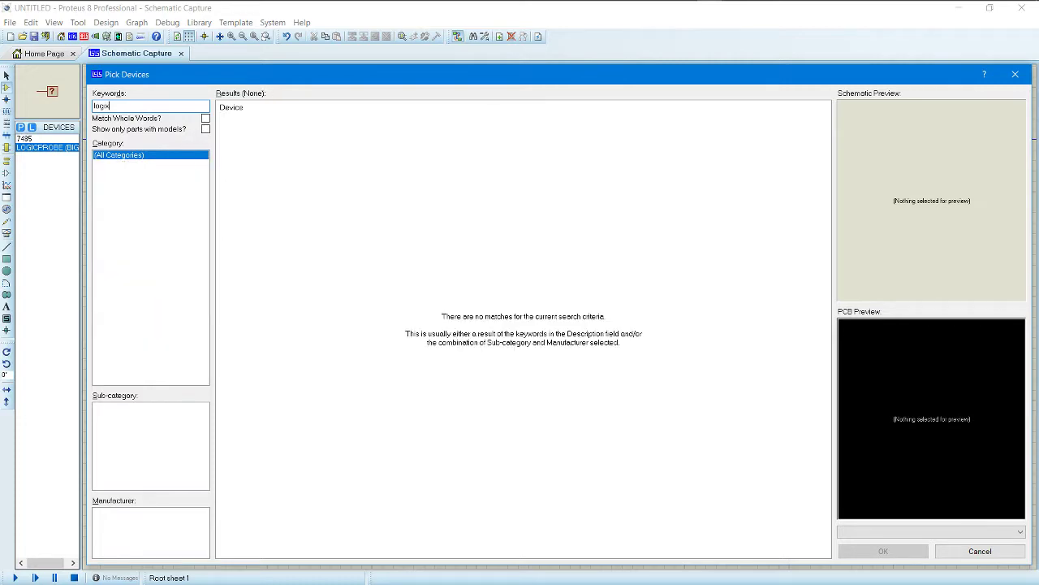
scroll(294, 397, "down", 15)
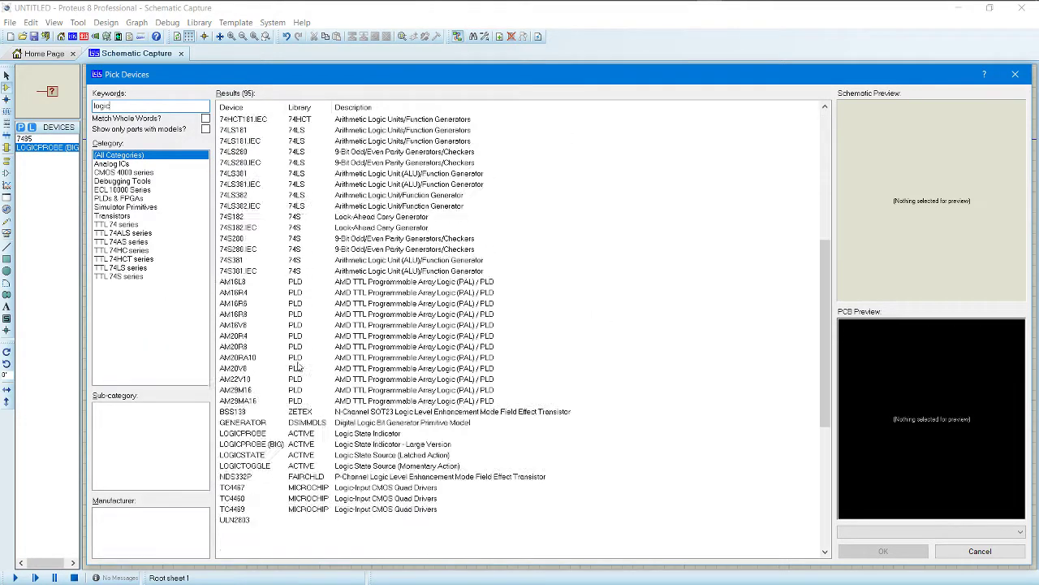
left_click(268, 314)
left_click(271, 305)
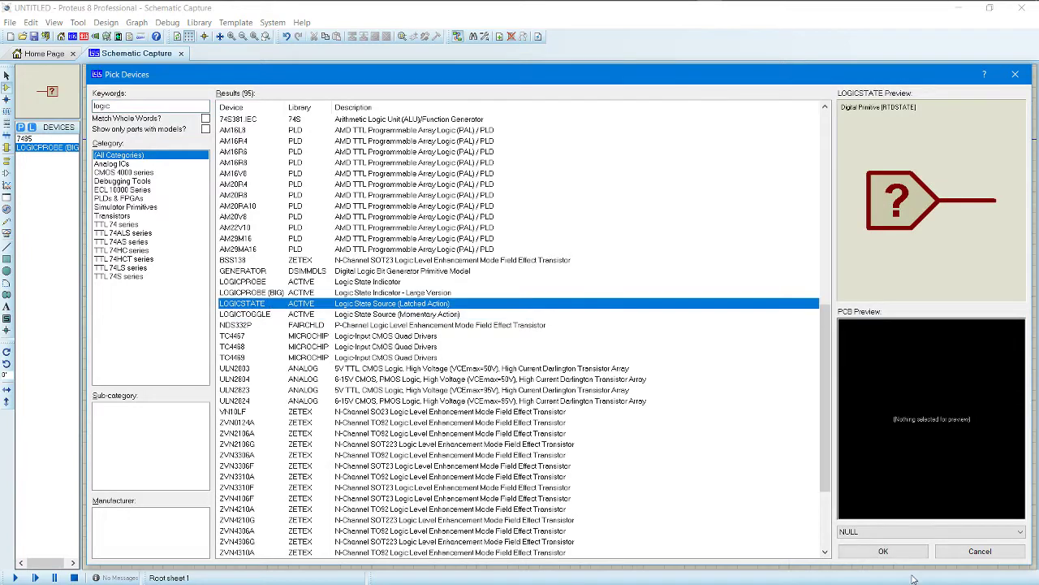
left_click(889, 549)
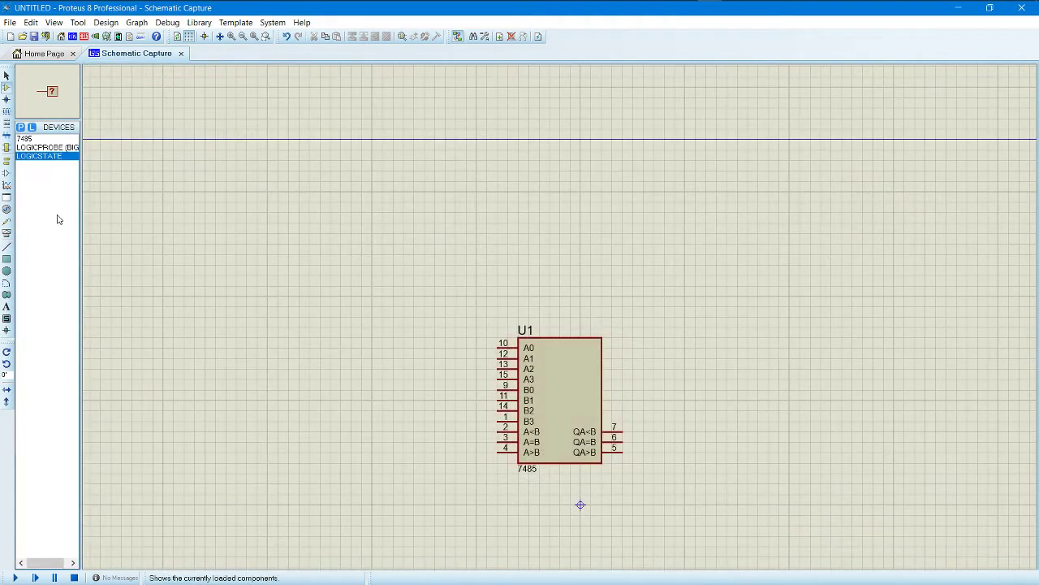
Place four LOGICSTATE inputs in a vertical column to the upper left of the 7485.
scroll(560, 313, "up", 1)
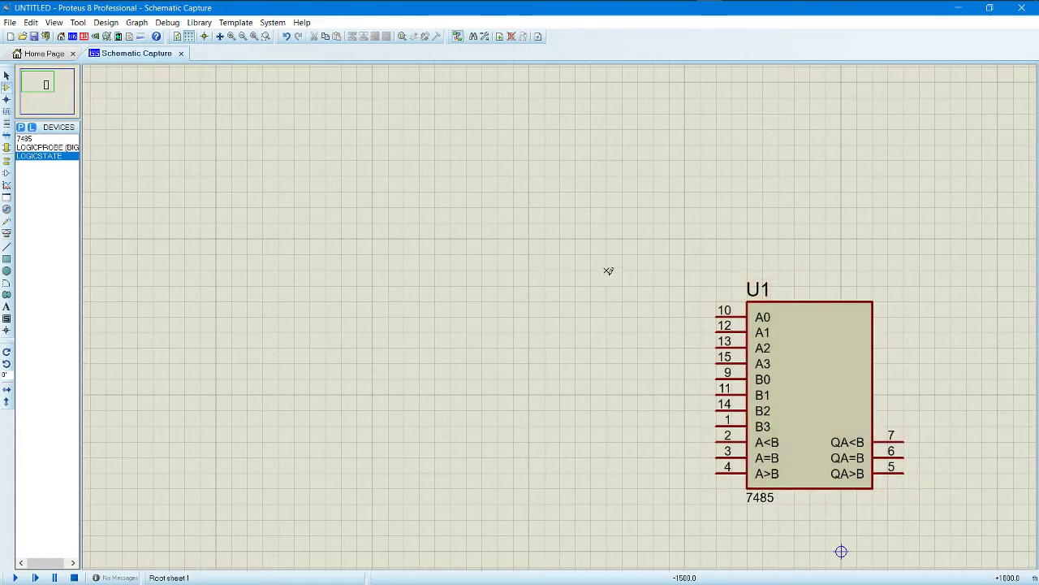
left_click(564, 281)
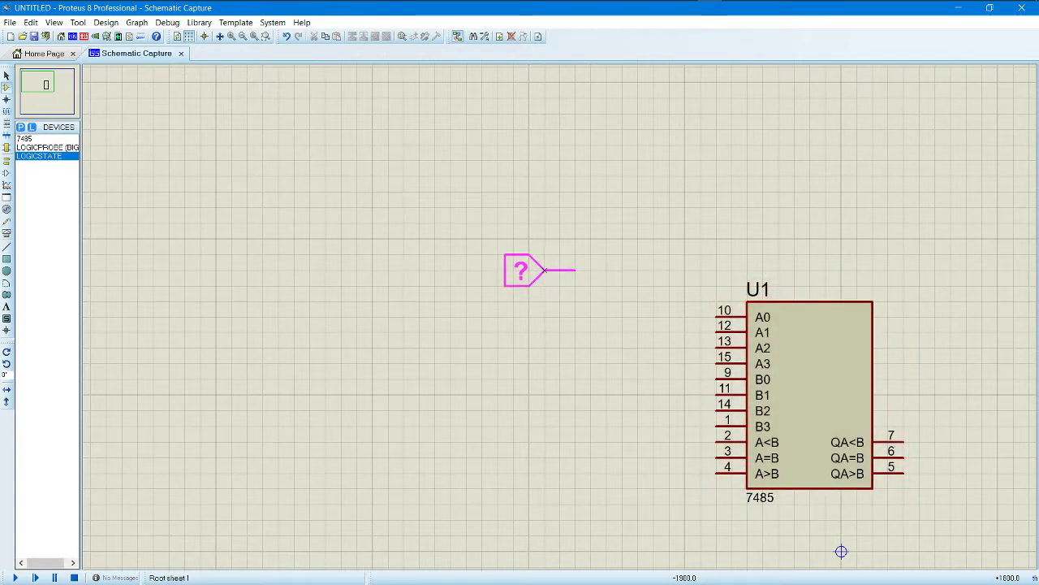
left_click(559, 255)
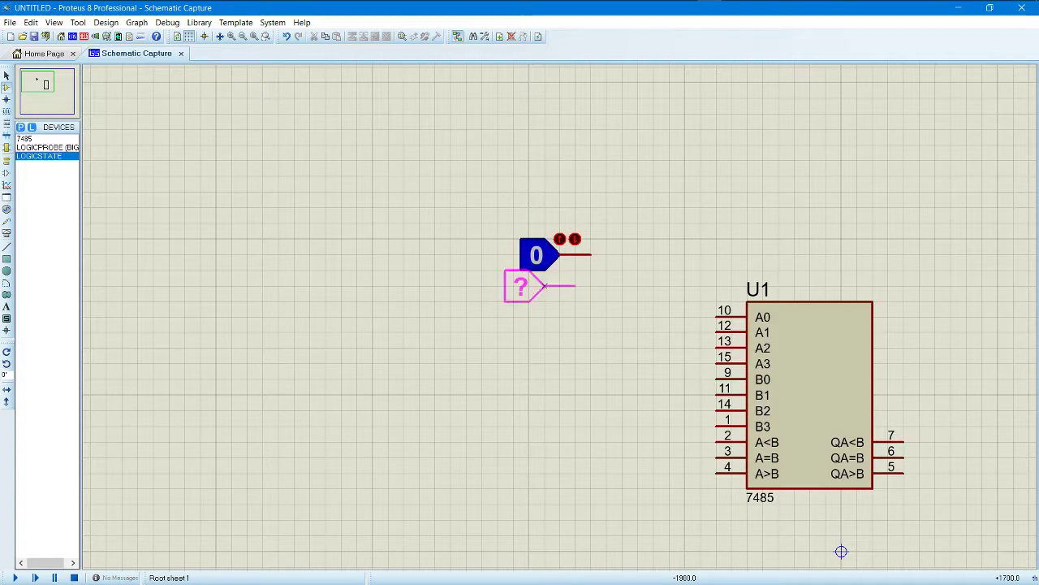
left_click(560, 301)
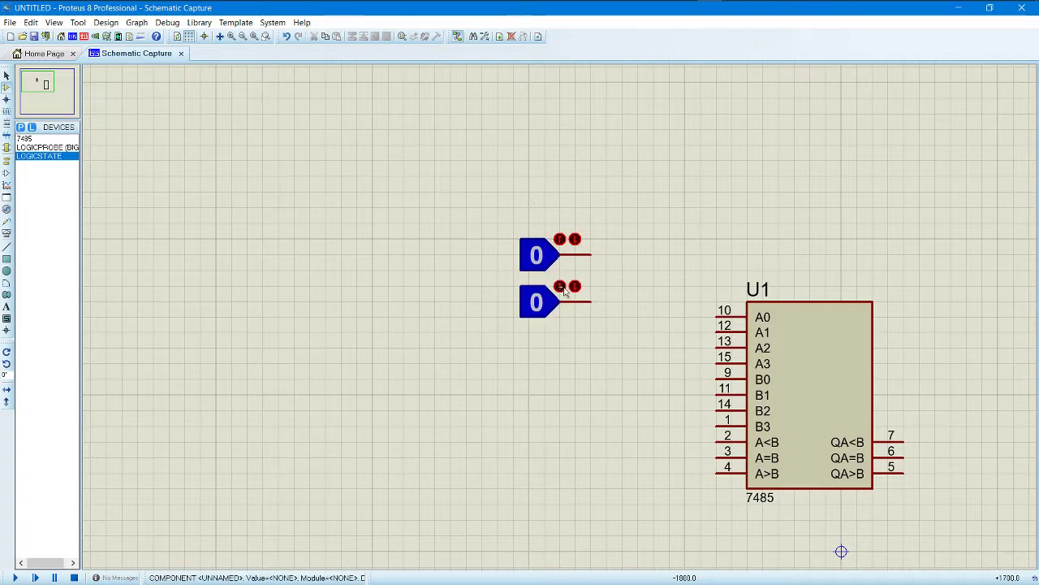
left_click(559, 208)
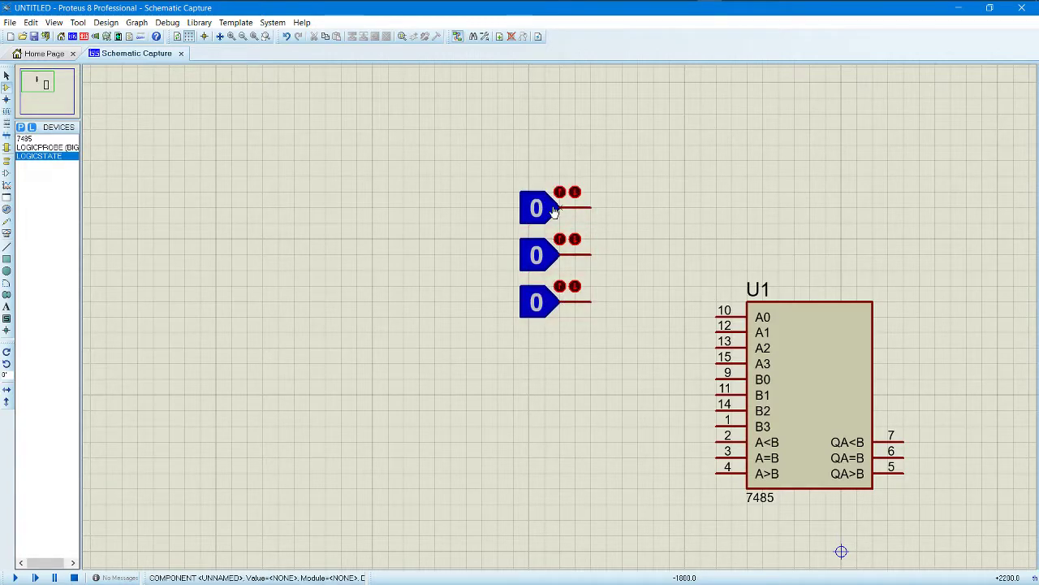
left_click(544, 161)
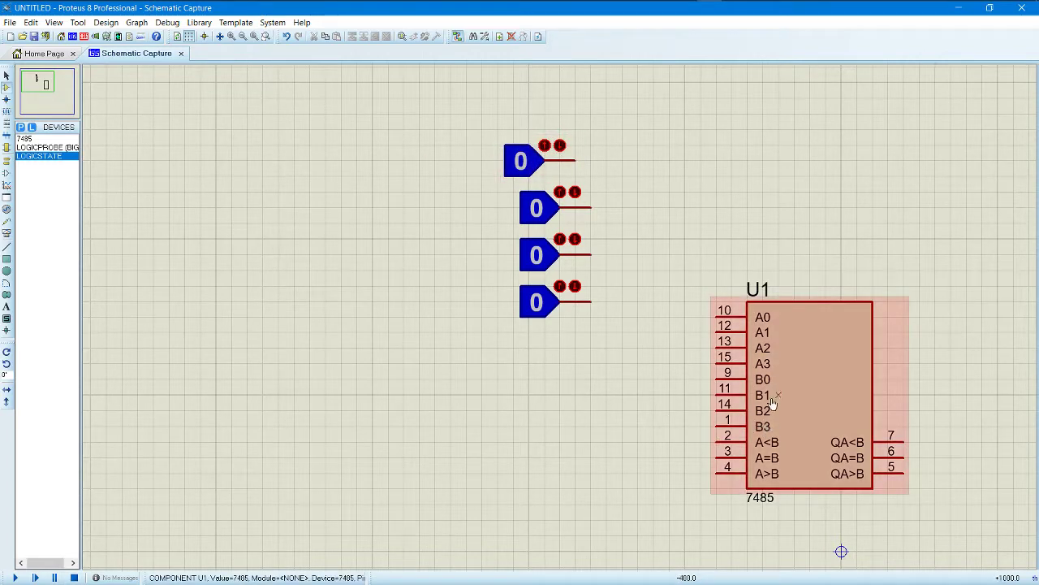
left_click(576, 375)
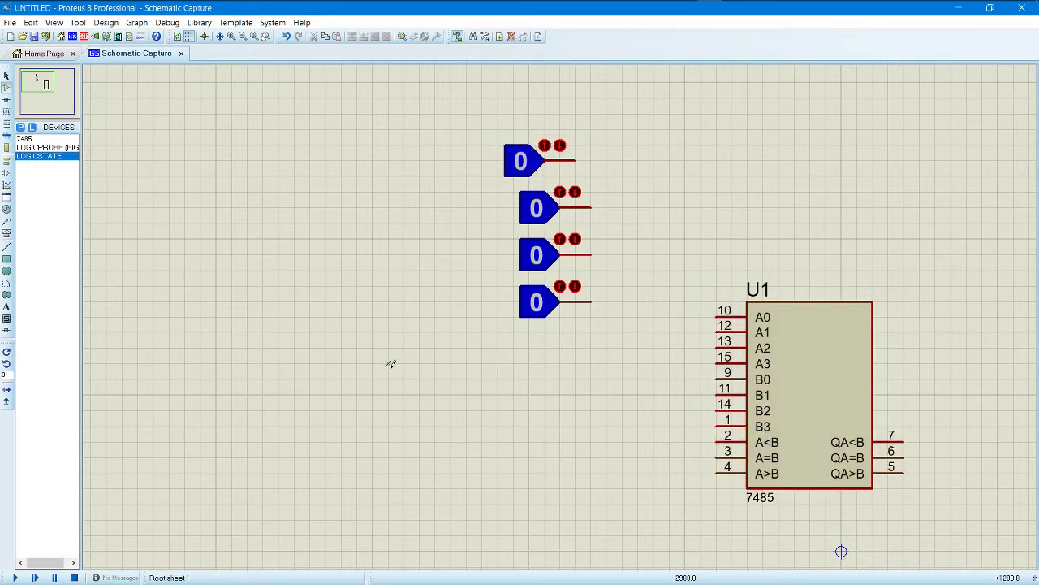
left_click(356, 348)
left_click(356, 348)
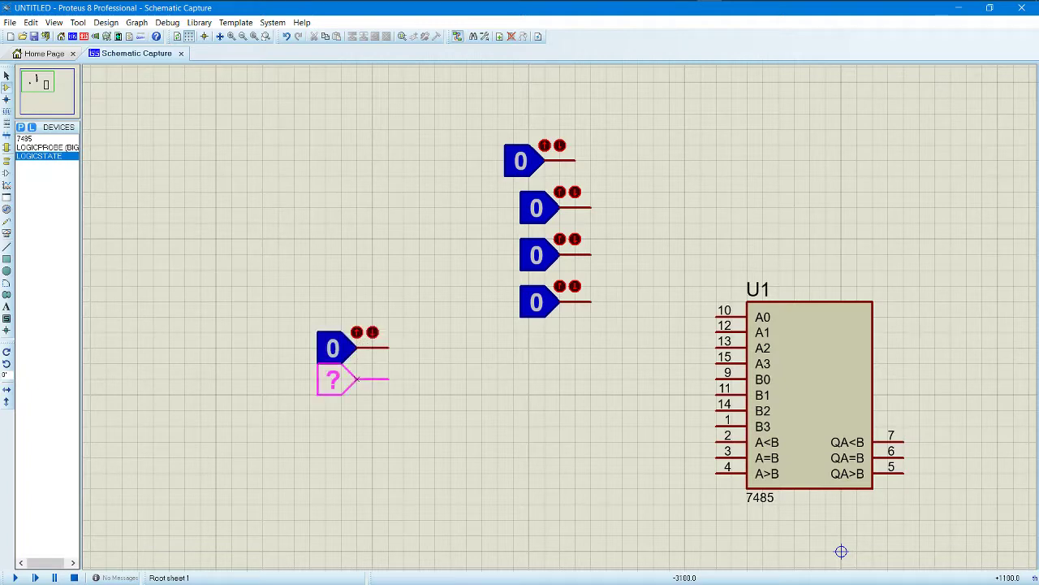
left_click(344, 357)
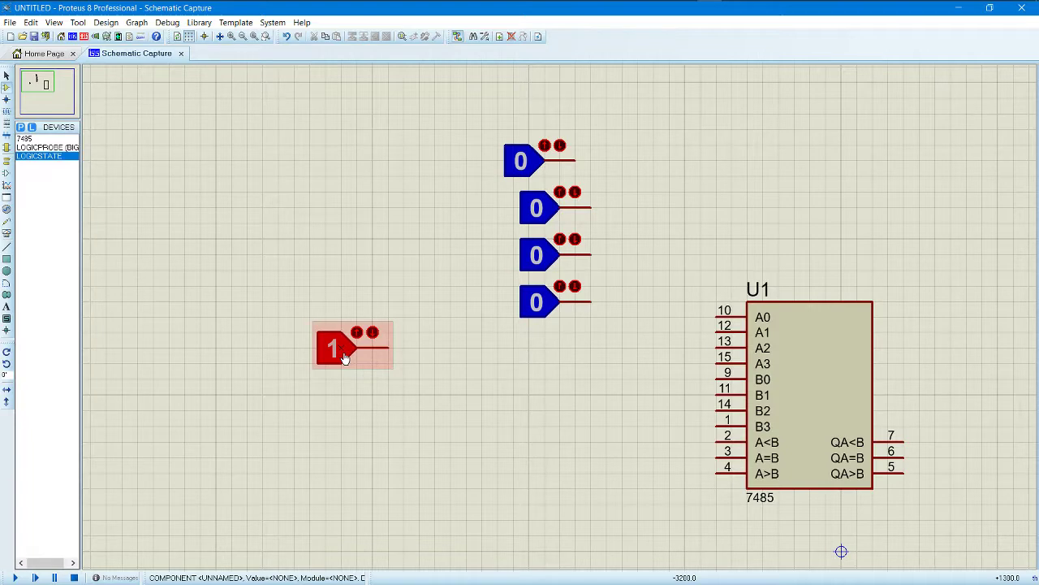
left_click(344, 357)
left_click(345, 358)
right_click(354, 351)
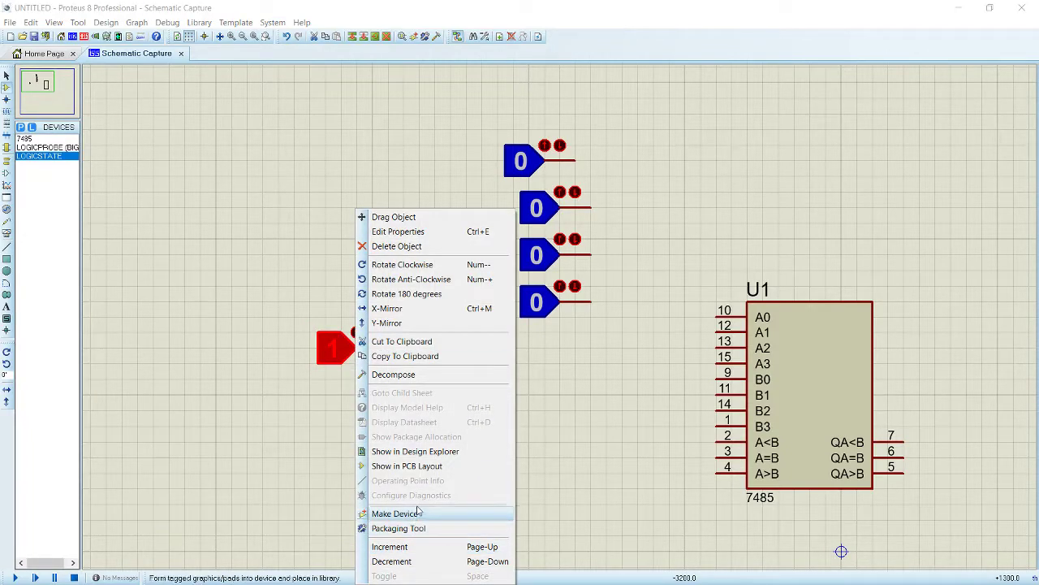
left_click(447, 243)
Copy the column of four logic states and paste it as a second column to its lower left.
left_click_drag(558, 349, 623, 332)
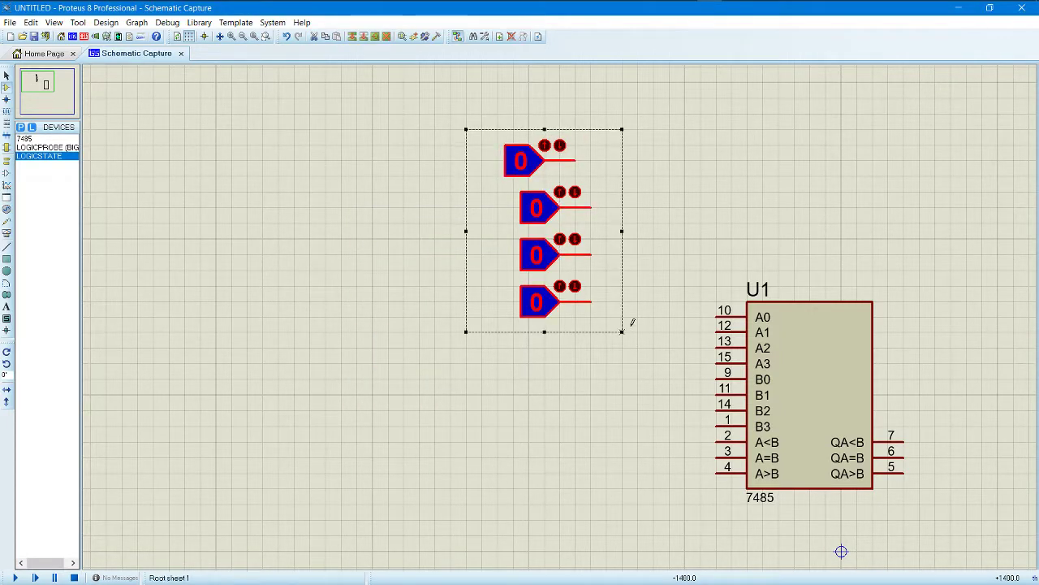
right_click(604, 247)
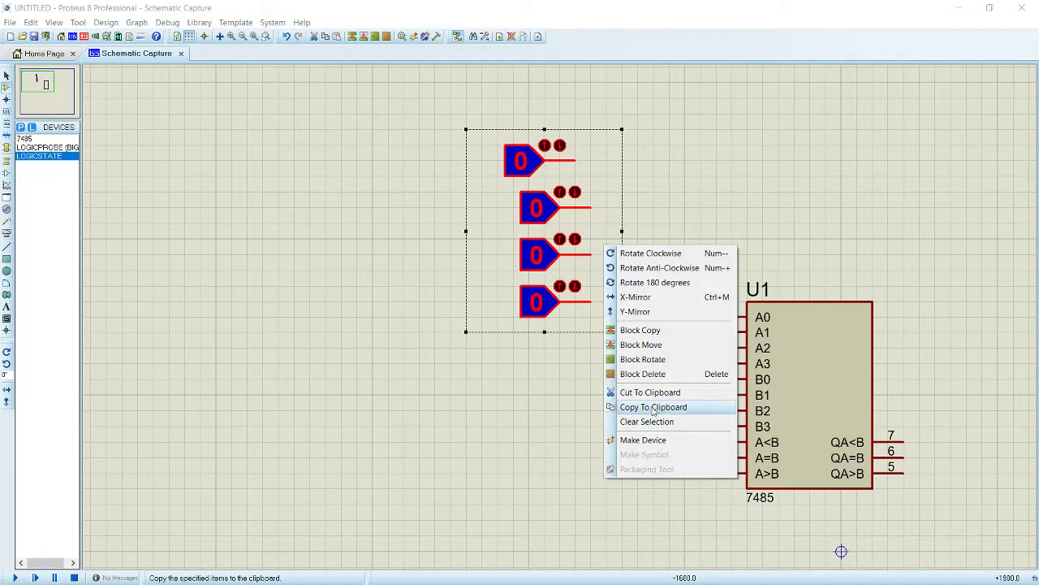
left_click(653, 407)
right_click(406, 387)
left_click(405, 436)
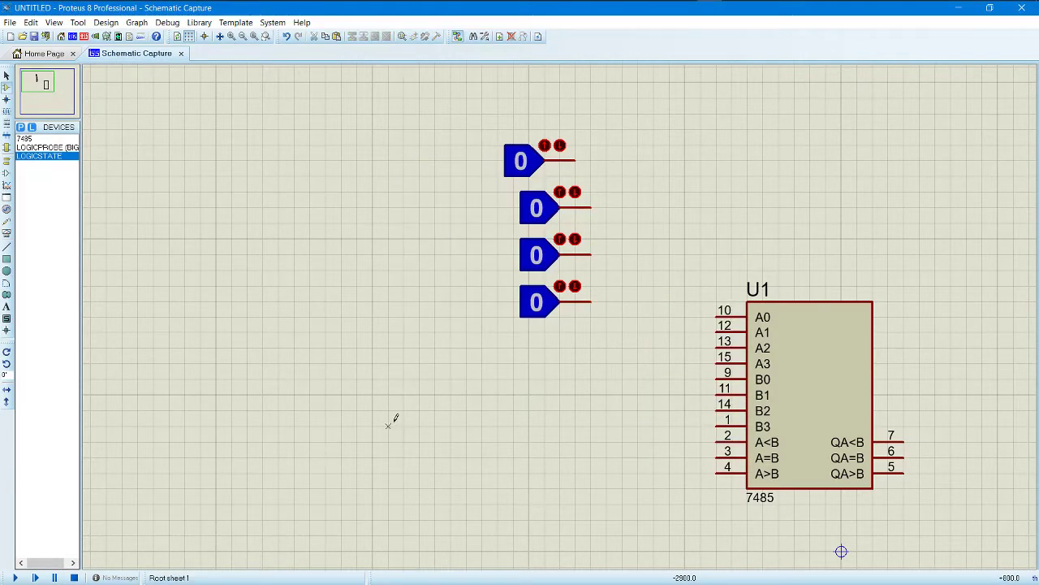
right_click(403, 416)
left_click(426, 506)
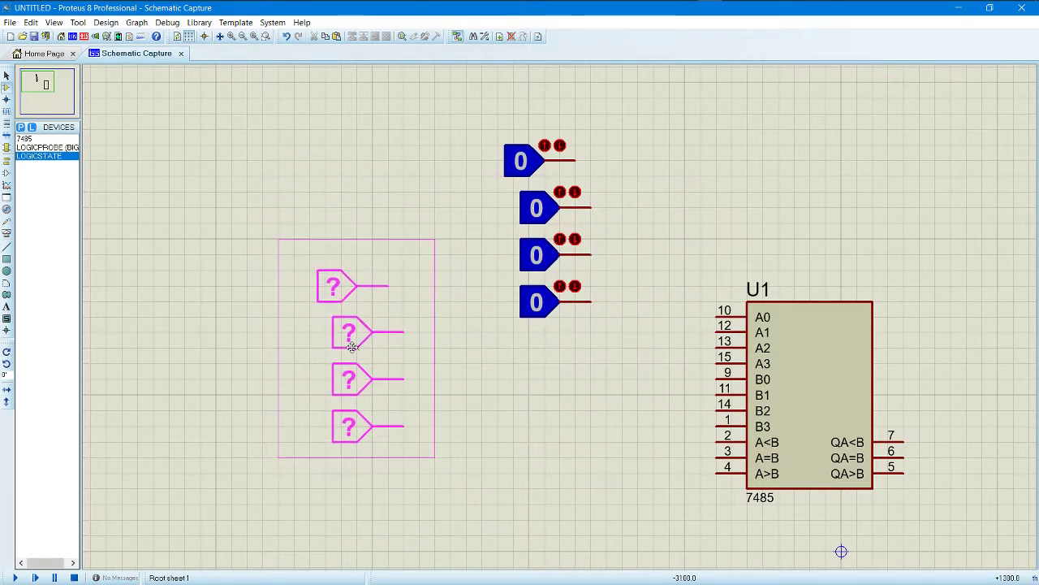
left_click(352, 346)
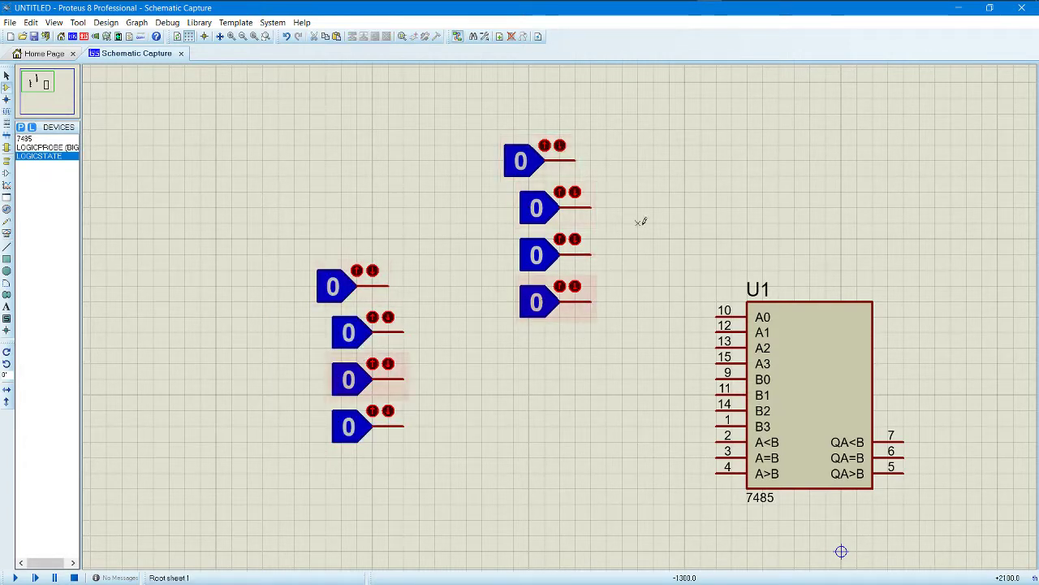
Wire the four logic states of the original column, from top to bottom, to pins A0, A1, A2 and A3 of the 7485.
left_click(575, 160)
left_click(717, 315)
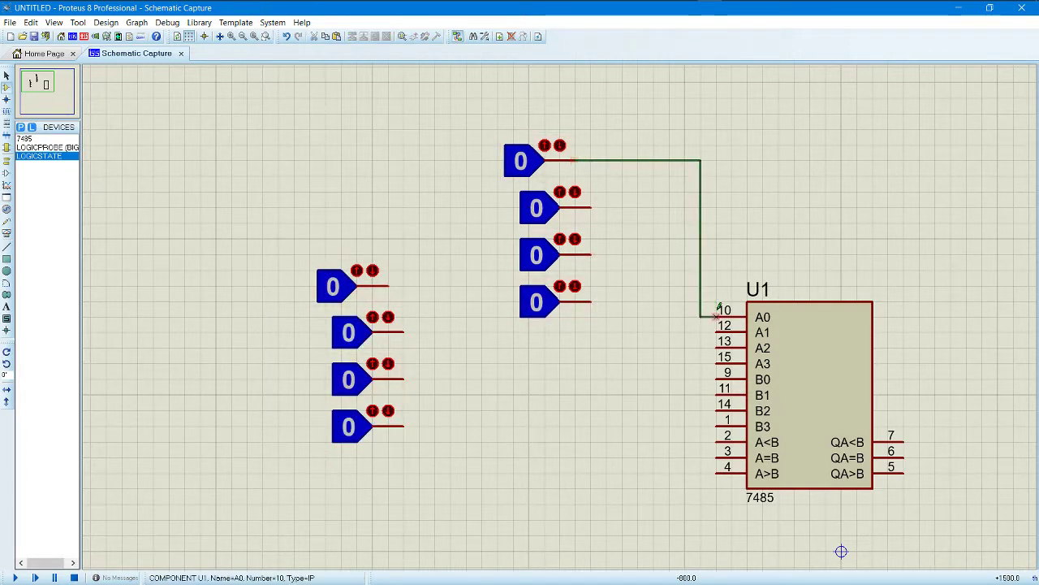
left_click(591, 208)
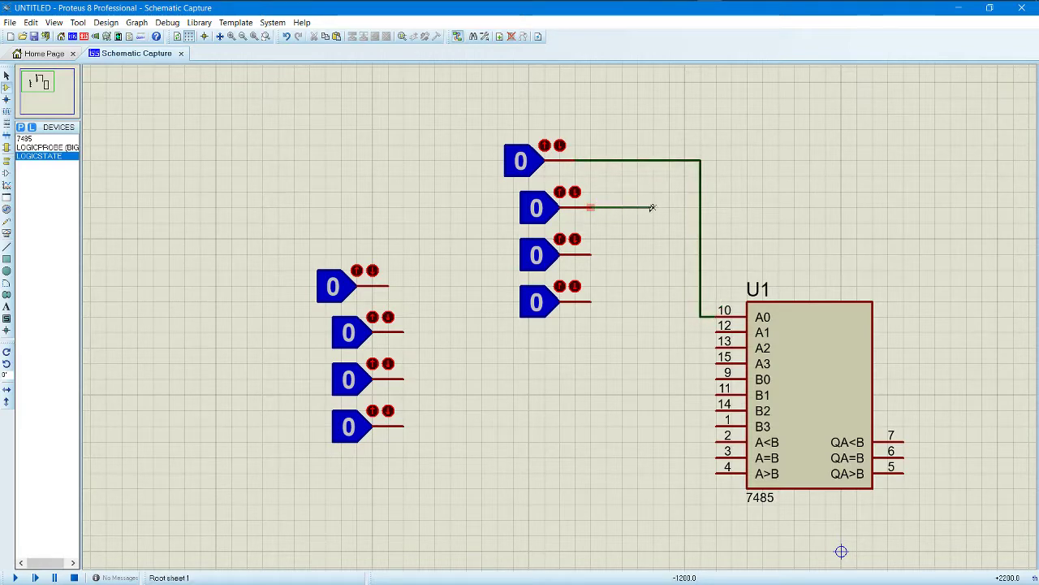
left_click(718, 330)
left_click(592, 254)
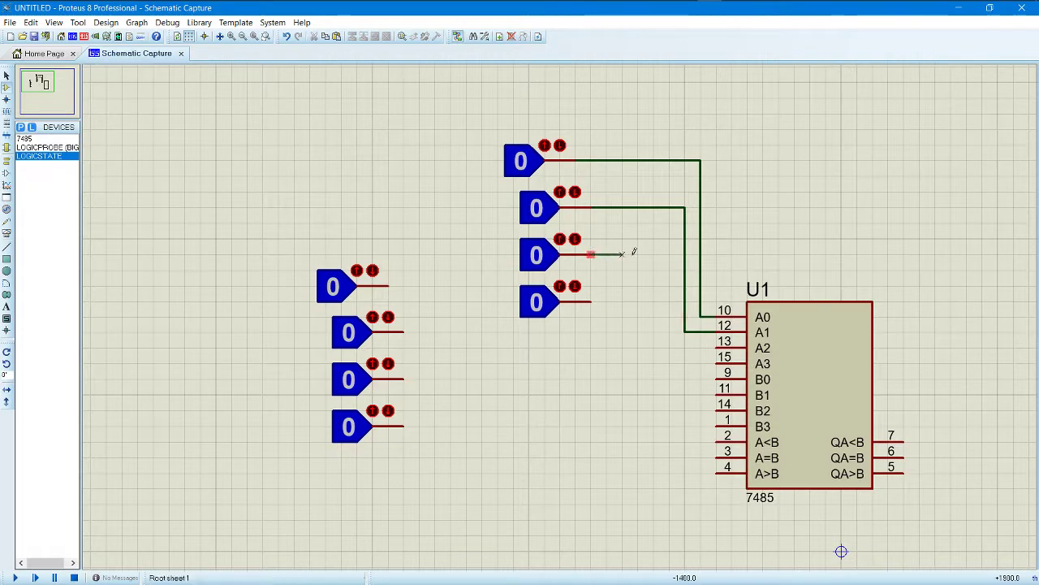
left_click(718, 347)
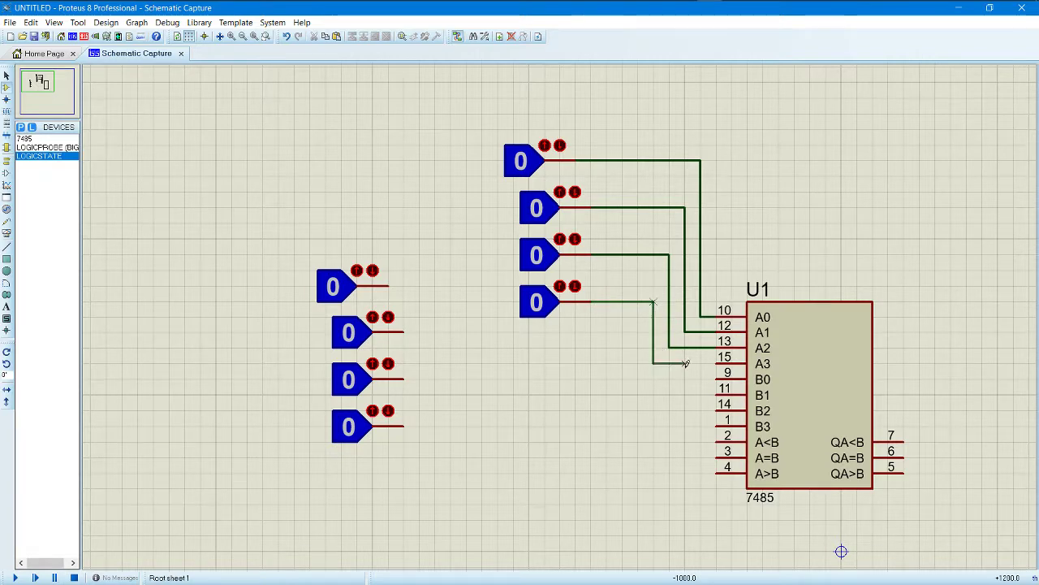
left_click(718, 362)
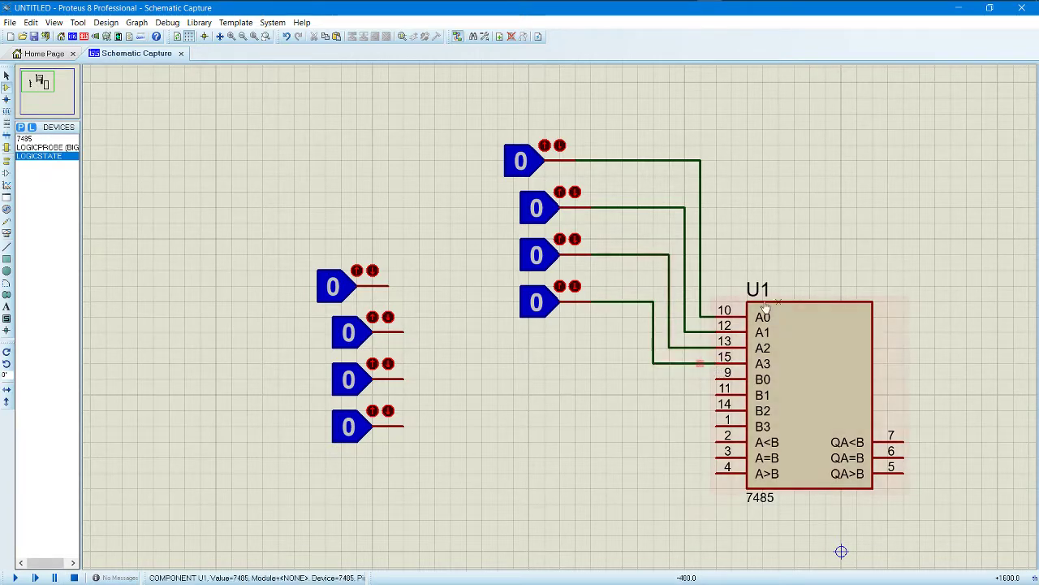
Try wiring the upper three logic states of the copied column to pins B1, B2 and B3 of the 7485.
left_click(388, 288)
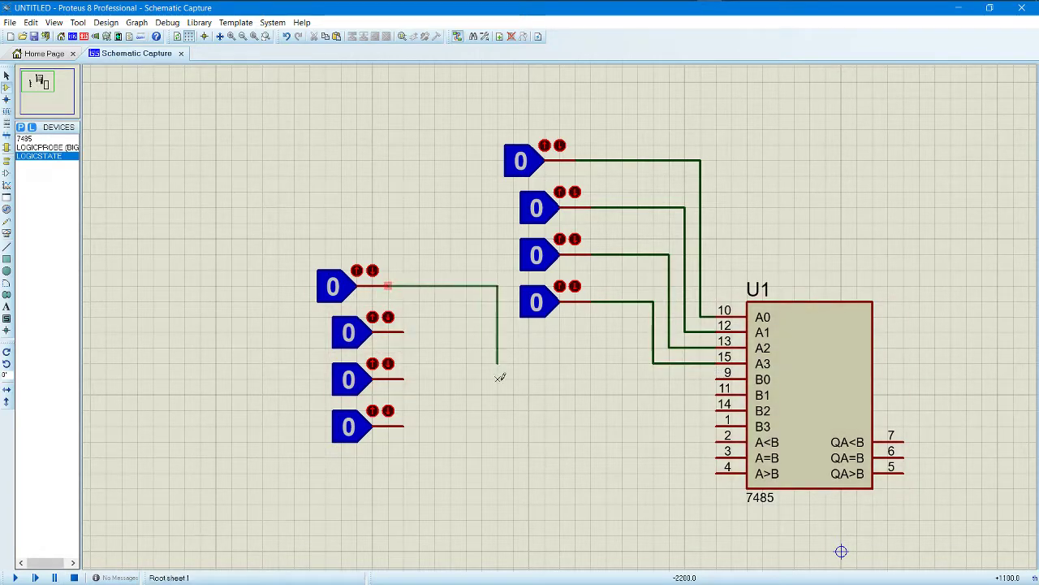
left_click(709, 393)
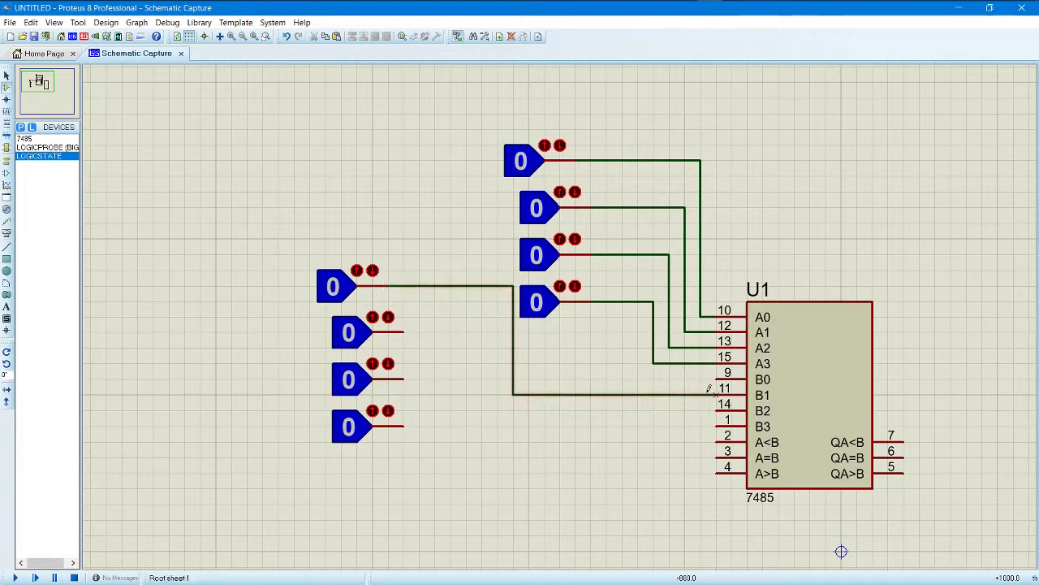
left_click(403, 332)
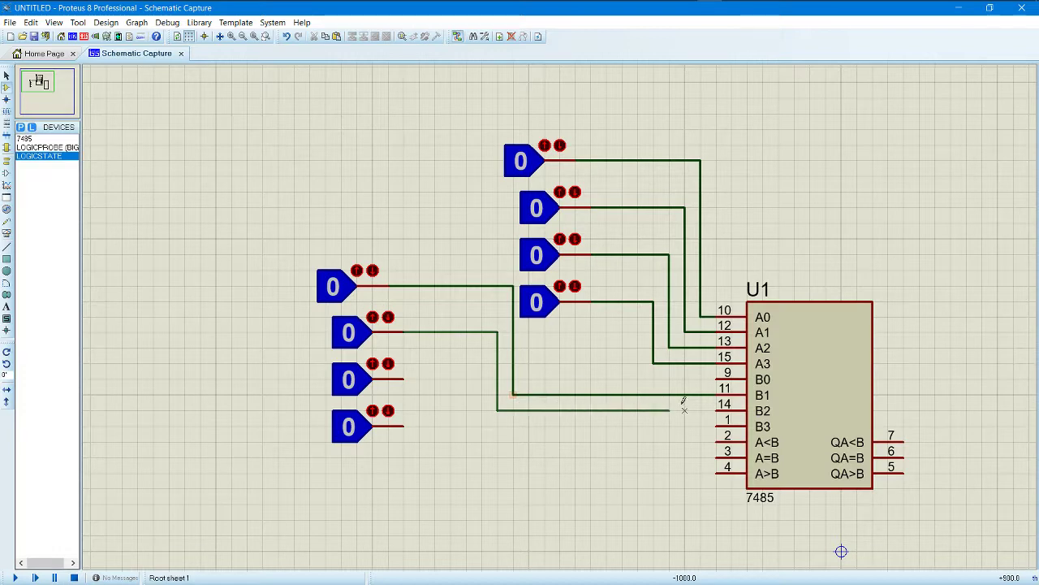
left_click(718, 410)
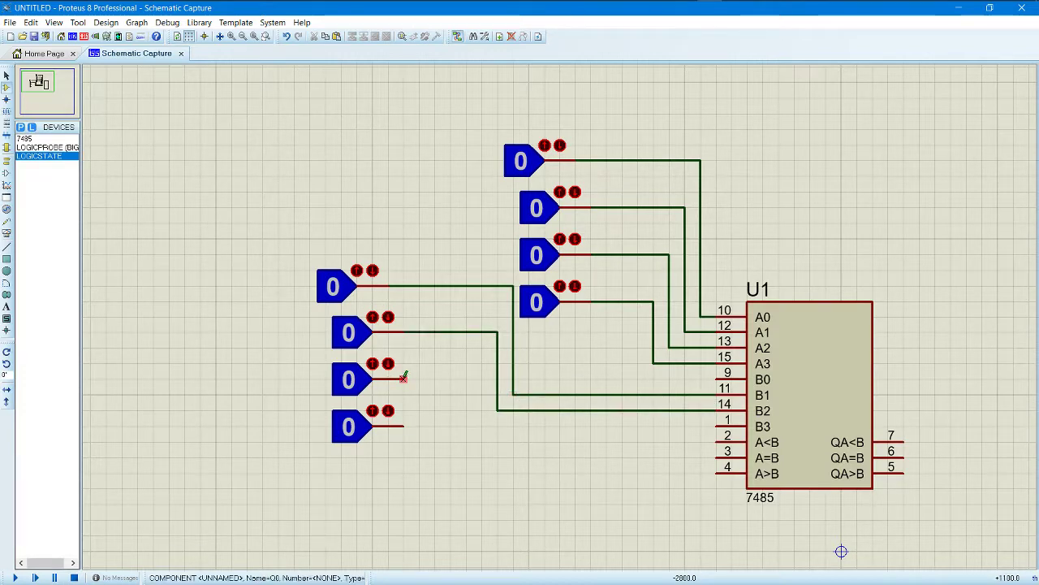
left_click(403, 377)
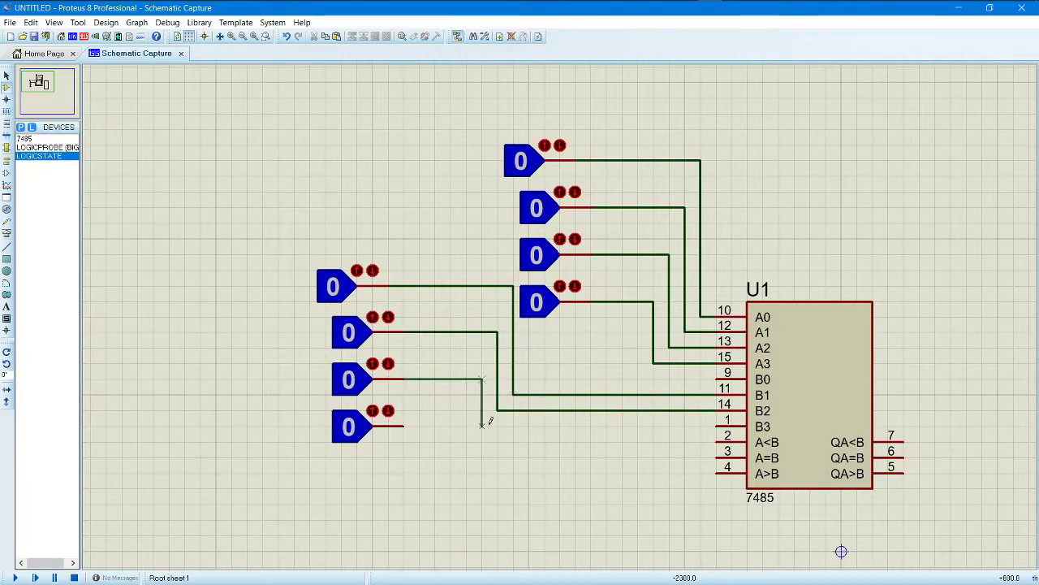
left_click(718, 425)
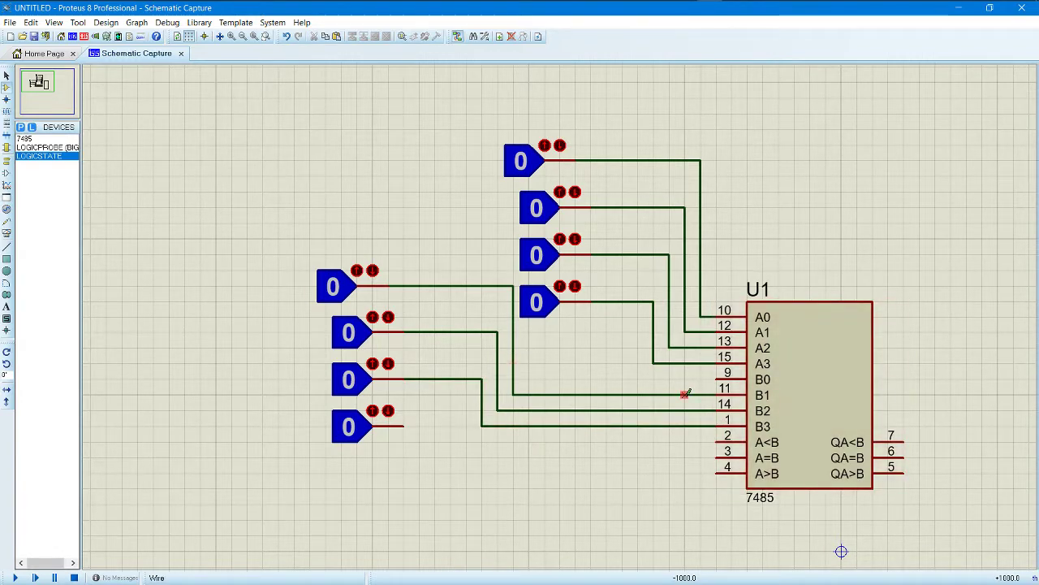
Delete the wires from the copied column to B1, B2 and B3, along with their stray branches and junctions.
left_click(637, 394)
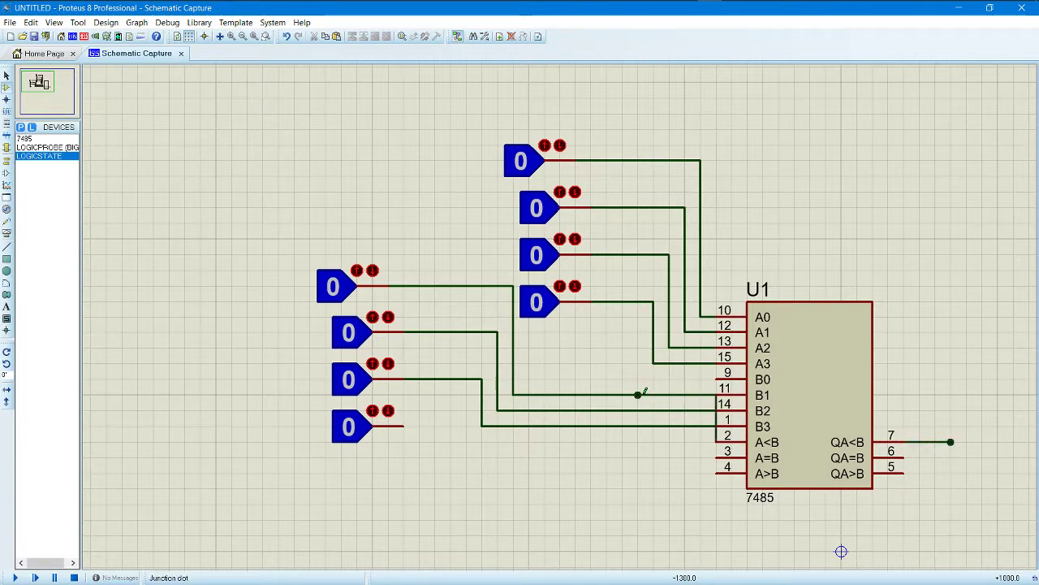
right_click(644, 392)
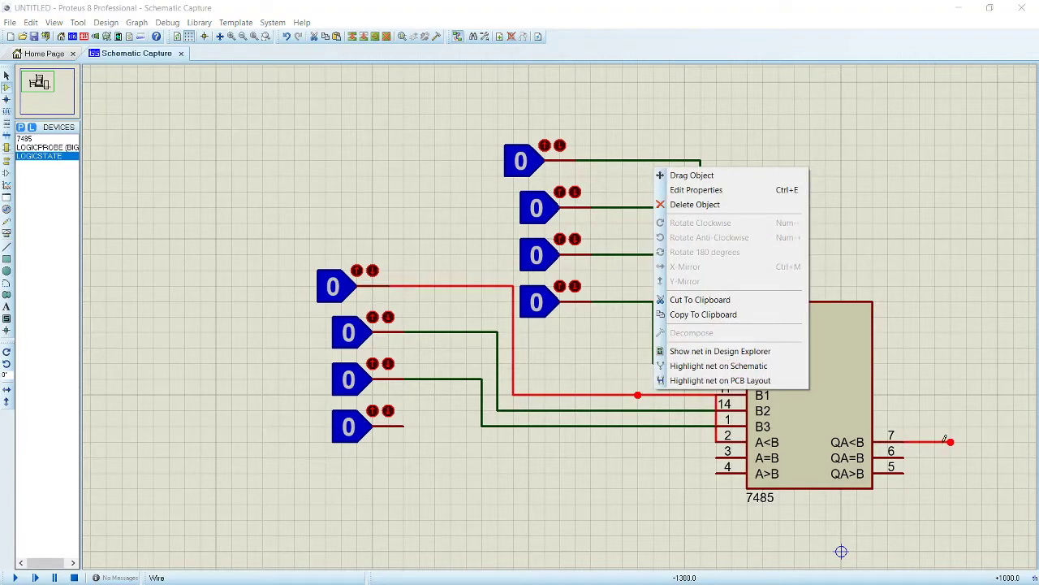
left_click(696, 204)
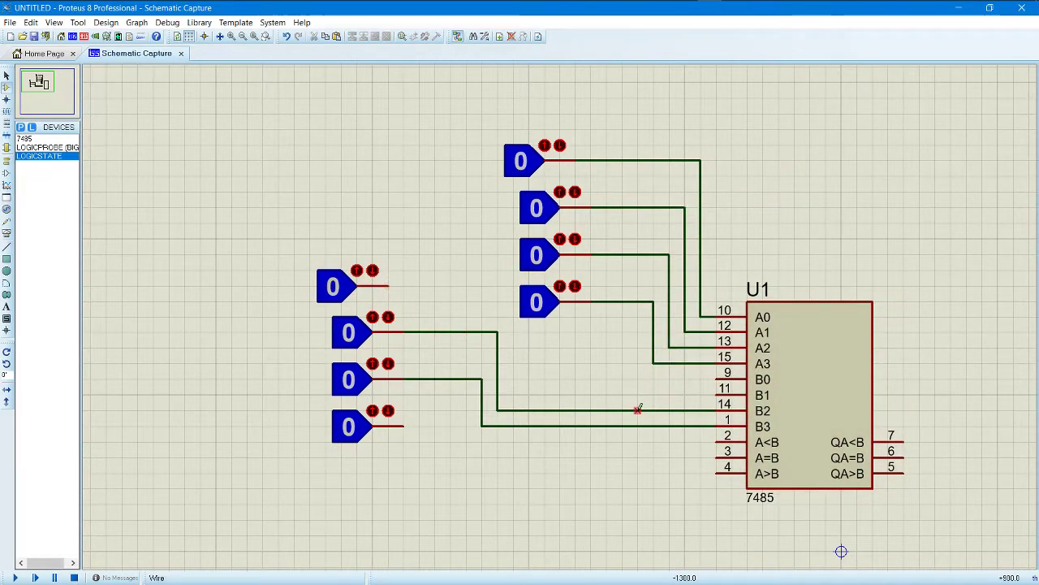
right_click(607, 408)
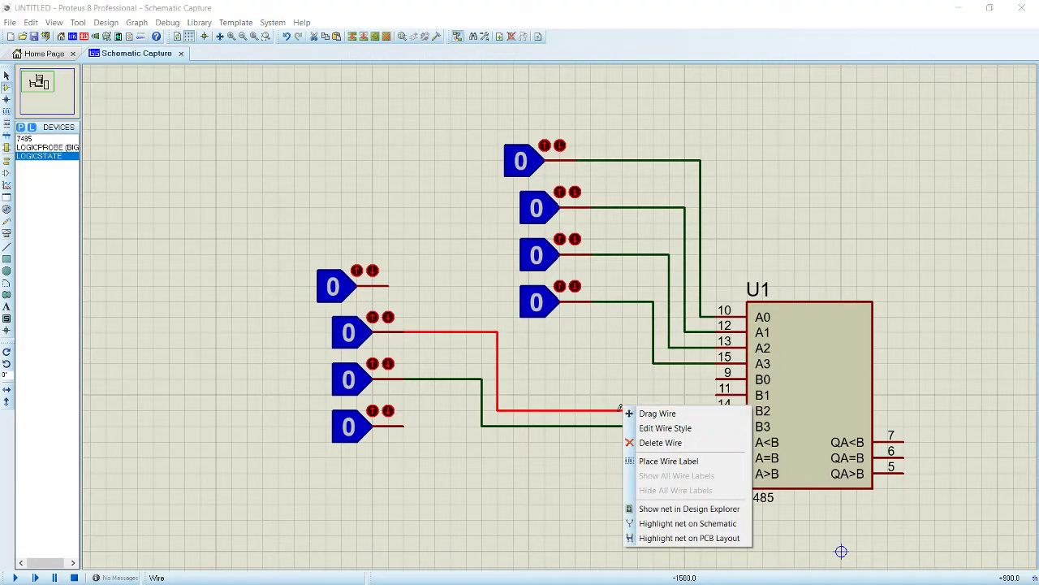
left_click(649, 442)
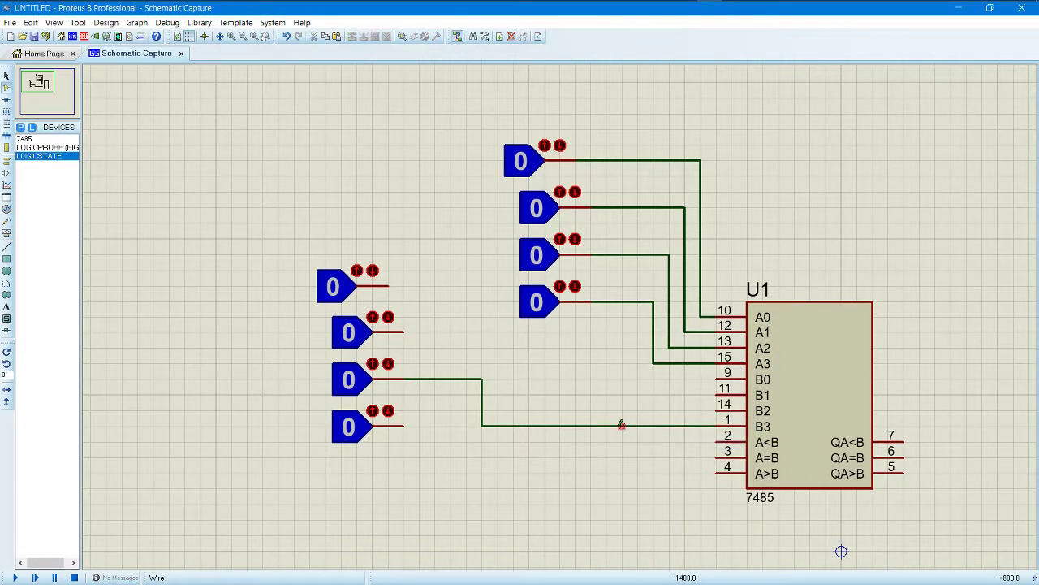
right_click(623, 425)
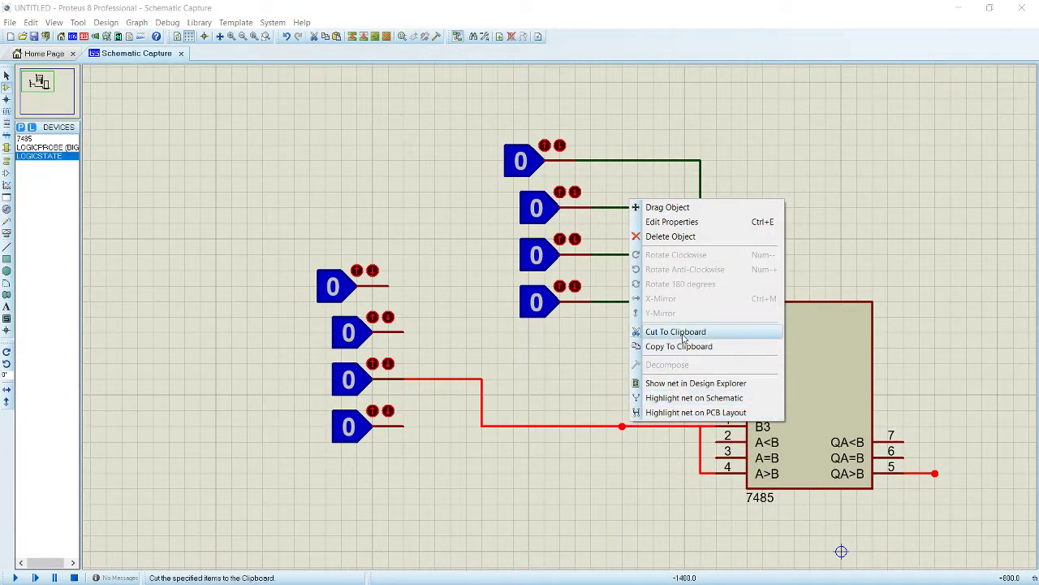
left_click(671, 237)
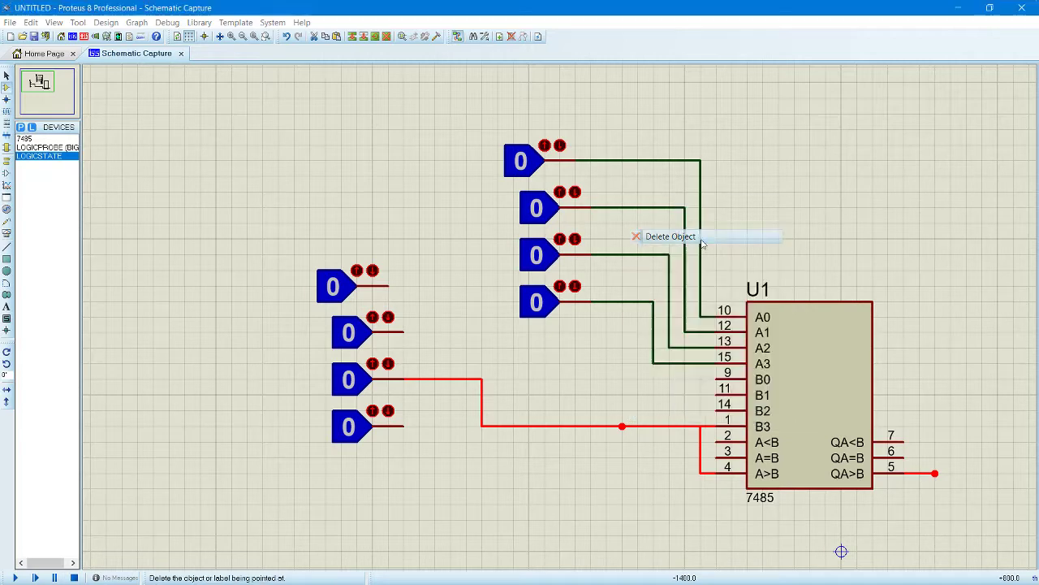
Wire the four logic states of the copied column, from top to bottom, to pins B0, B1, B2 and B3 of the 7485.
left_click(389, 286)
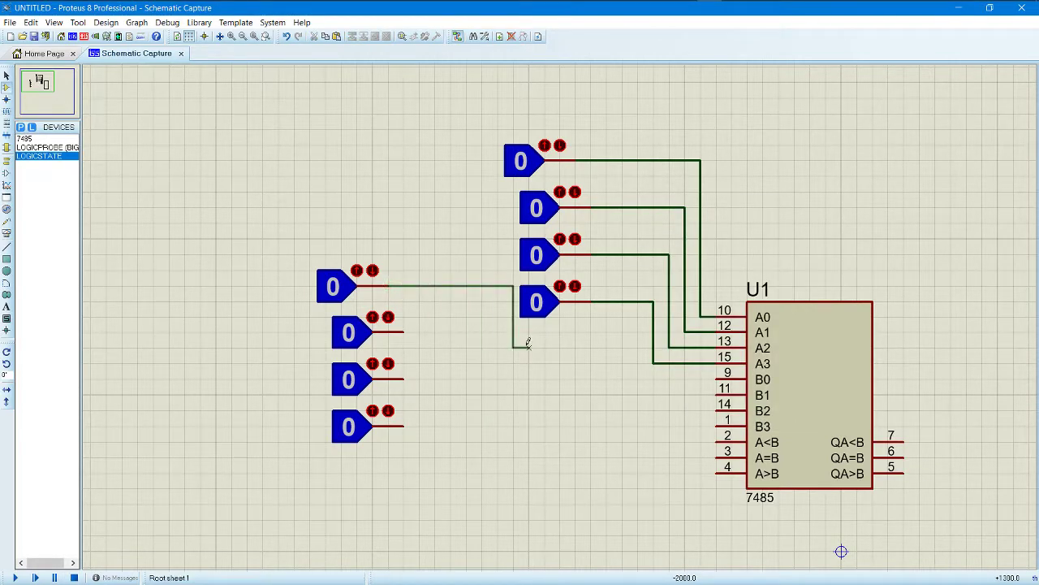
left_click(717, 379)
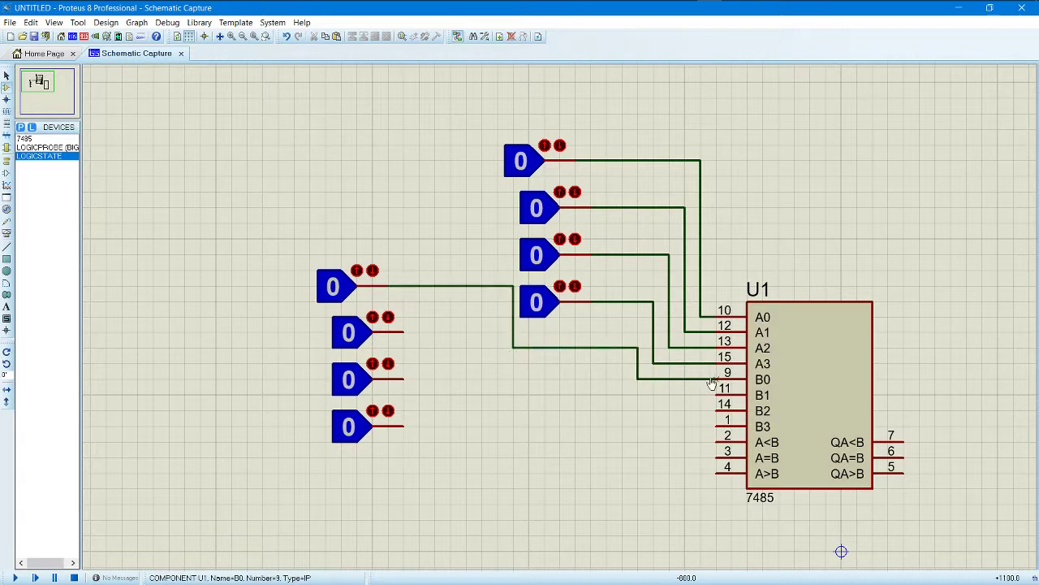
left_click(403, 331)
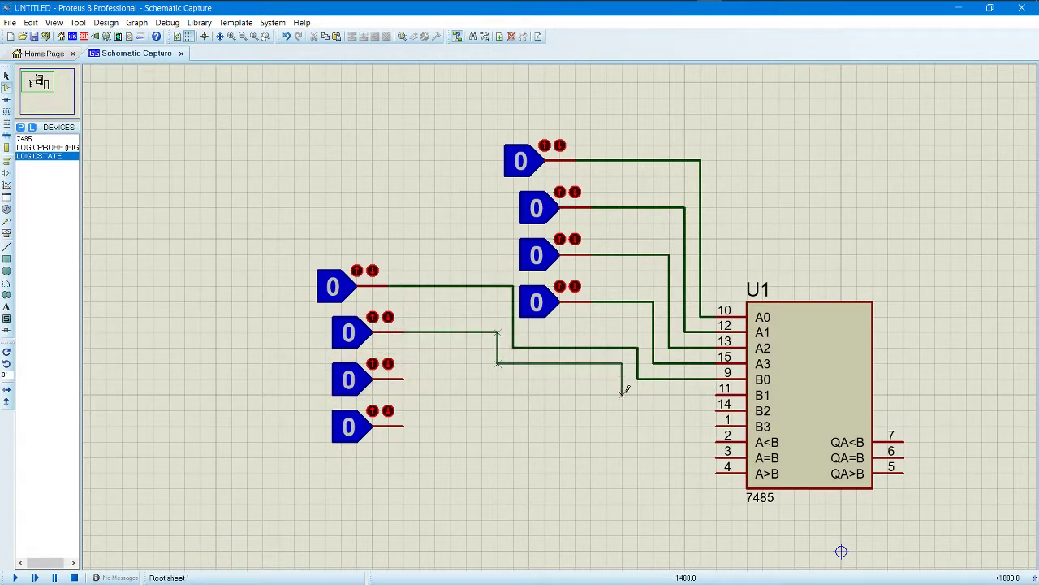
left_click(715, 395)
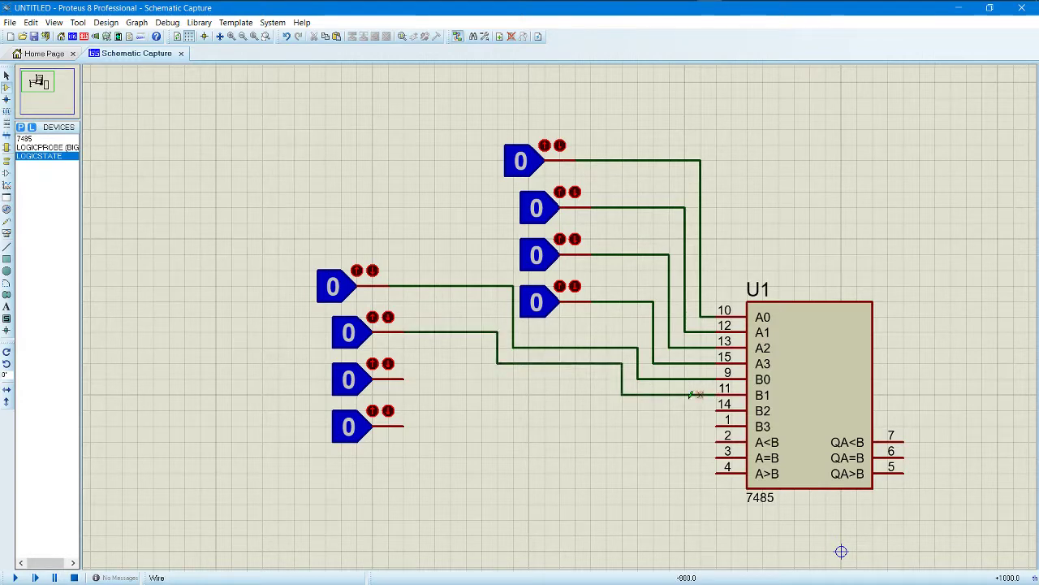
left_click(404, 378)
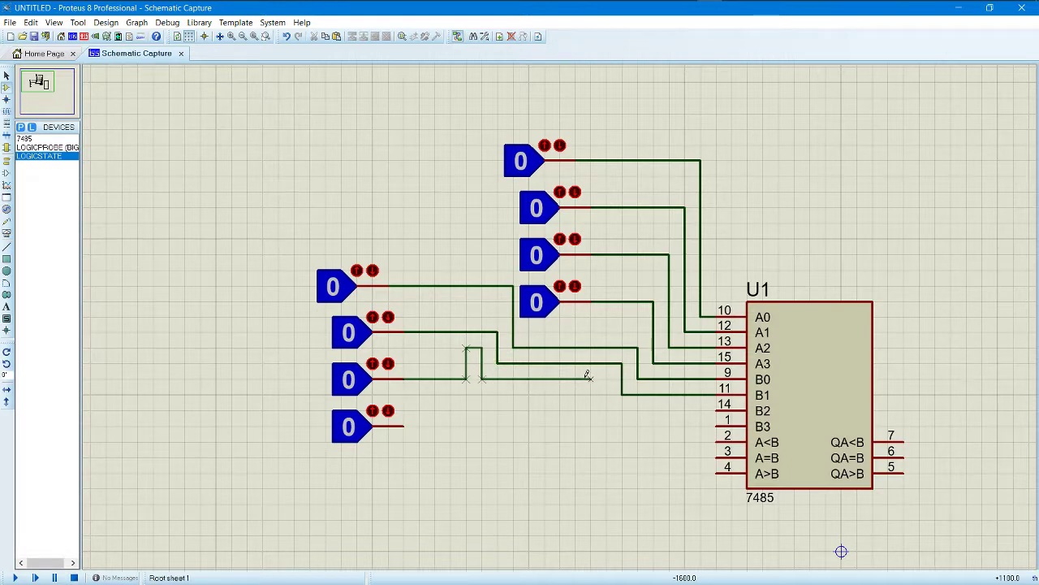
left_click(713, 408)
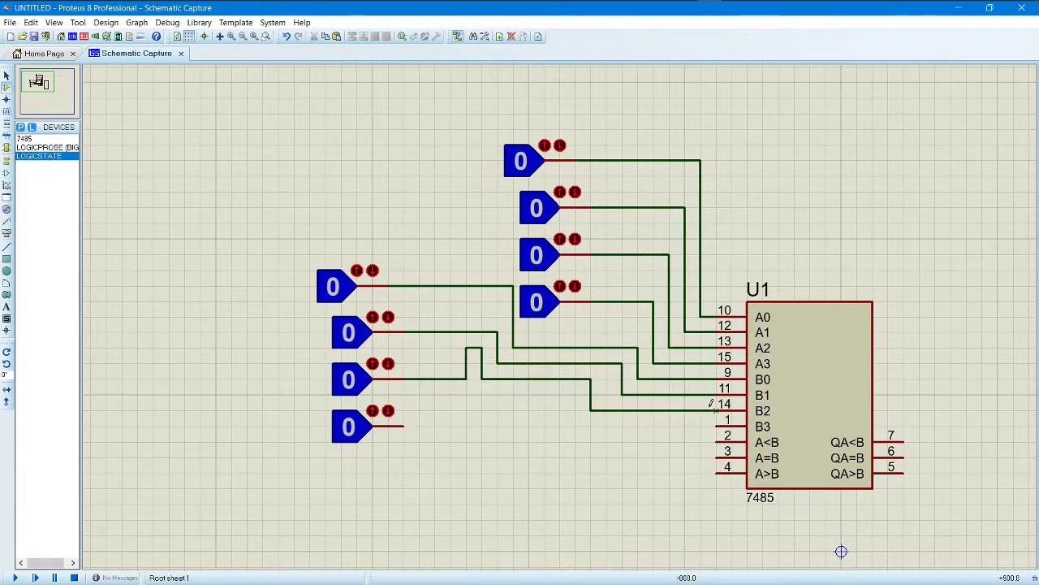
left_click(403, 426)
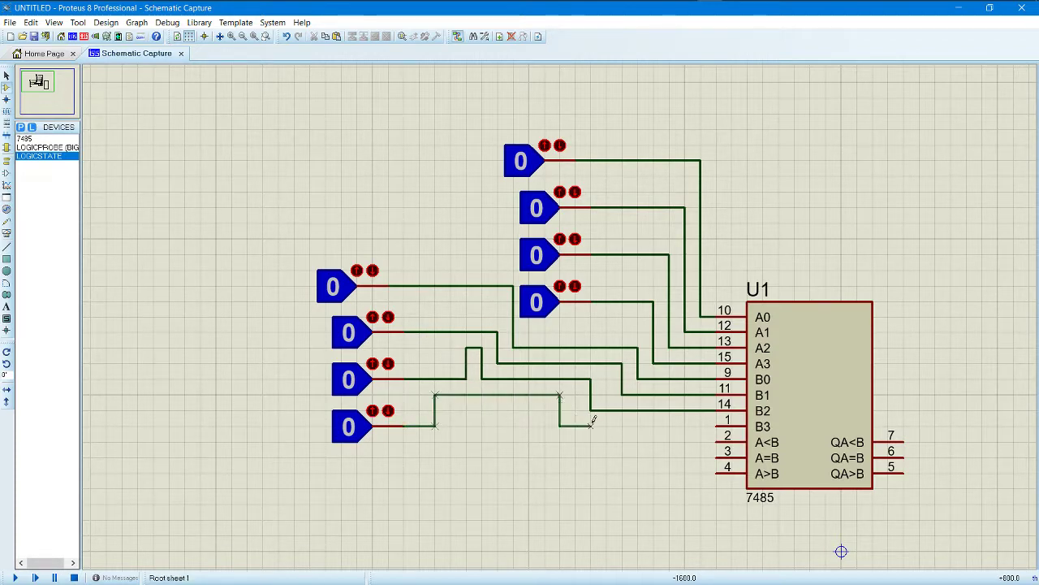
left_click(715, 419)
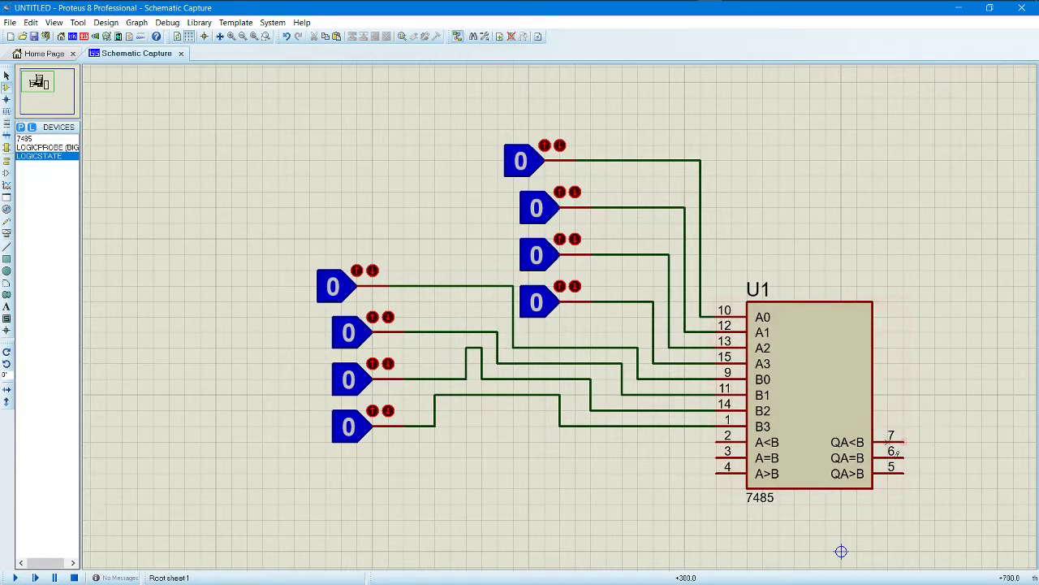
Place three big logic probes in a column to the right of the 7485's output pins.
left_click(54, 150)
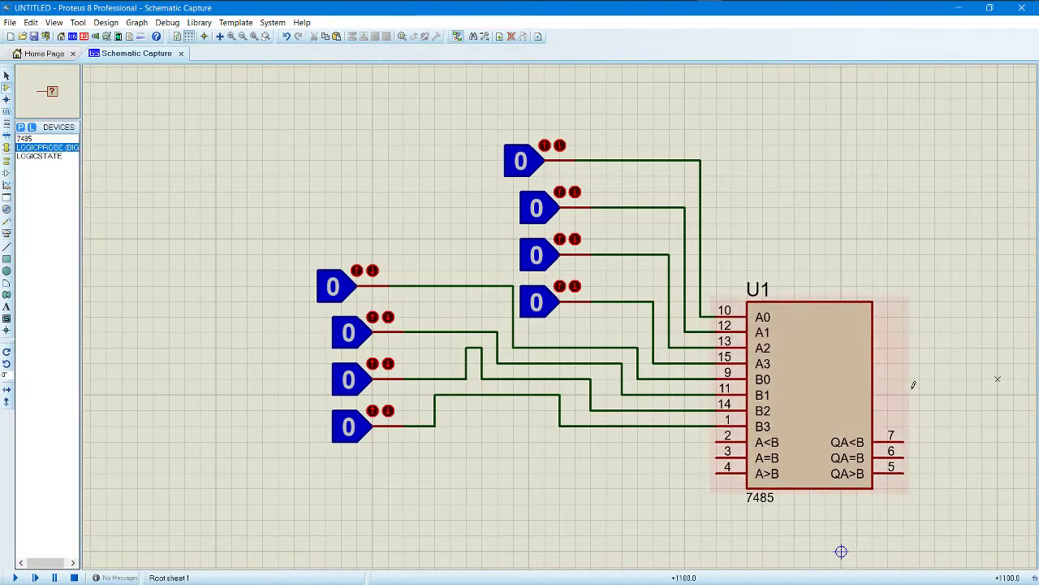
left_click(966, 474)
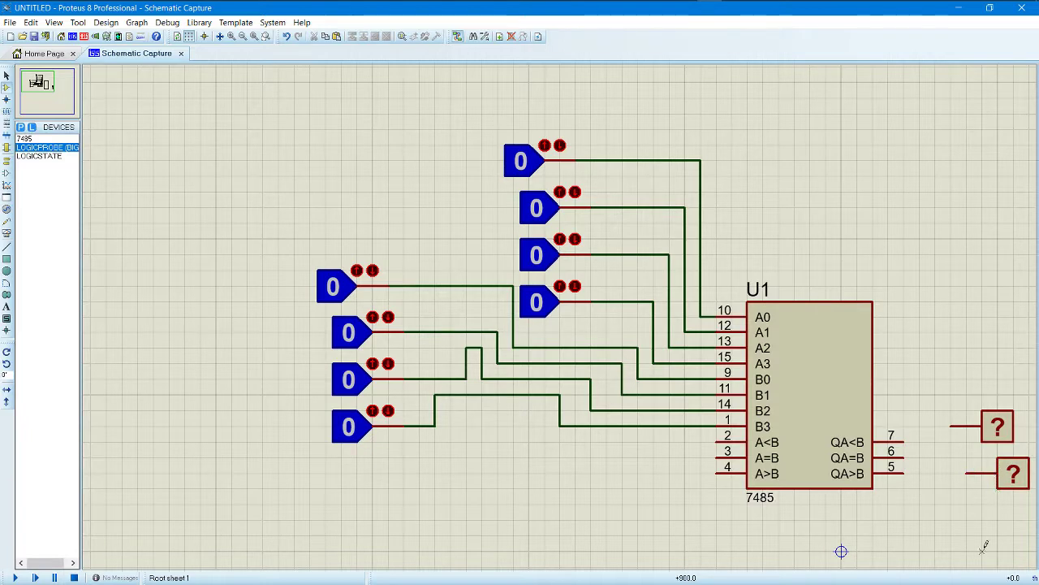
left_click(952, 536)
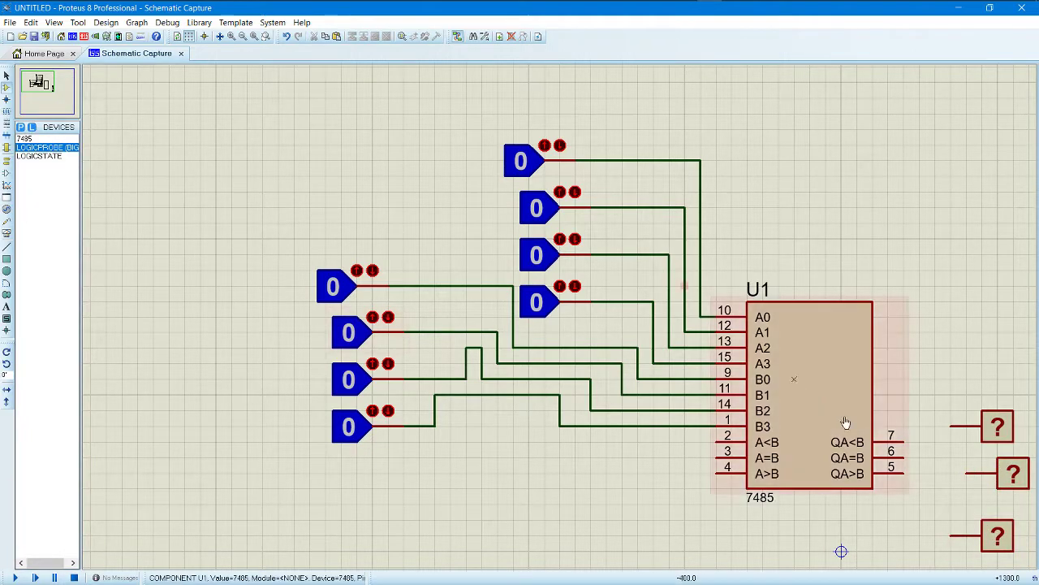
Wire outputs QA<B, QA=B and QA>B of the 7485 to the upper, middle and lower logic probes respectively.
left_click(904, 442)
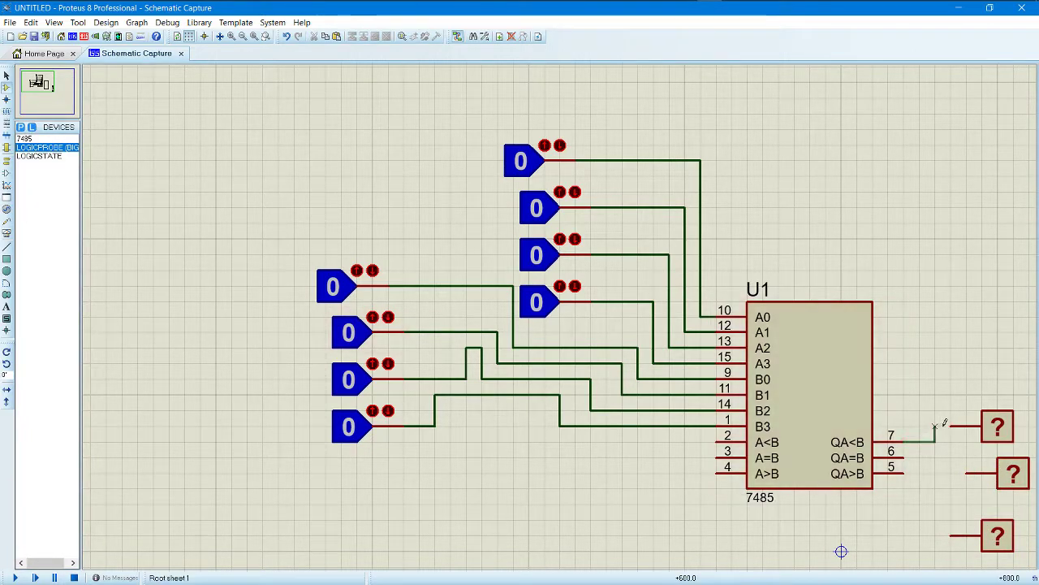
left_click(948, 425)
left_click(904, 457)
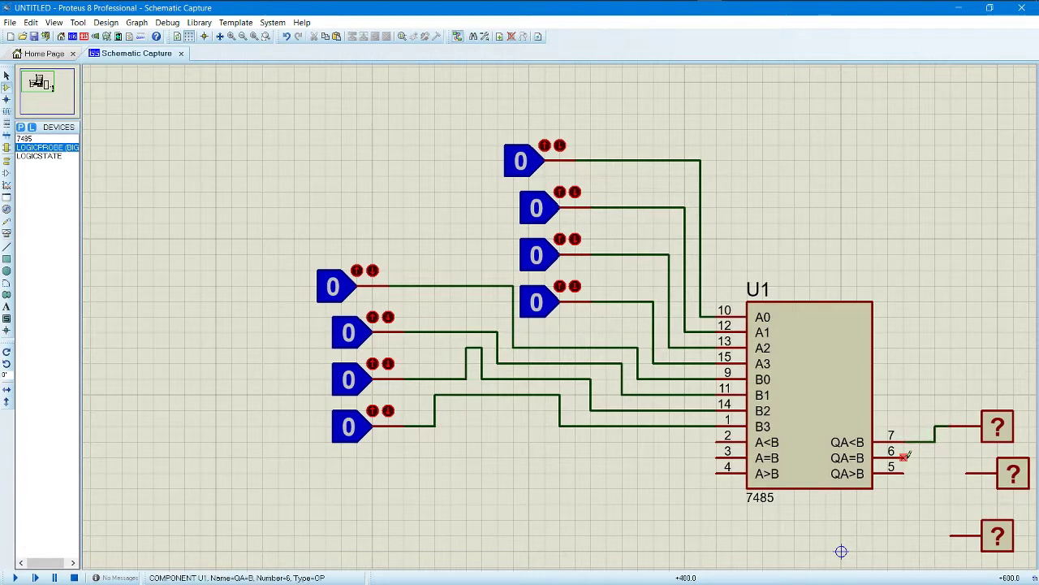
left_click(965, 473)
left_click(904, 473)
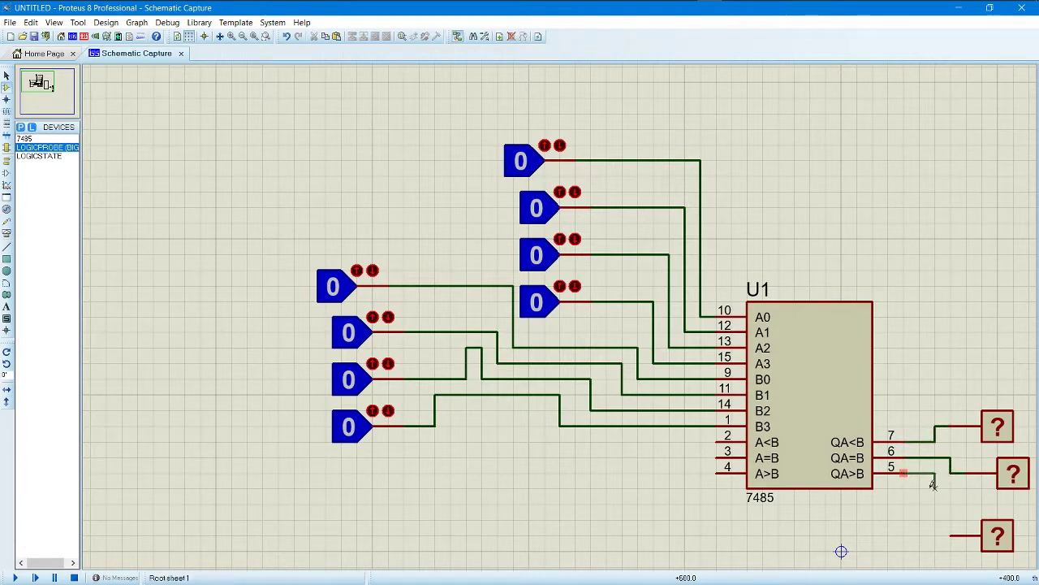
left_click(935, 535)
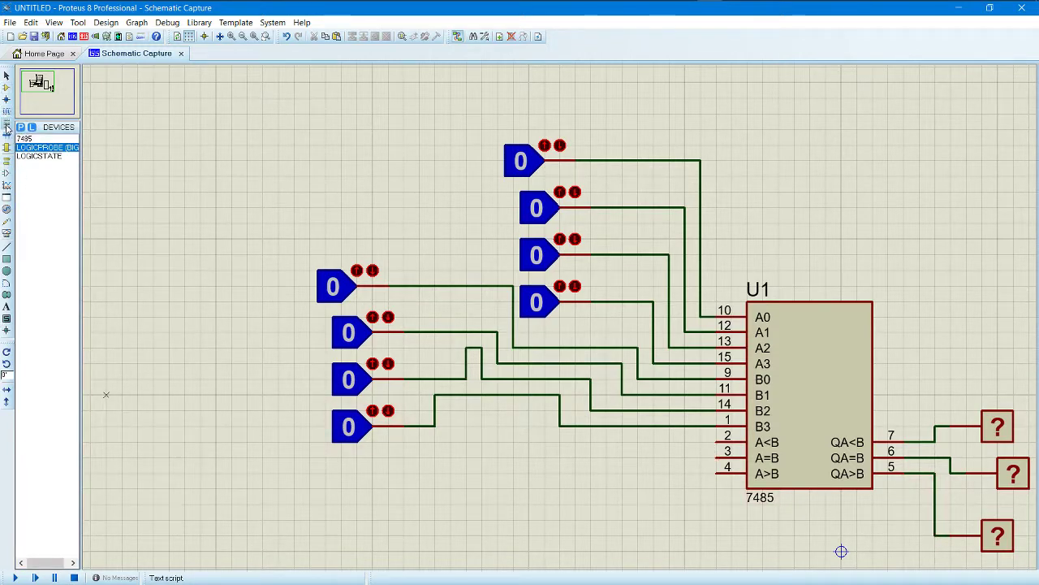
left_click(6, 147)
left_click(32, 182)
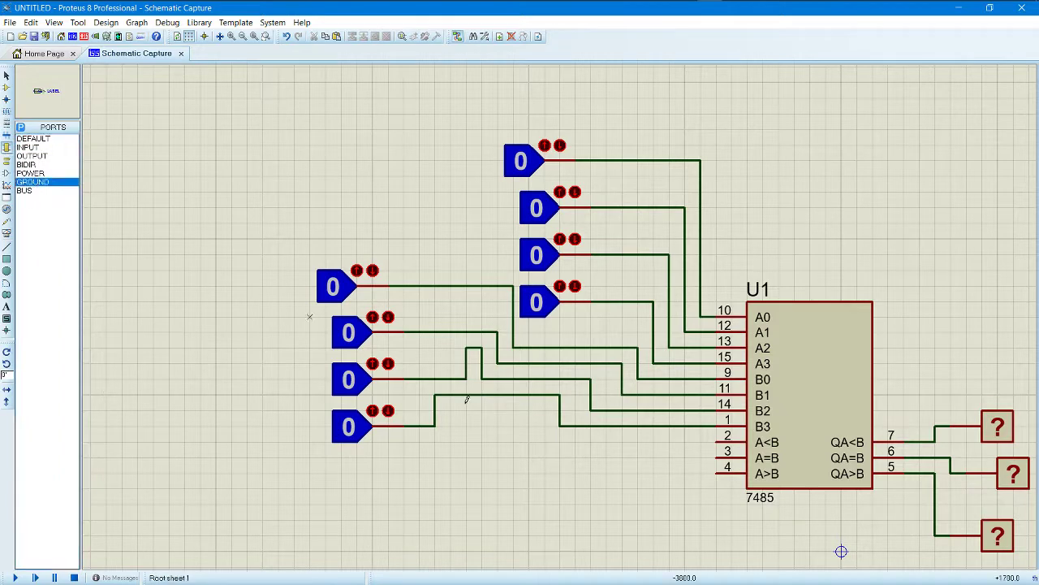
left_click(673, 522)
scroll(403, 303, "down", 1)
key("Escape")
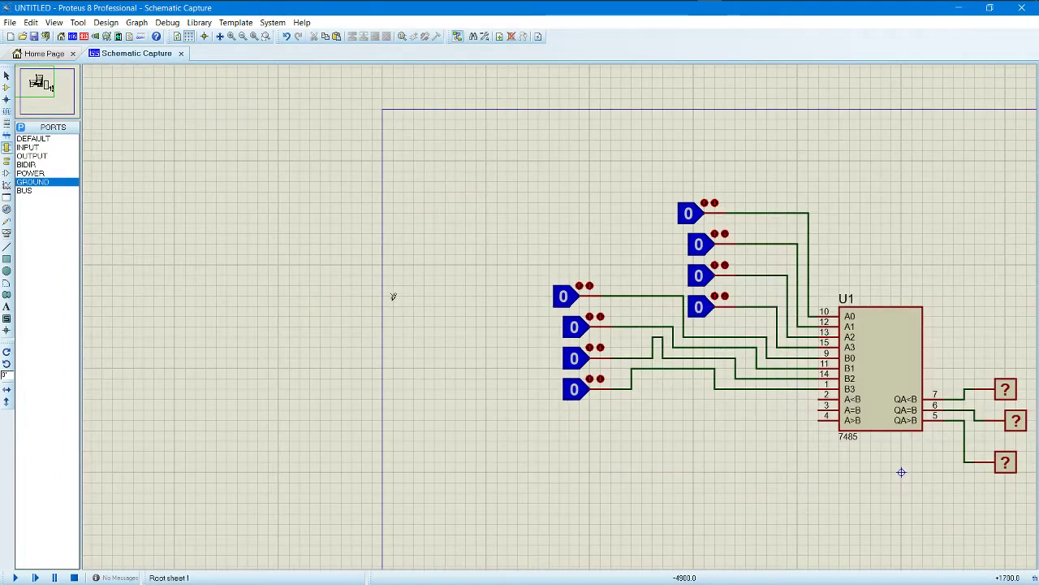
right_click(393, 297)
left_click_drag(205, 264, 580, 223)
scroll(592, 301, "down", 2)
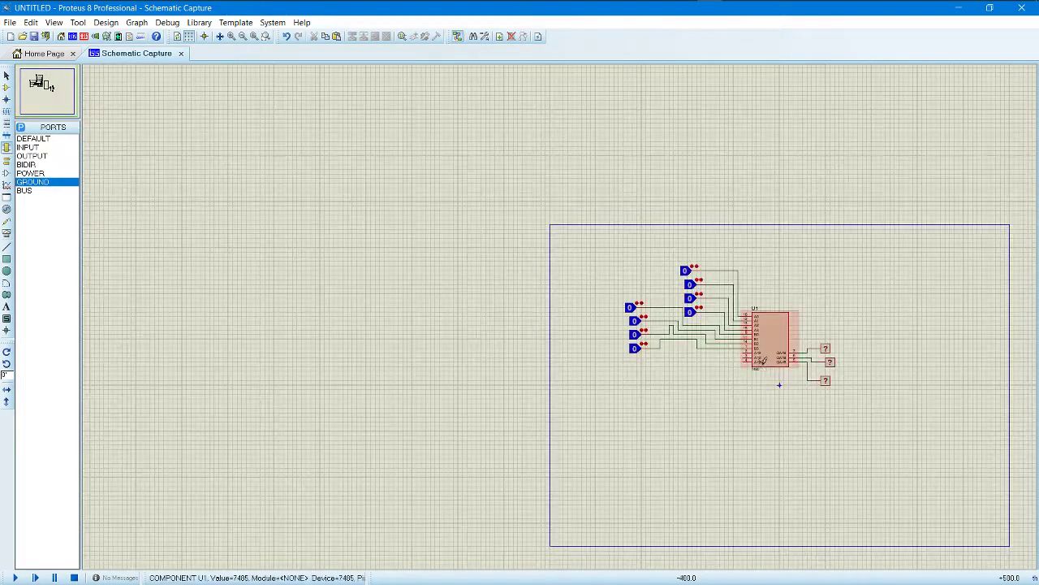
scroll(599, 355, "up", 2)
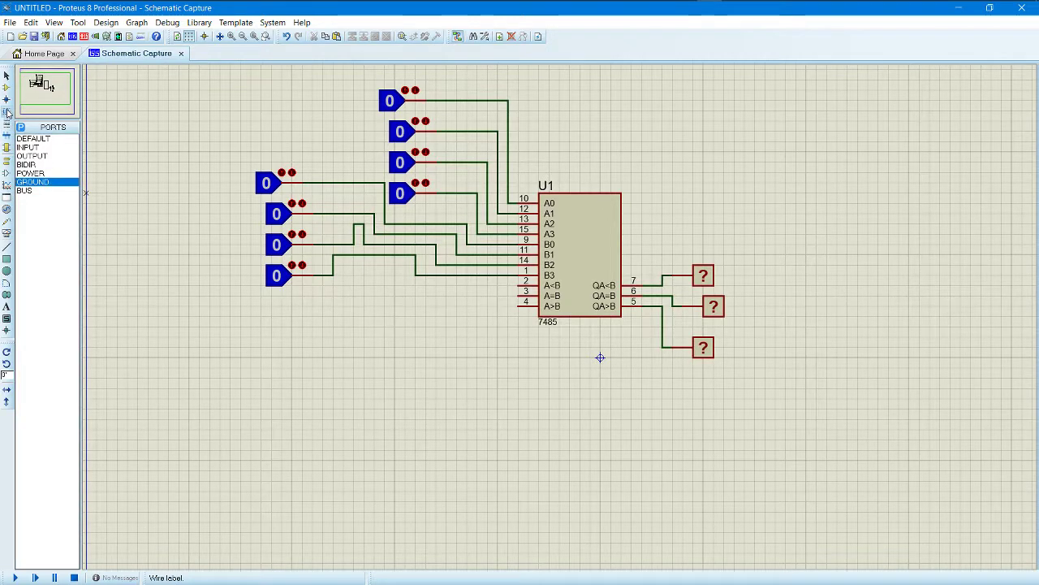
Place a ground terminal below and to the left of the 7485.
left_click(6, 86)
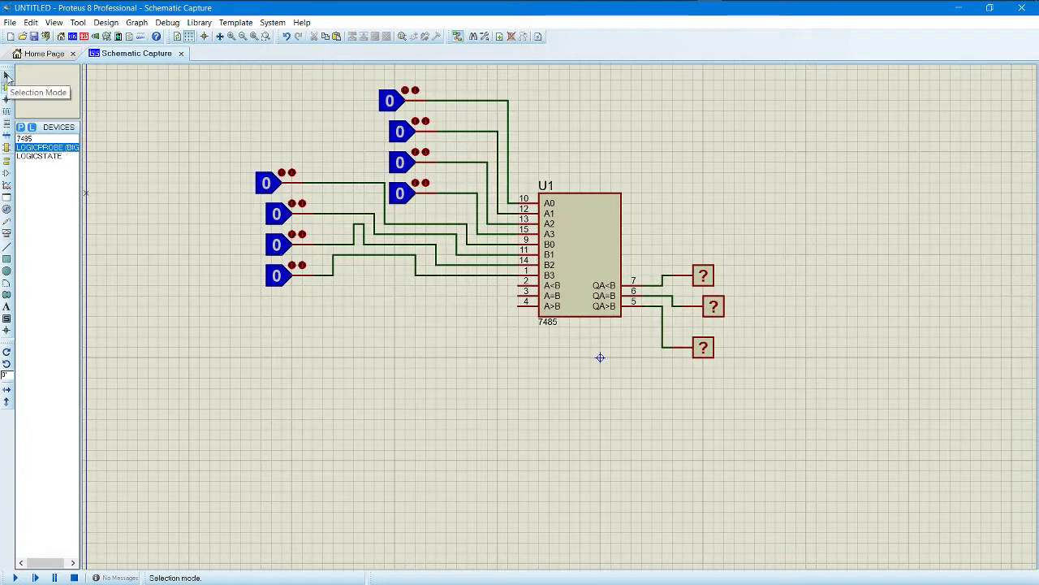
left_click(6, 160)
left_click(47, 181)
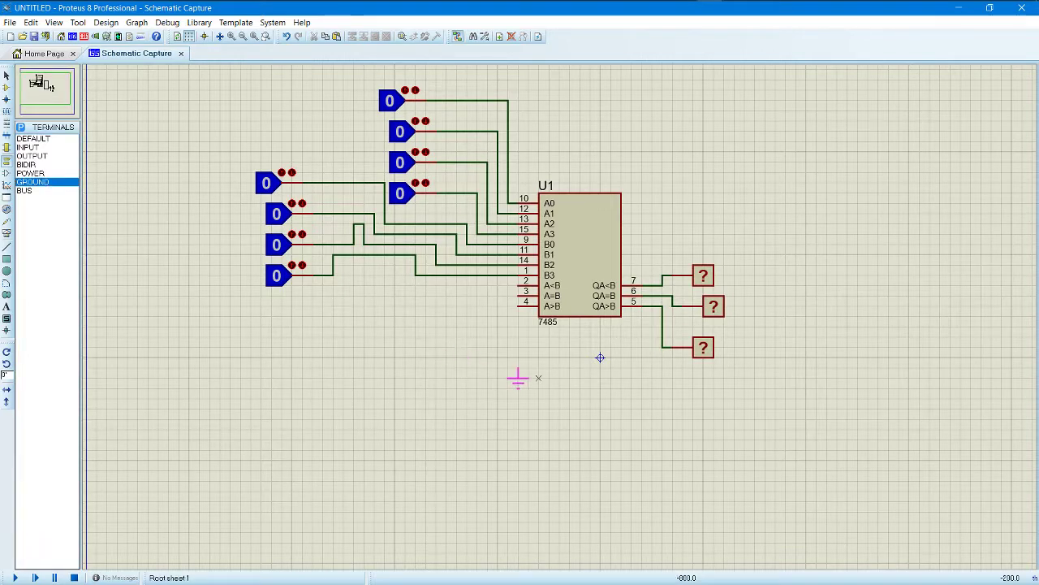
left_click(498, 357)
scroll(405, 419, "up", 1)
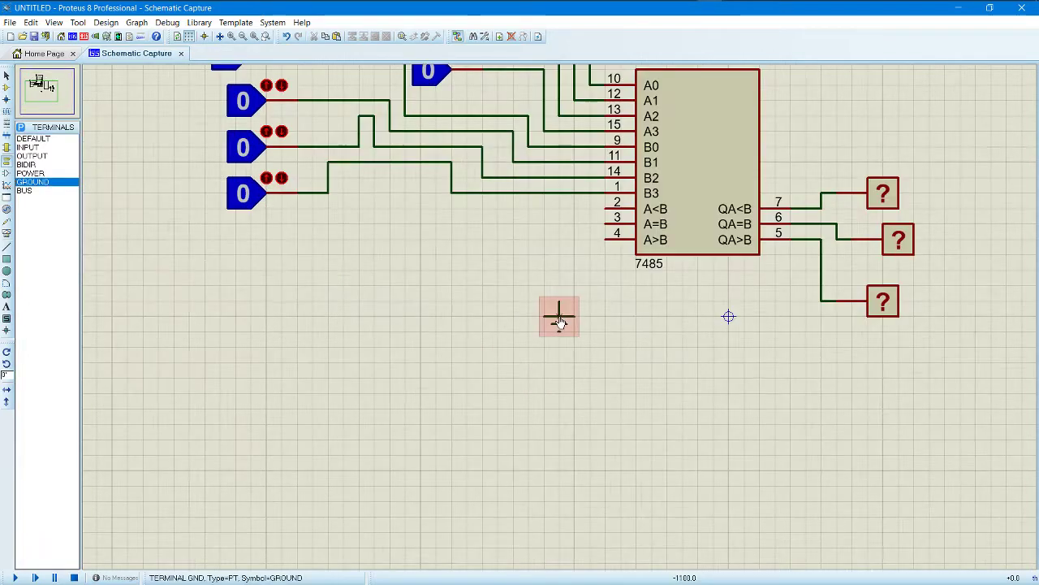
Wire the A<B, A=B and A>B input pins of the 7485 to the ground terminal.
left_click(605, 209)
left_click(559, 305)
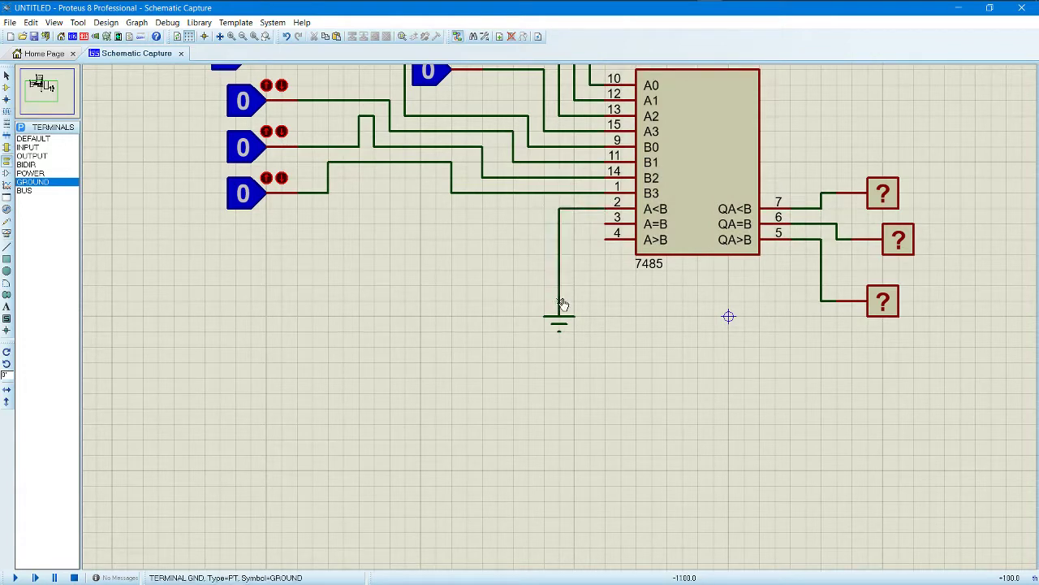
left_click(606, 217)
left_click(559, 223)
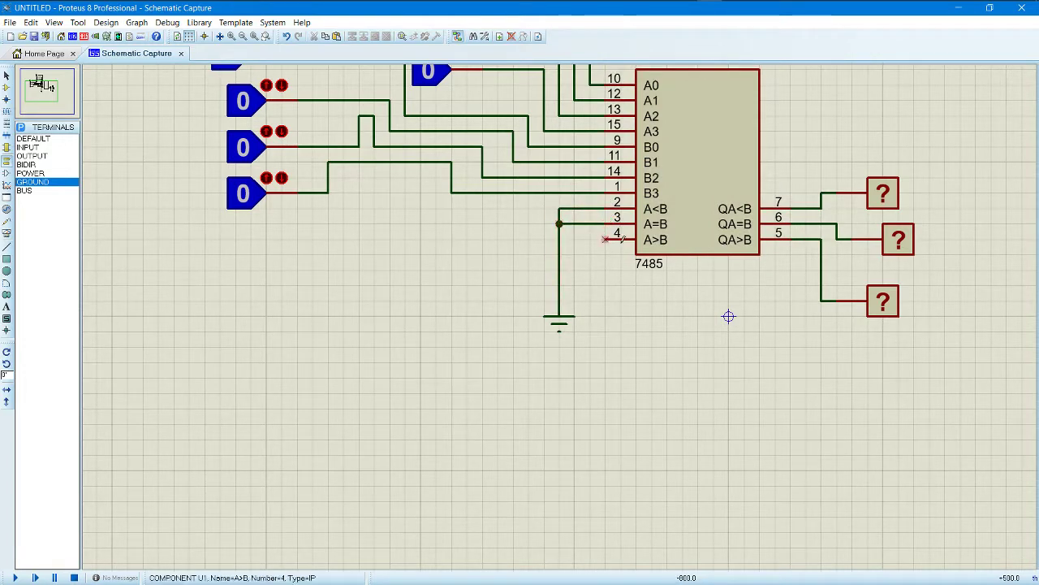
left_click(606, 239)
left_click(559, 239)
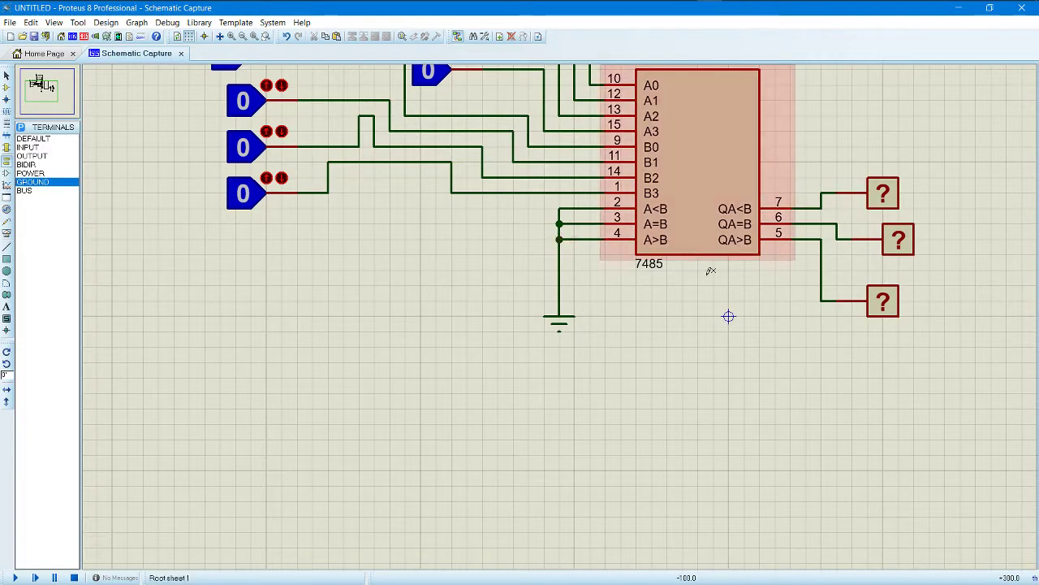
Run the simulation, toggle the logic state on A0 to 1 and back to 0 to check the probes, and stop the simulation.
scroll(674, 309, "down", 1)
scroll(617, 304, "down", 1)
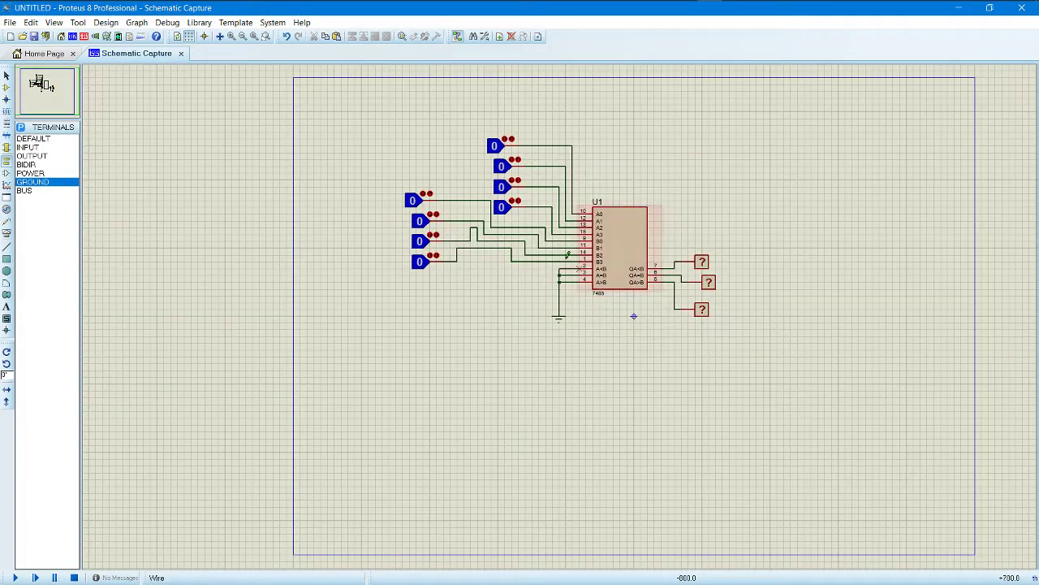
scroll(561, 313, "up", 1)
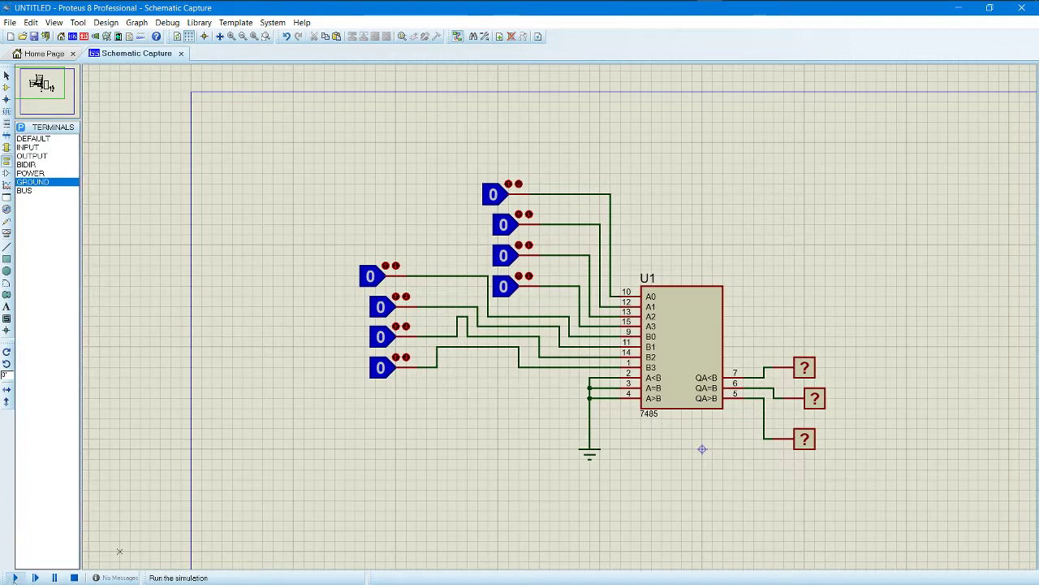
left_click(15, 577)
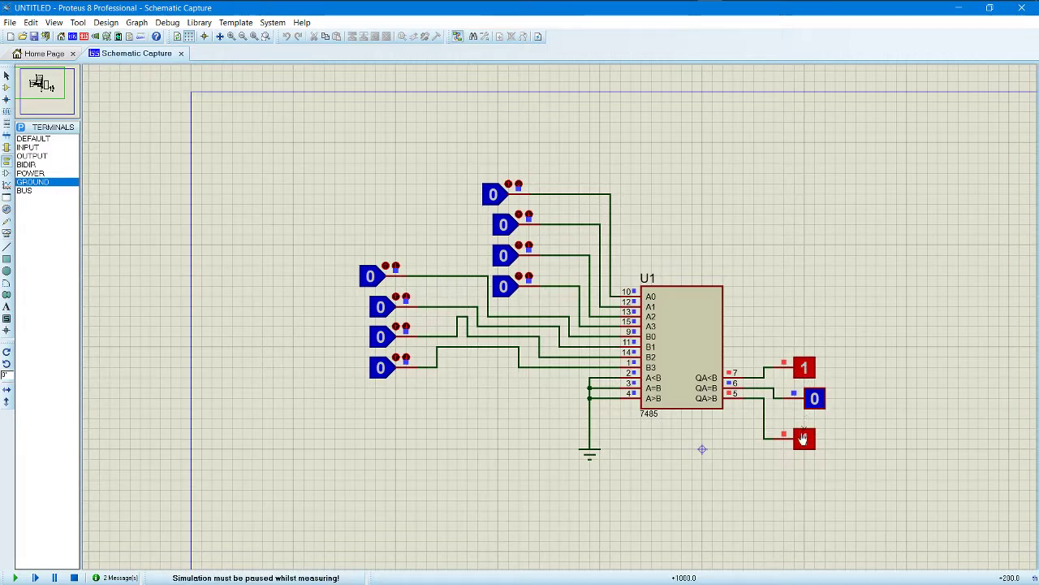
left_click(494, 195)
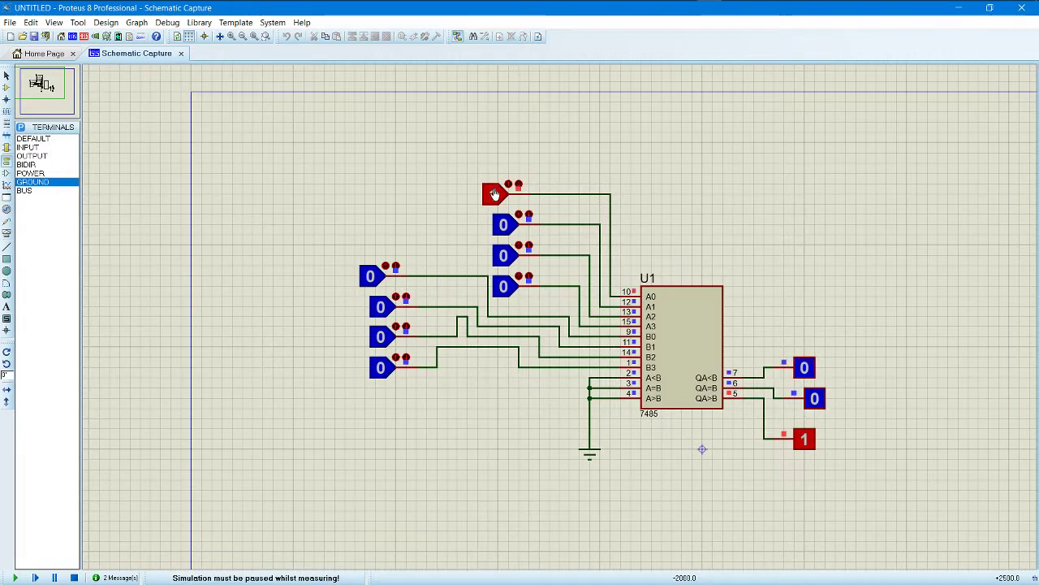
left_click(494, 195)
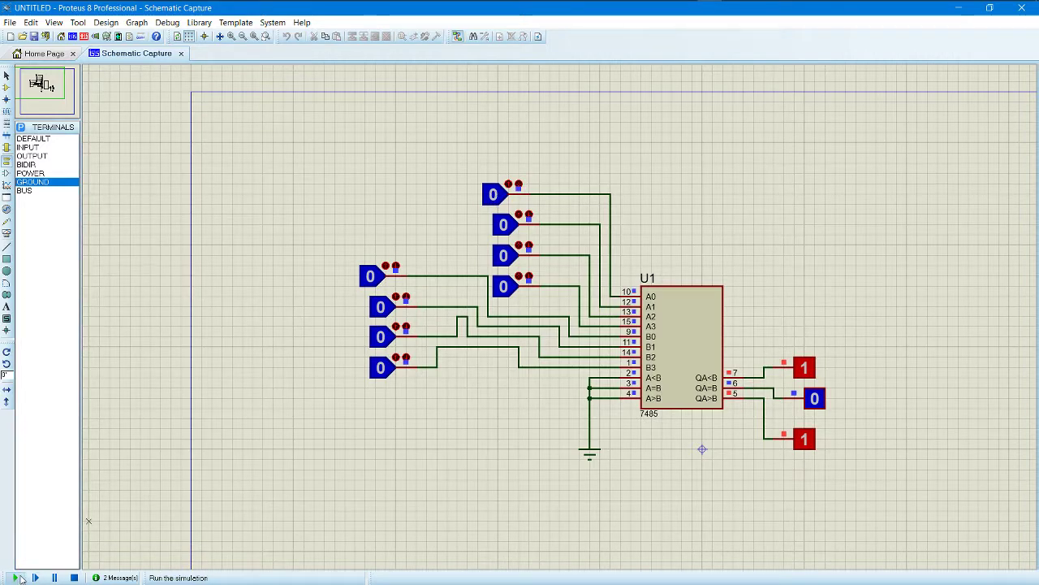
left_click(74, 577)
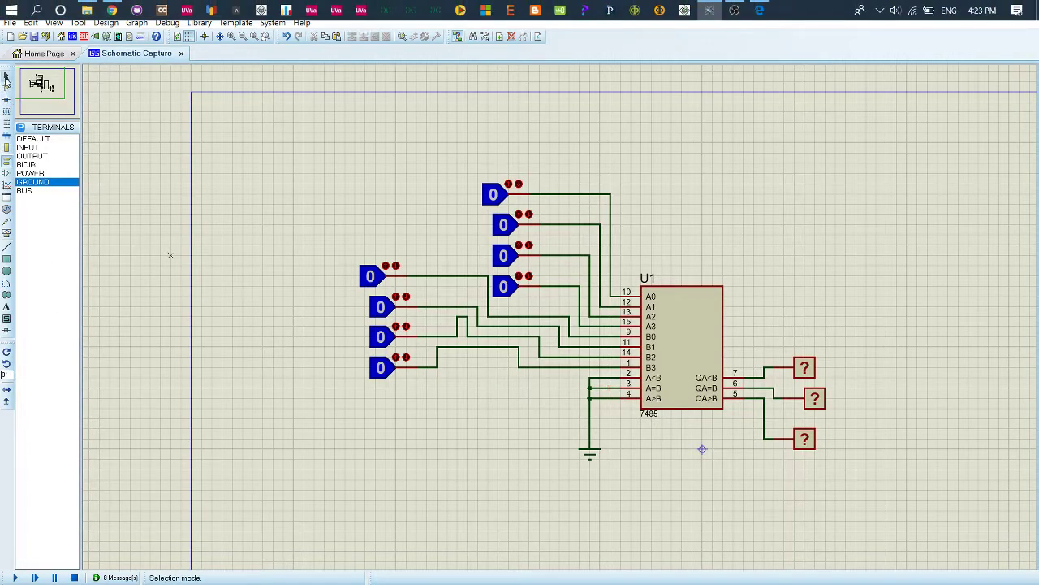
Delete the wires connecting the A<B, A=B and A>B input pins of the 7485 to ground.
right_click(599, 377)
right_click(600, 377)
right_click(600, 389)
right_click(600, 389)
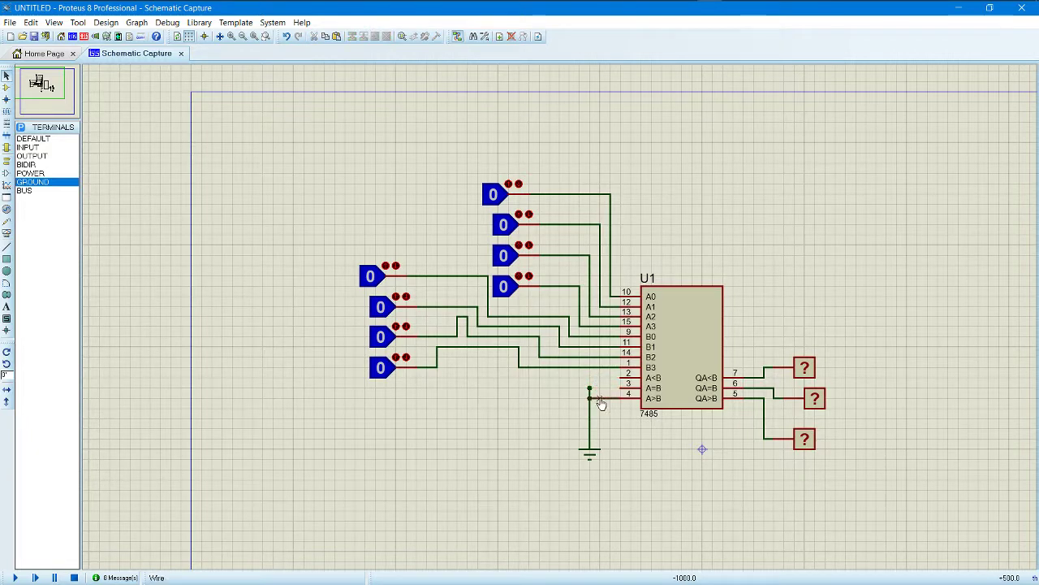
right_click(600, 399)
right_click(600, 399)
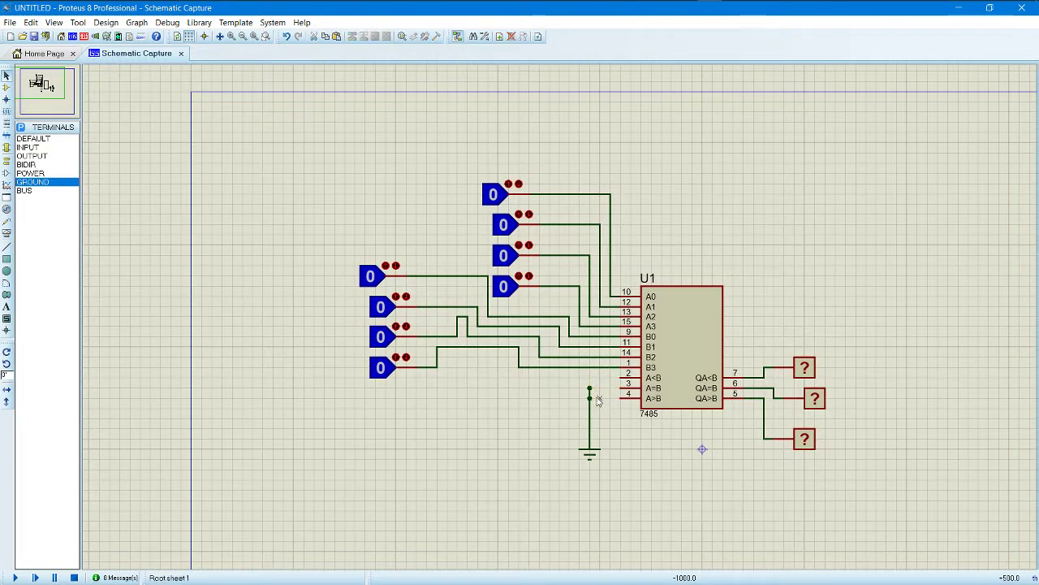
Delete the three wires between the 7485's outputs and the logic probes.
right_click(755, 378)
right_click(756, 378)
right_click(766, 388)
right_click(767, 389)
right_click(764, 399)
right_click(763, 400)
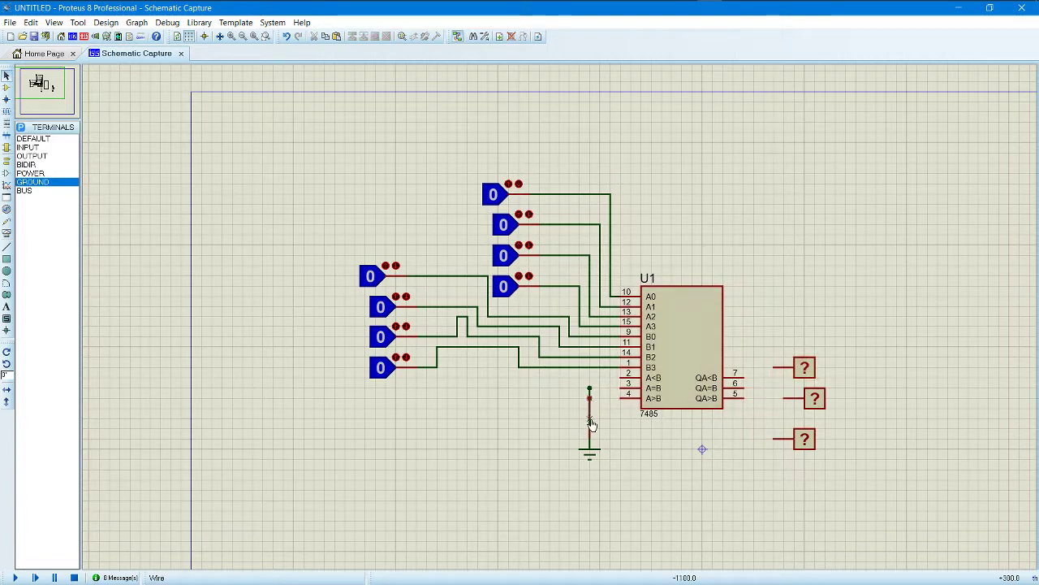
Move the ground terminal from below the 7485's input pins to its output side, above the logic probes.
left_click(596, 453)
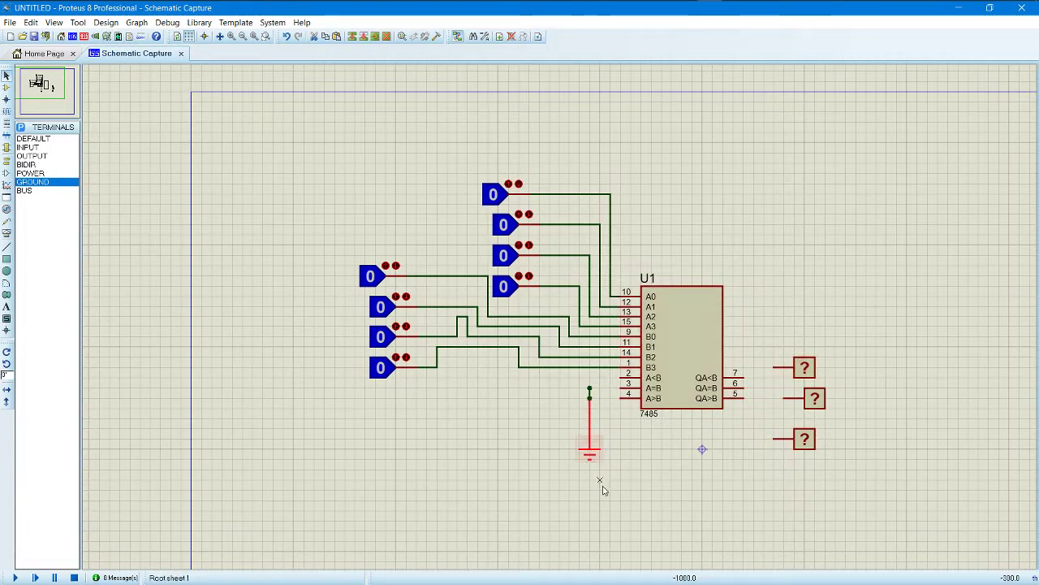
left_click_drag(591, 454, 896, 326)
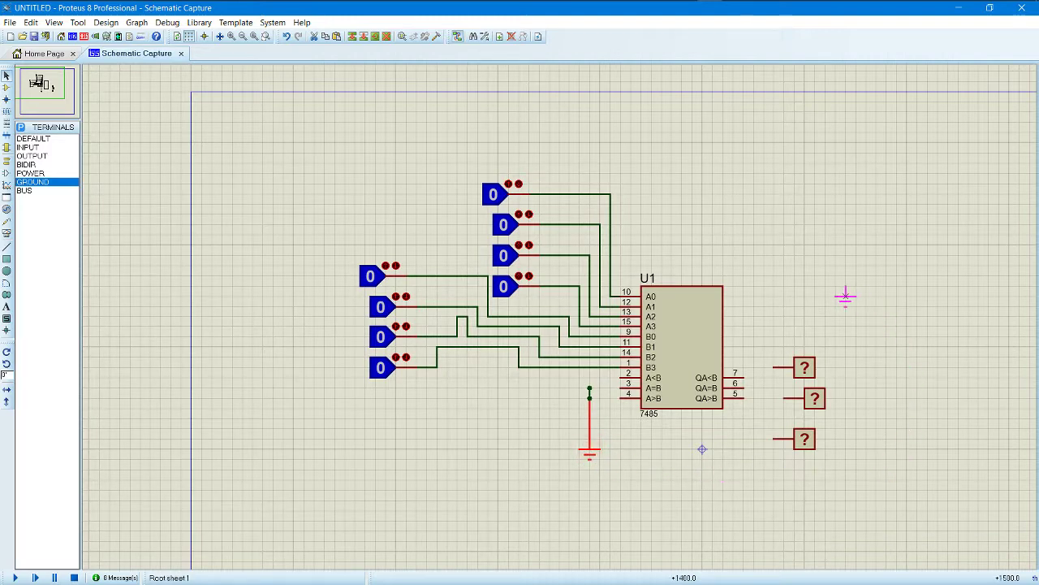
left_click_drag(845, 297, 846, 297)
left_click(869, 356)
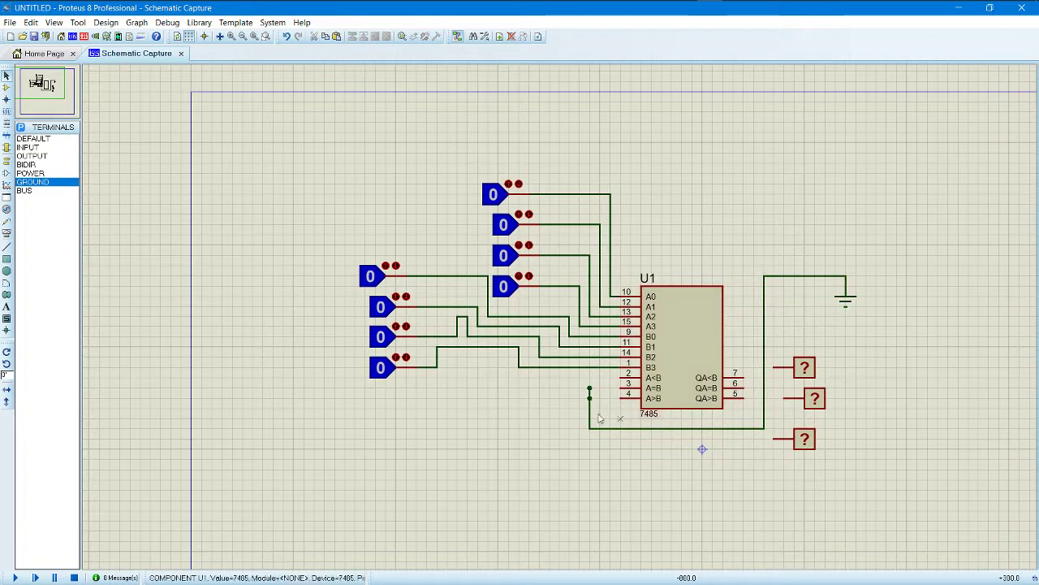
Delete the long wire attached to the ground terminal and the leftover wire stub beside the 7485's A>B input.
right_click(641, 428)
right_click(641, 428)
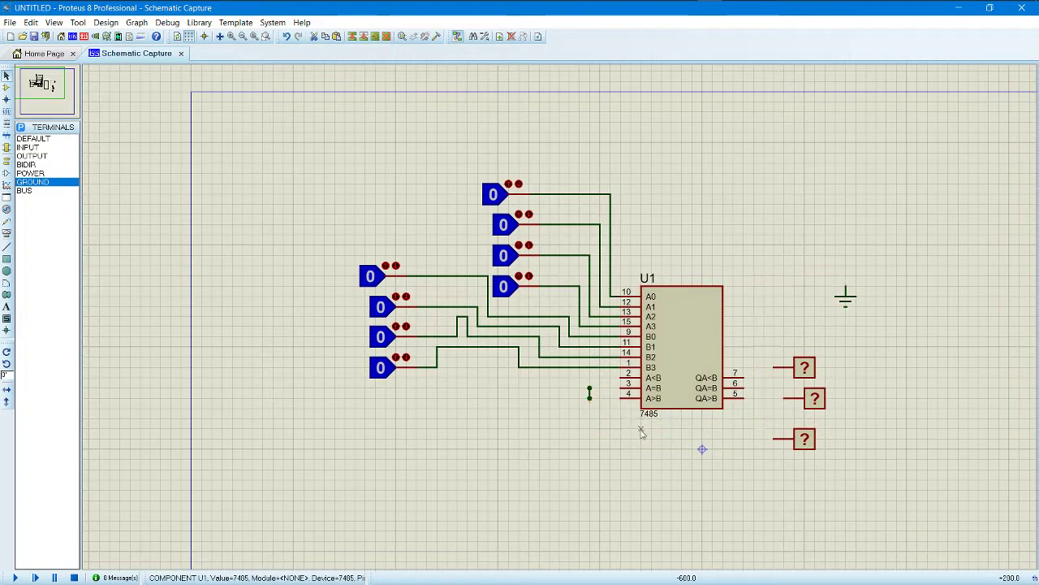
right_click(589, 397)
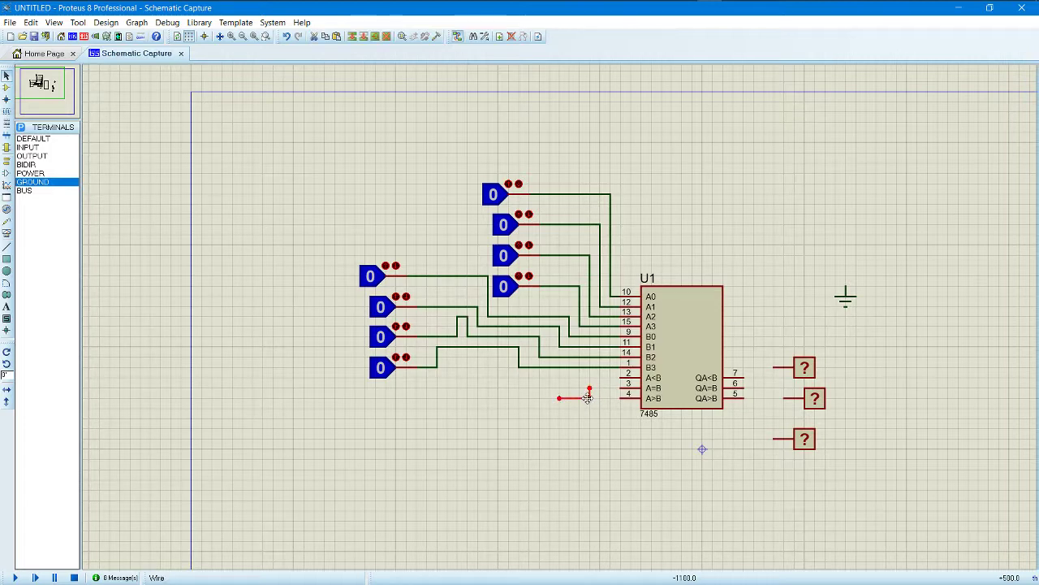
right_click(590, 398)
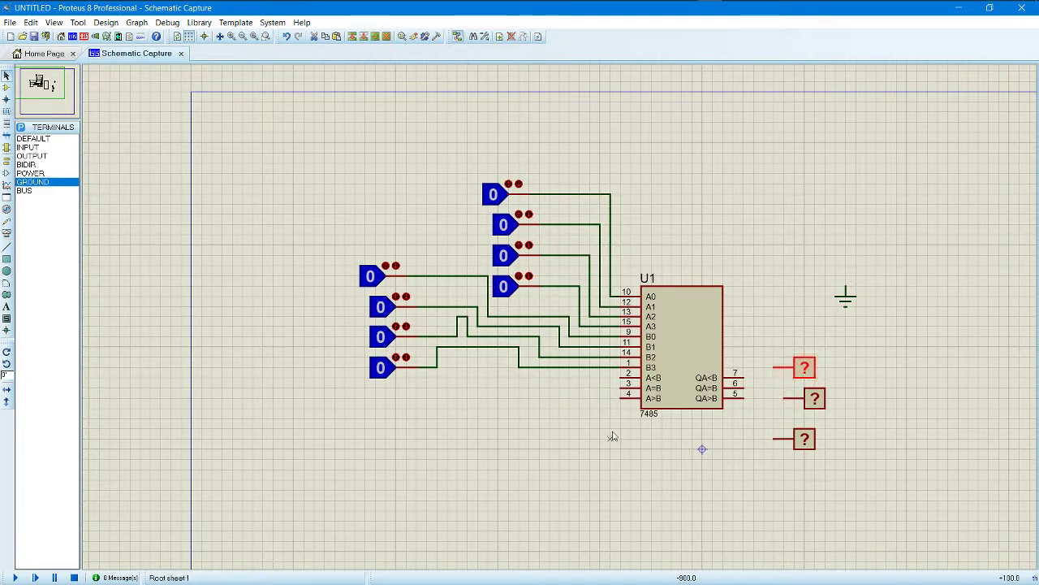
Delete the three unconnected logic probes from the schematic.
left_click_drag(814, 379, 519, 420)
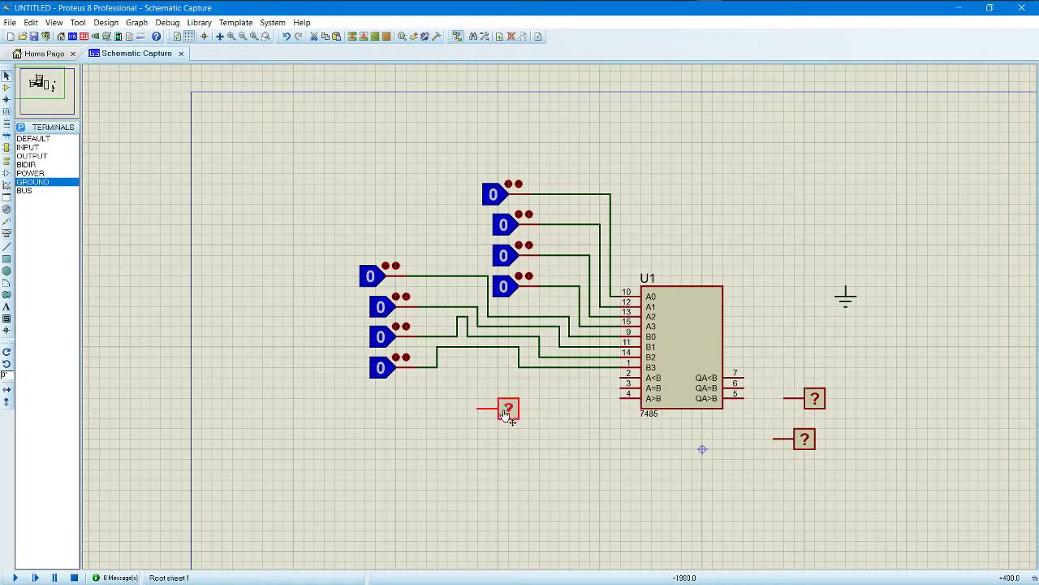
double_click(511, 411)
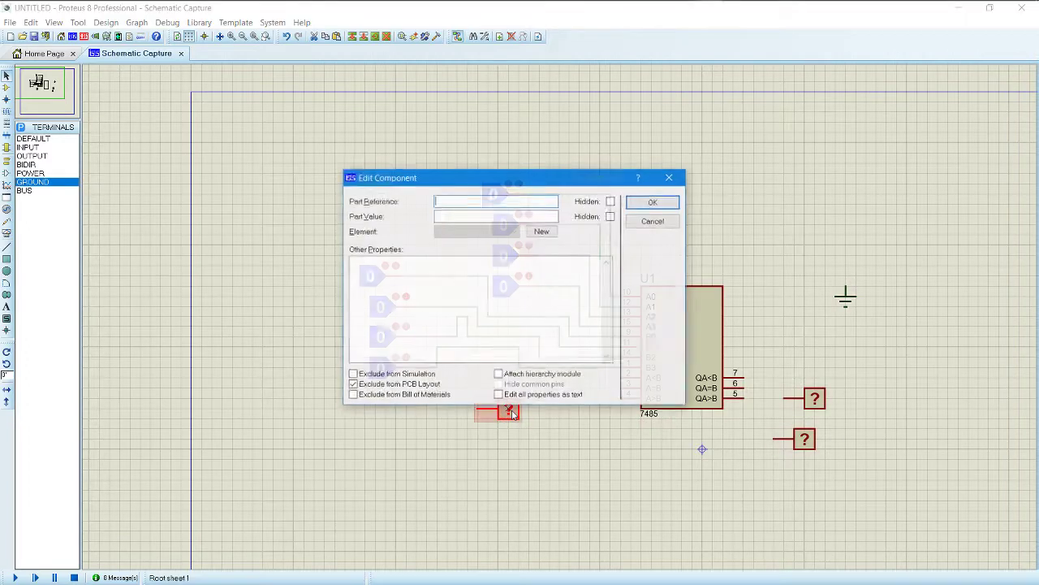
key("Return")
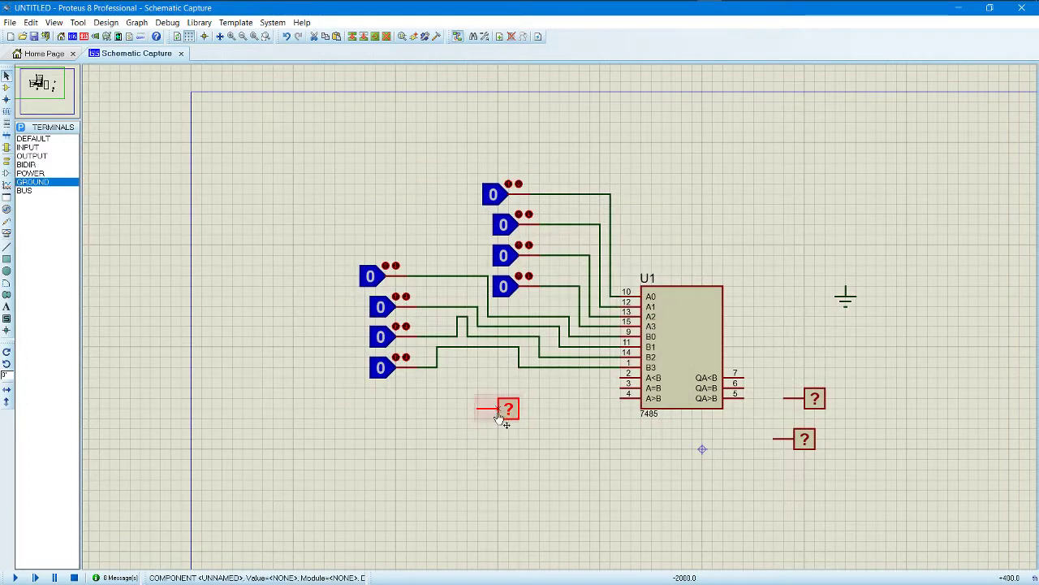
right_click(512, 411)
left_click(562, 110)
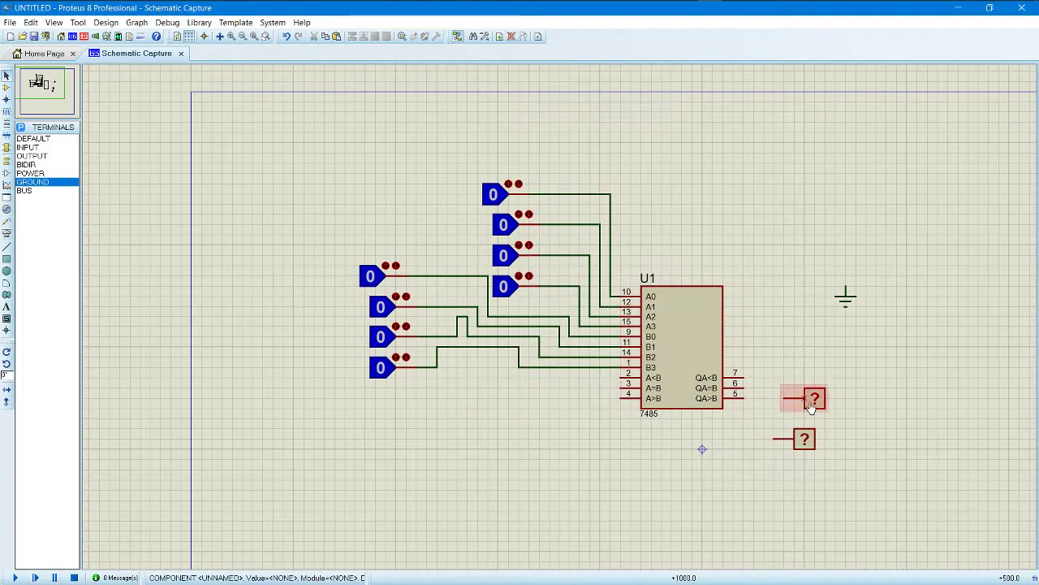
right_click(812, 402)
left_click(861, 104)
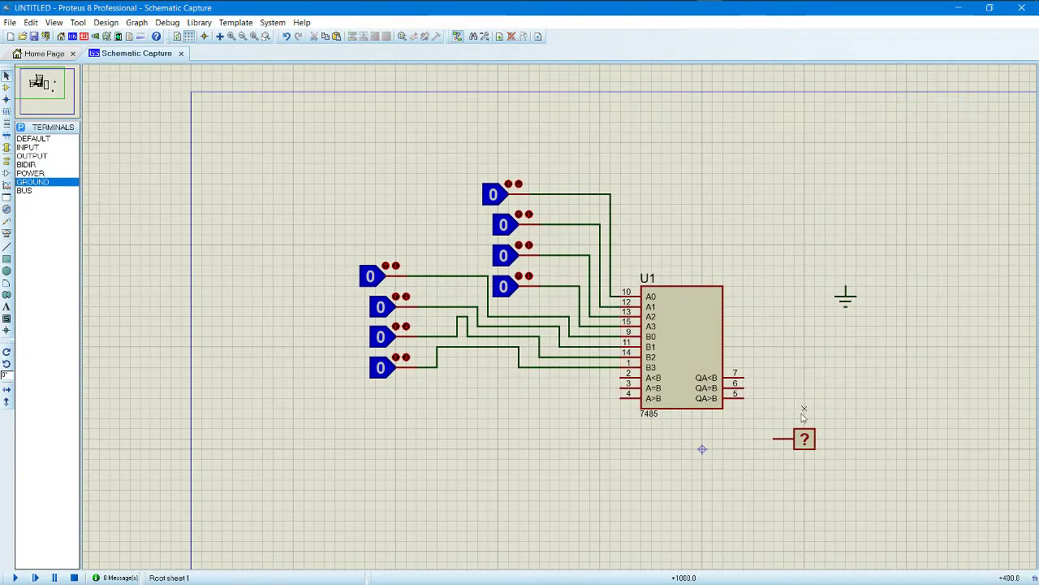
right_click(807, 437)
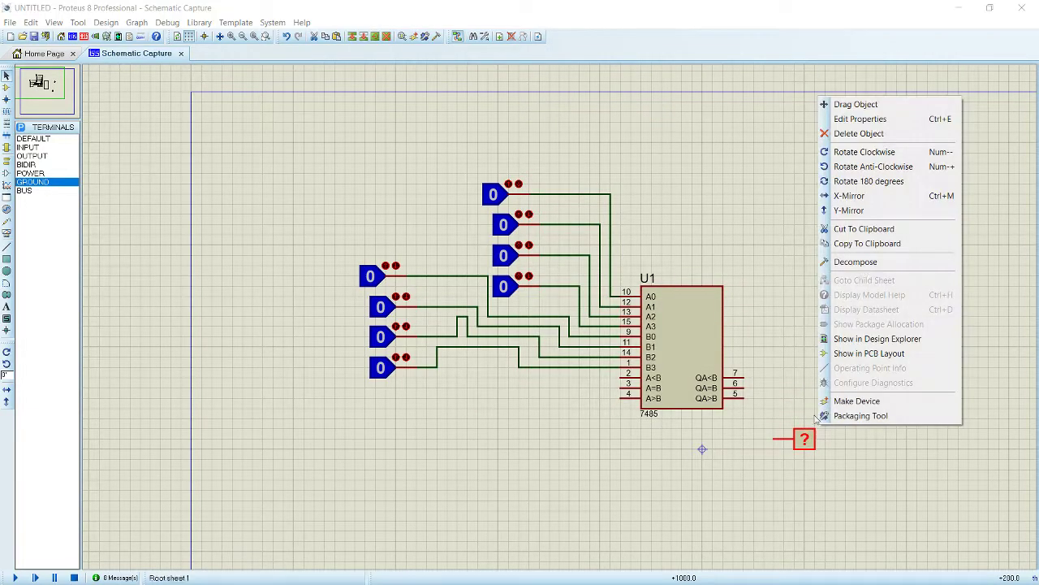
left_click(861, 133)
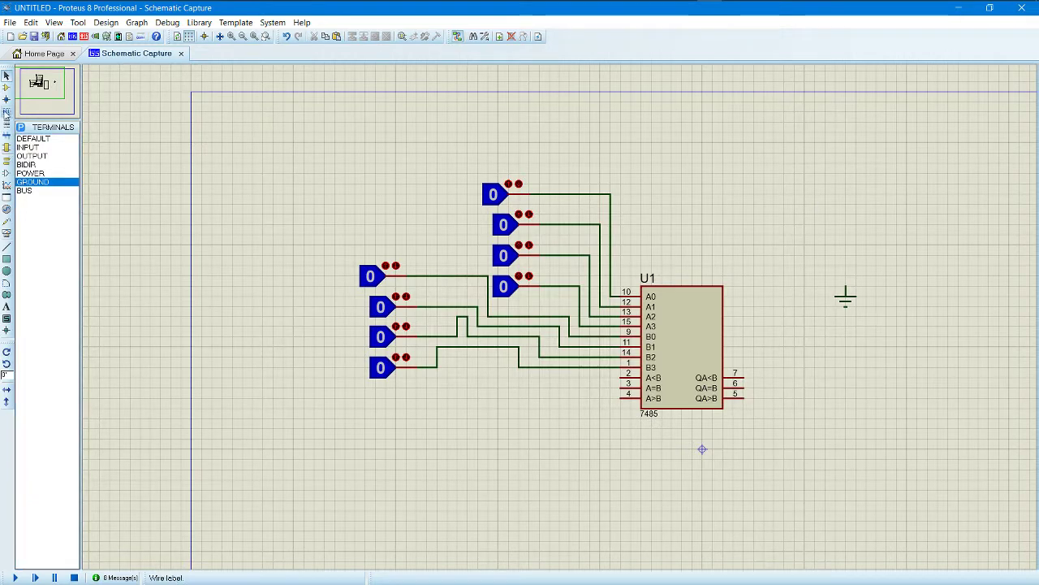
Place three LOGICPROBE (BIG) components in a vertical column below the 7485.
left_click(7, 87)
left_click(56, 156)
left_click(48, 147)
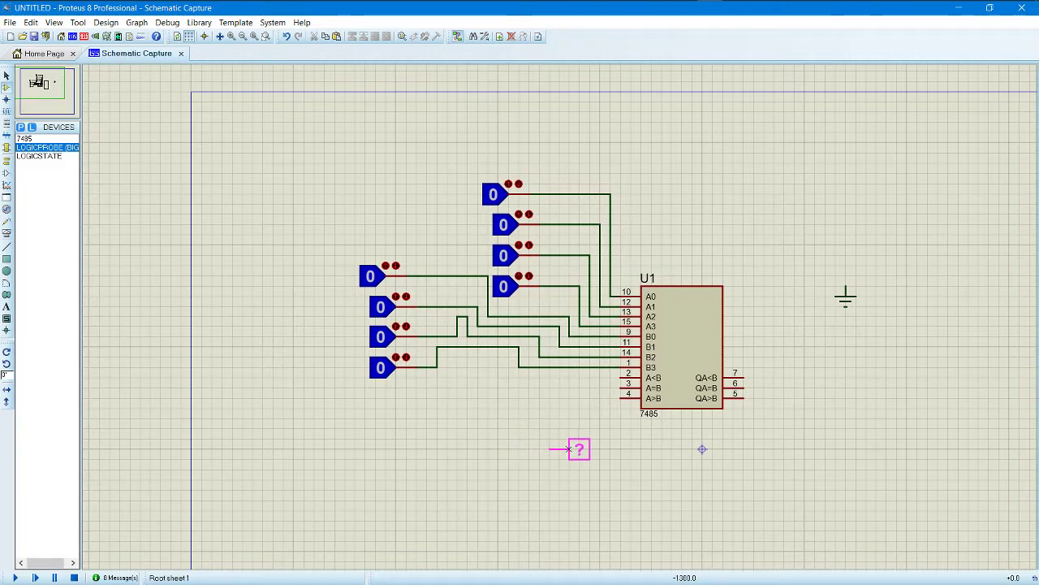
left_click(579, 449)
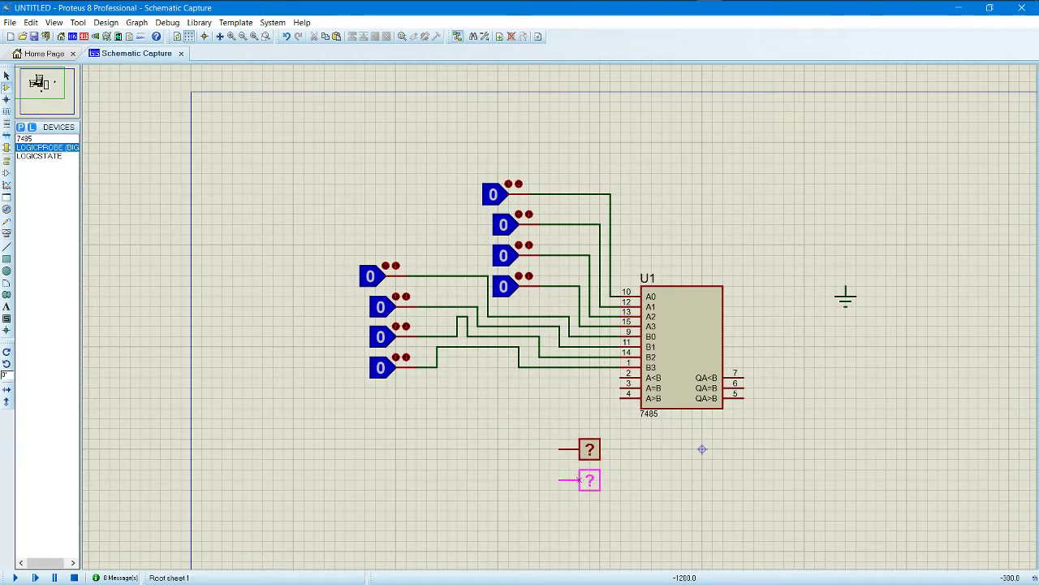
left_click(579, 480)
left_click(579, 510)
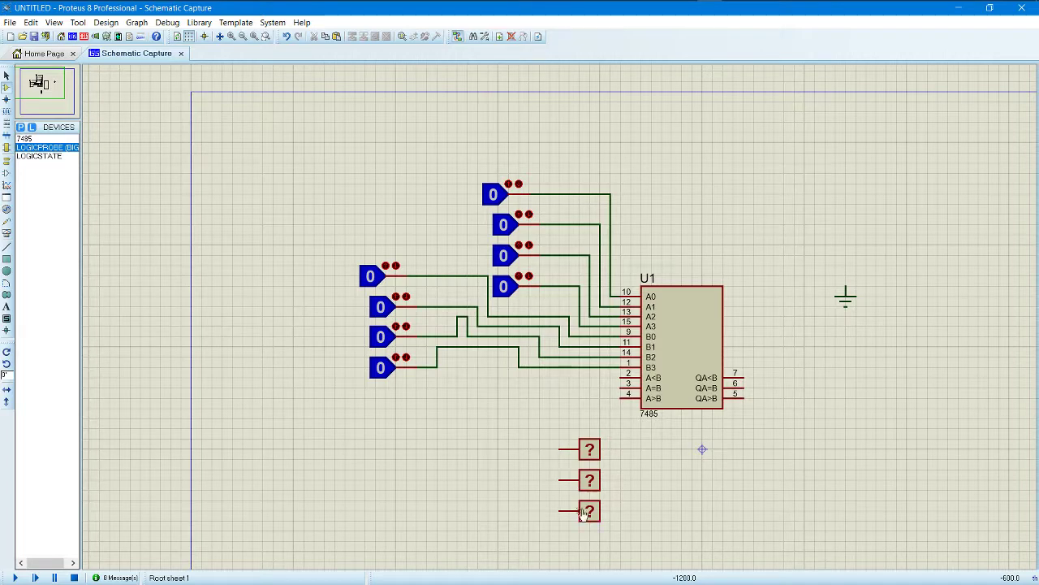
Wire the three logic probes from top to bottom to the 7485's A<B, A=B and A>B pins.
left_click(558, 448)
left_click(614, 377)
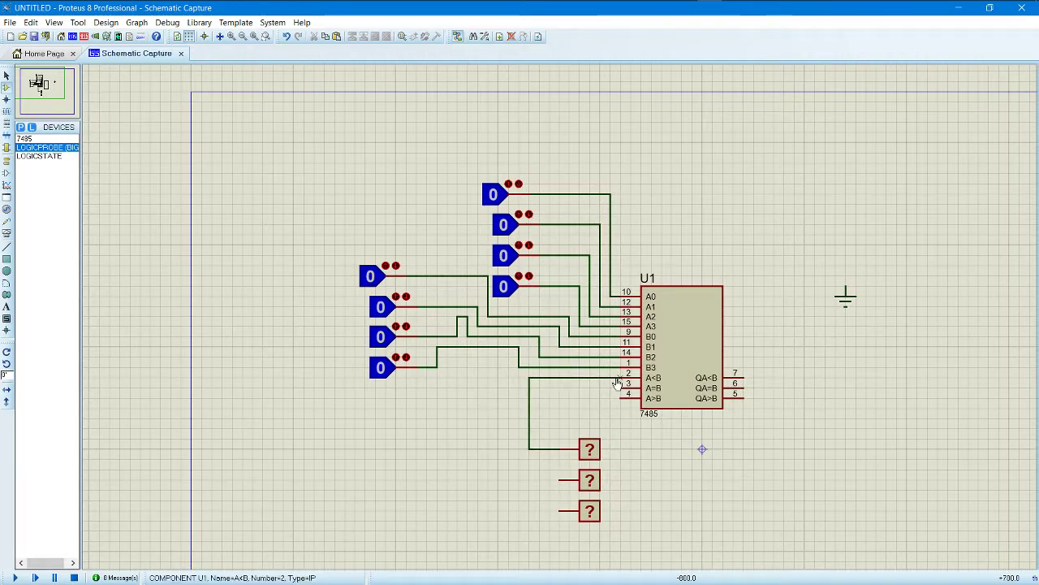
left_click(559, 479)
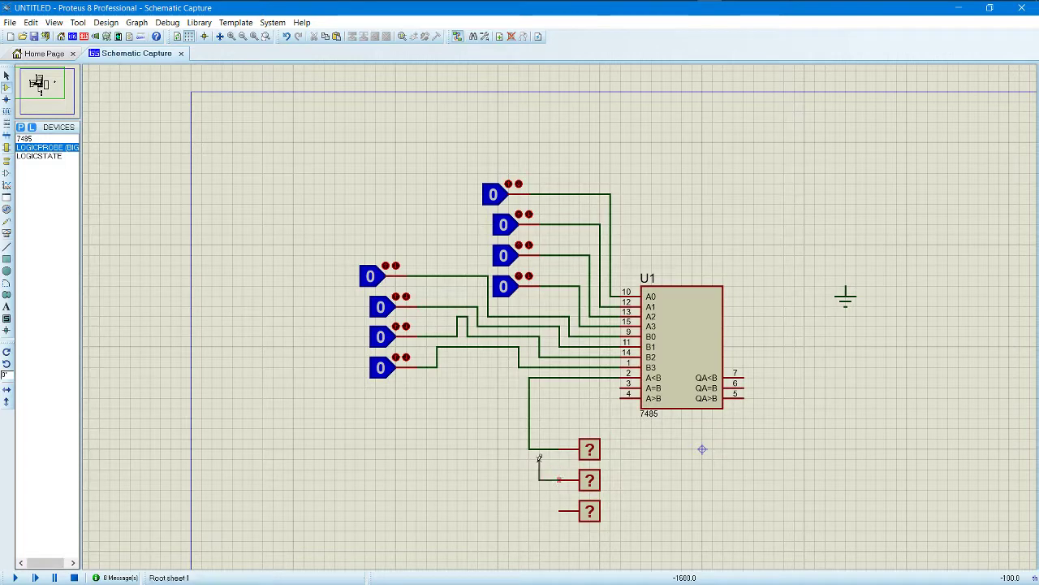
left_click(611, 388)
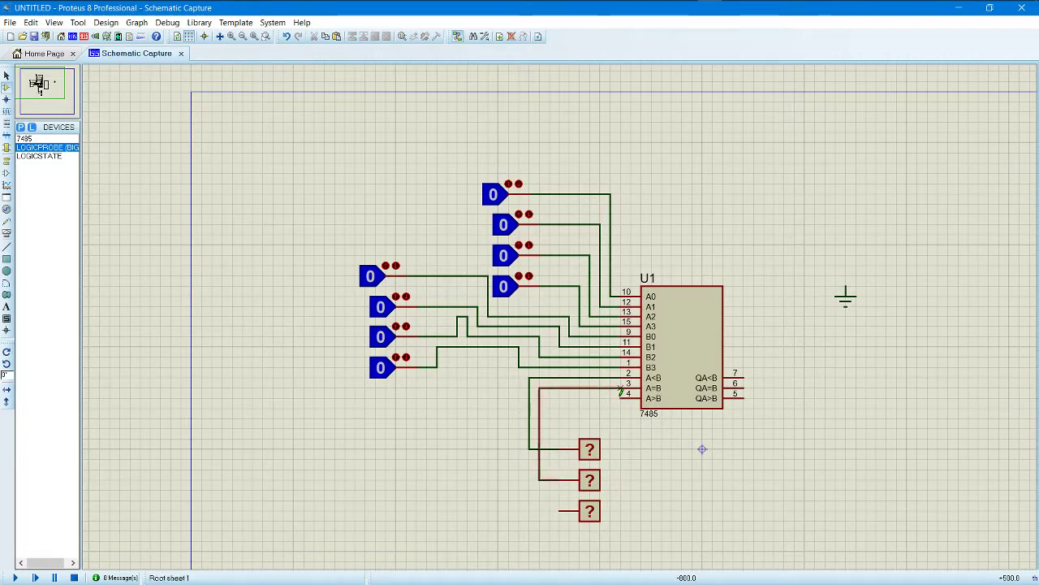
left_click(558, 509)
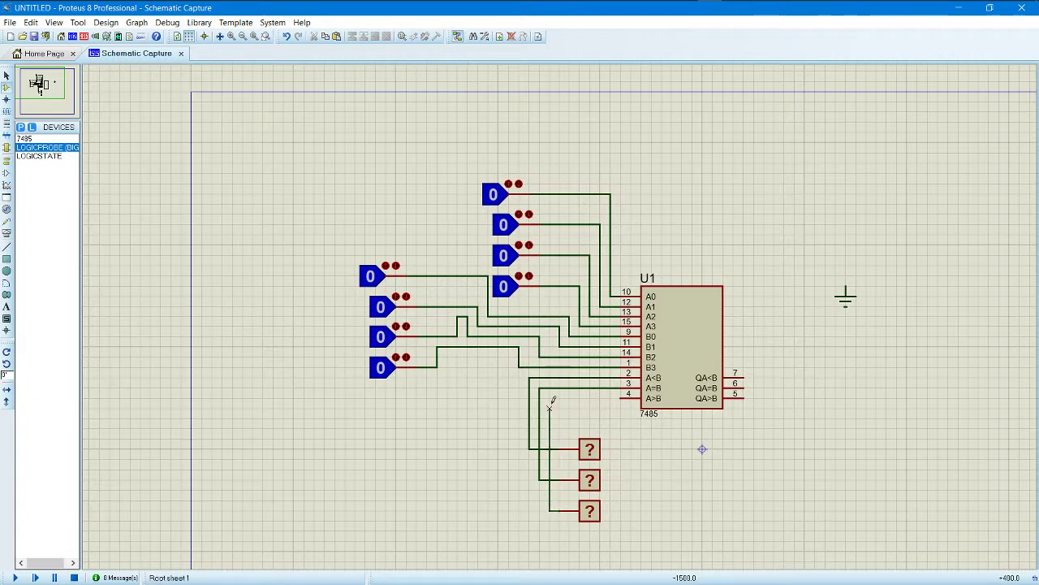
left_click(624, 398)
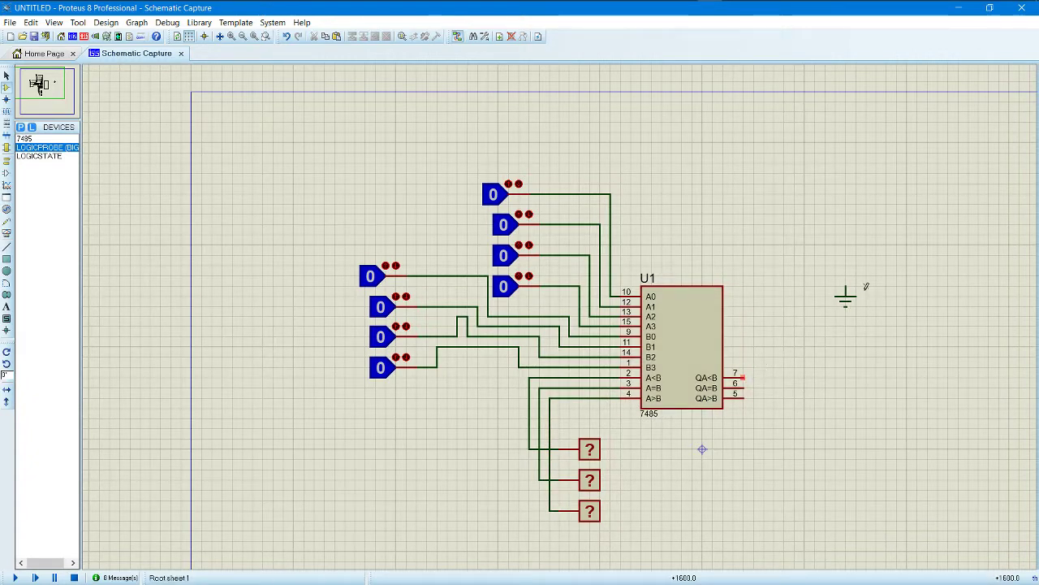
Move the ground terminal down beside the 7485's outputs and wire QA<B, QA=B and QA>B to it.
left_click(836, 406)
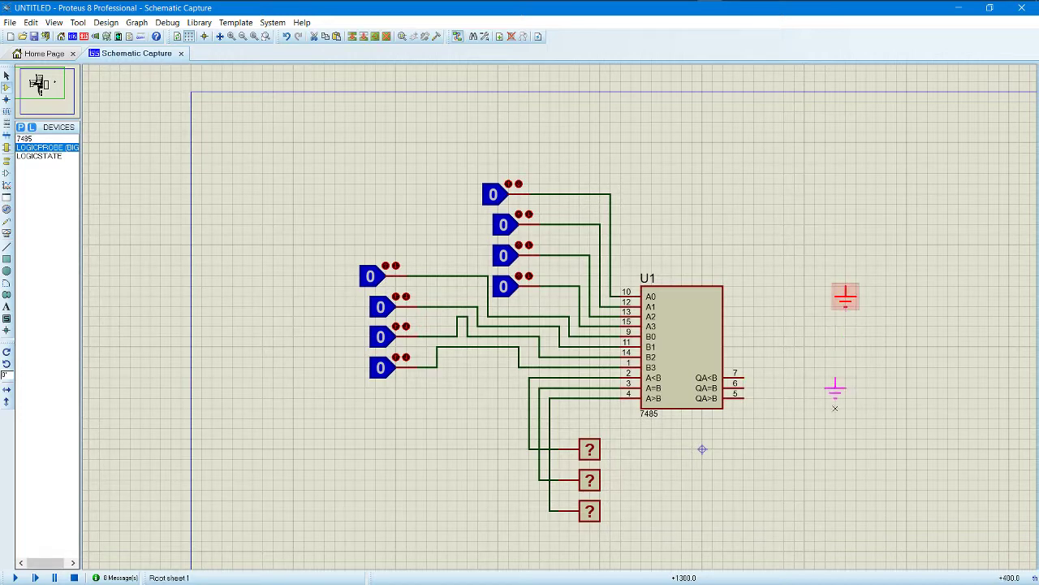
left_click(825, 421)
left_click(745, 377)
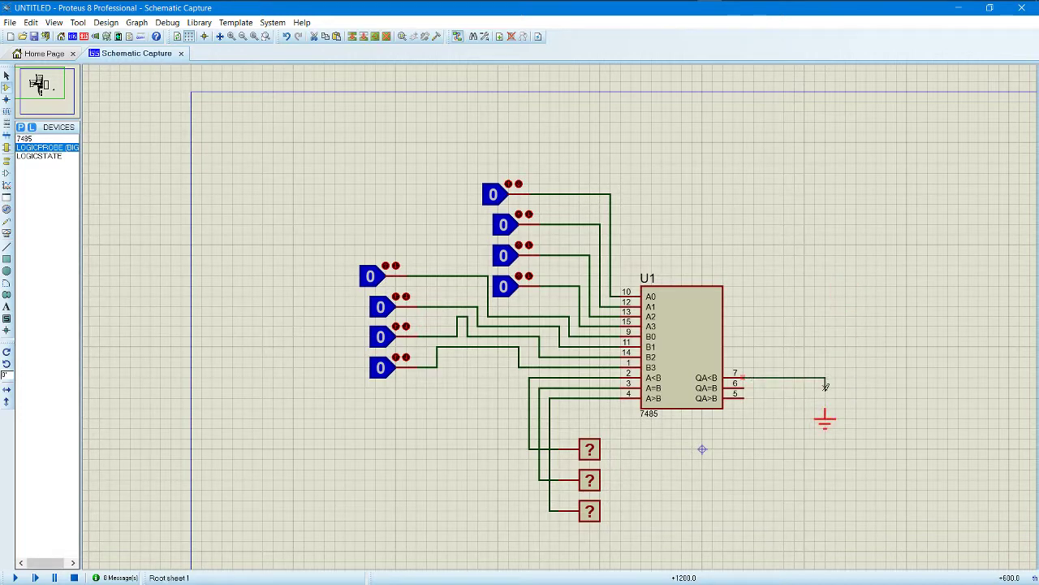
left_click(825, 407)
left_click(744, 388)
left_click(825, 387)
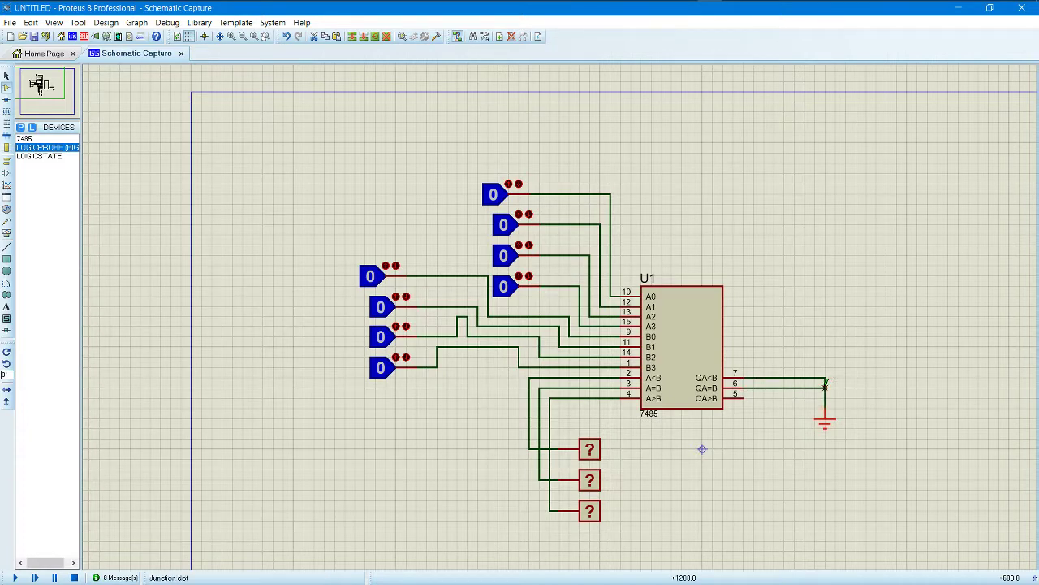
left_click(746, 398)
left_click(825, 398)
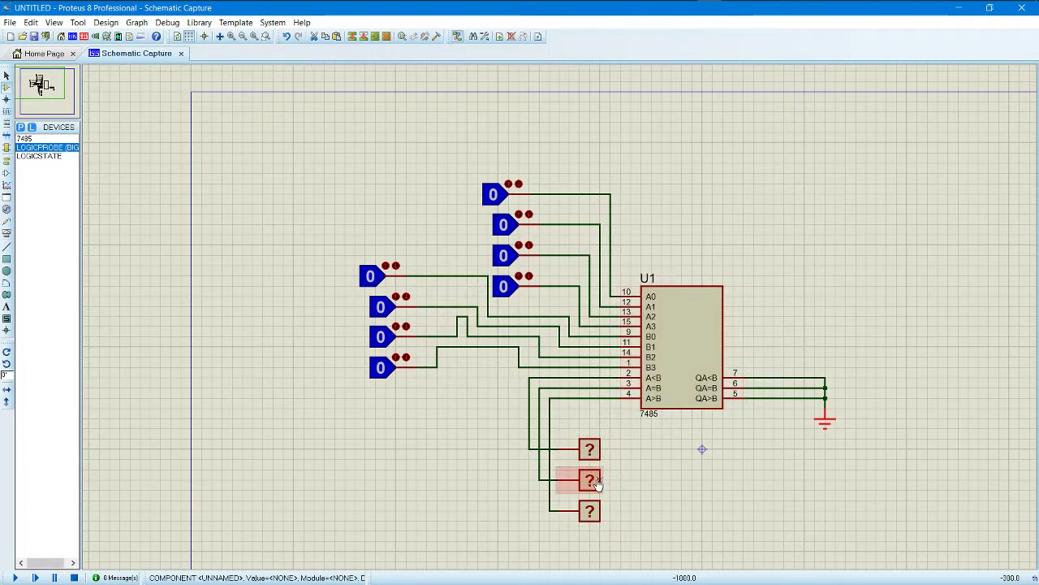
Run the simulation, stop it and run it again to check the logic probes.
left_click(16, 578)
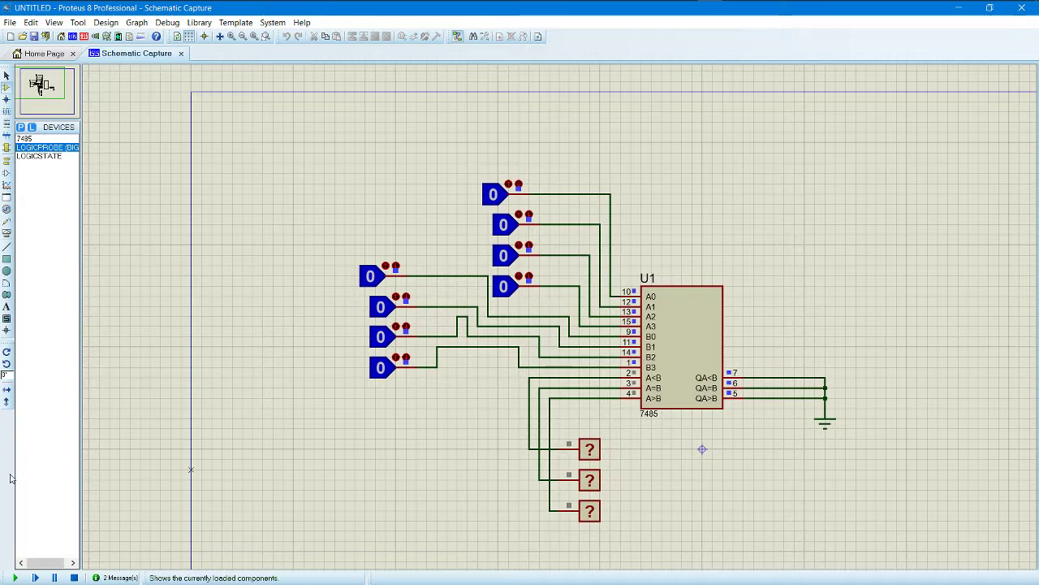
left_click(74, 578)
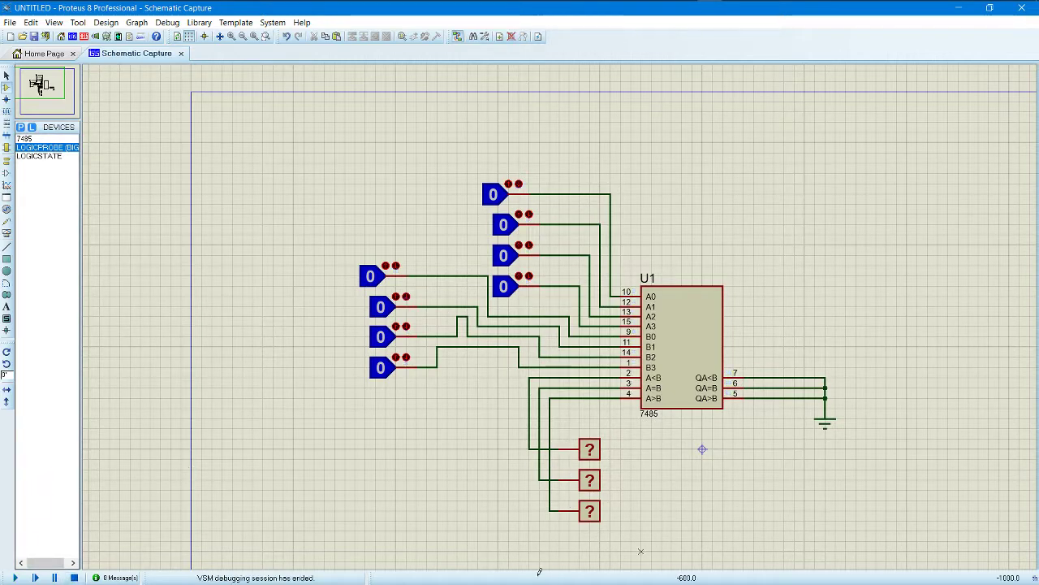
left_click(15, 577)
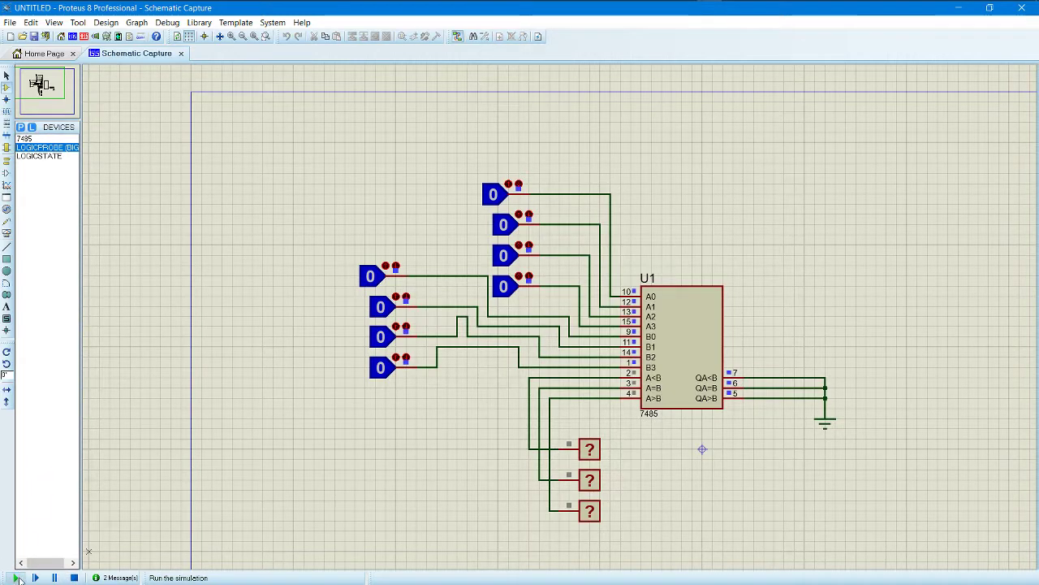
Delete the wire between QA>B and ground, along with the stray logic probe placed over it.
left_click(804, 400)
right_click(819, 398)
left_click(853, 428)
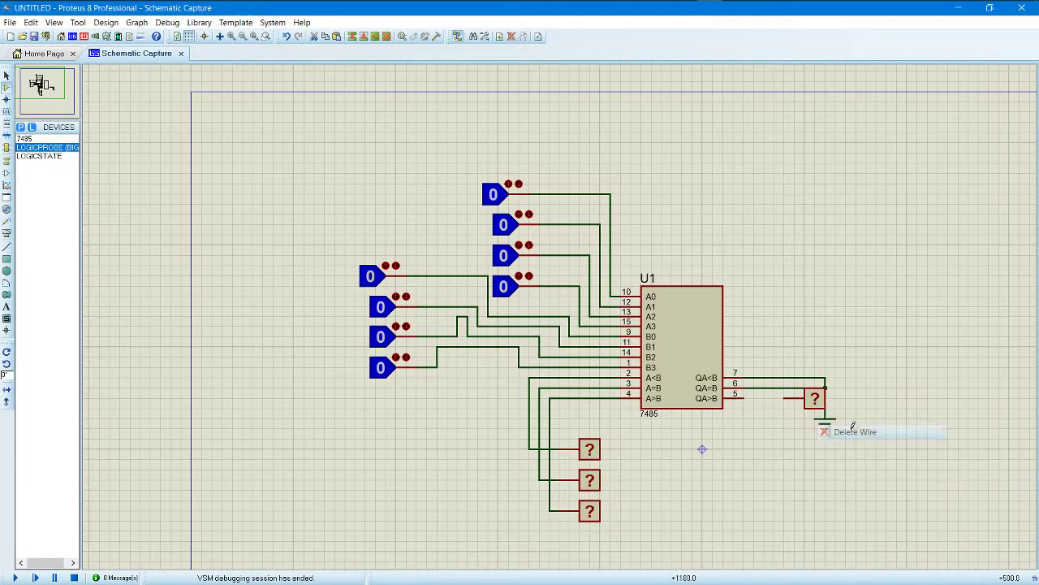
right_click(823, 397)
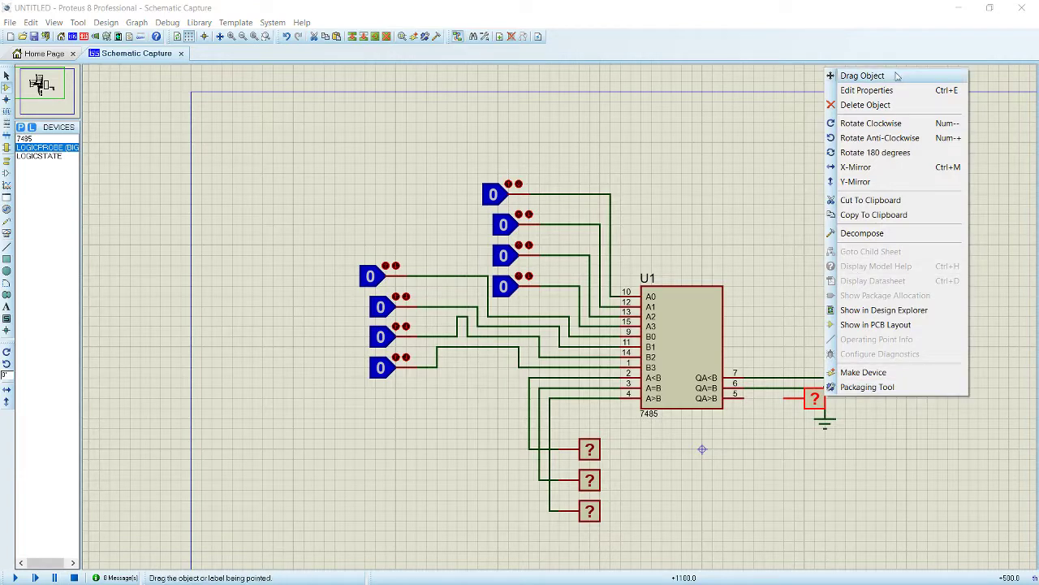
left_click(890, 105)
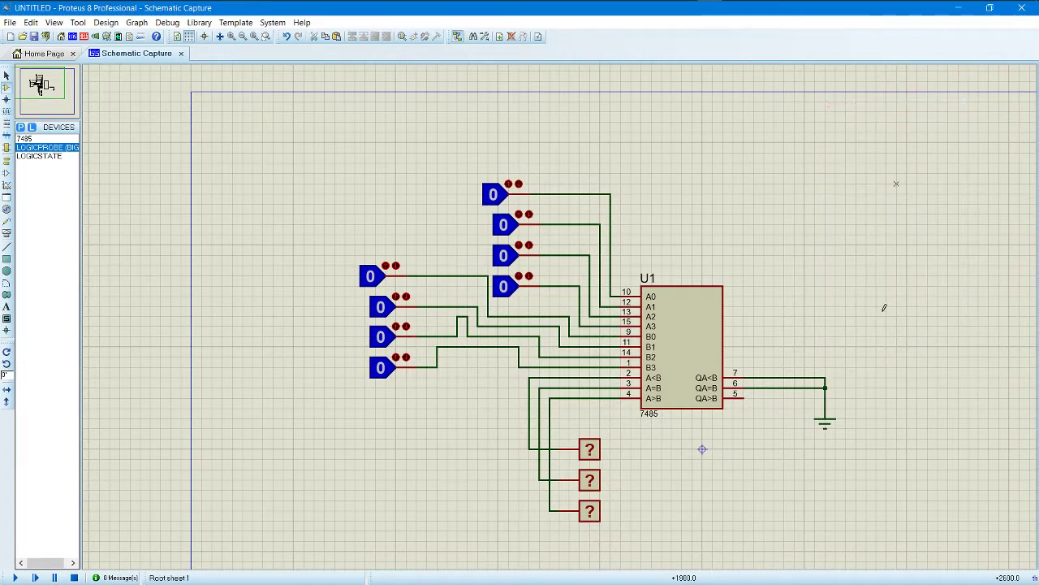
Delete the wires connecting the 7485's QA=B and QA<B pins to ground.
right_click(809, 387)
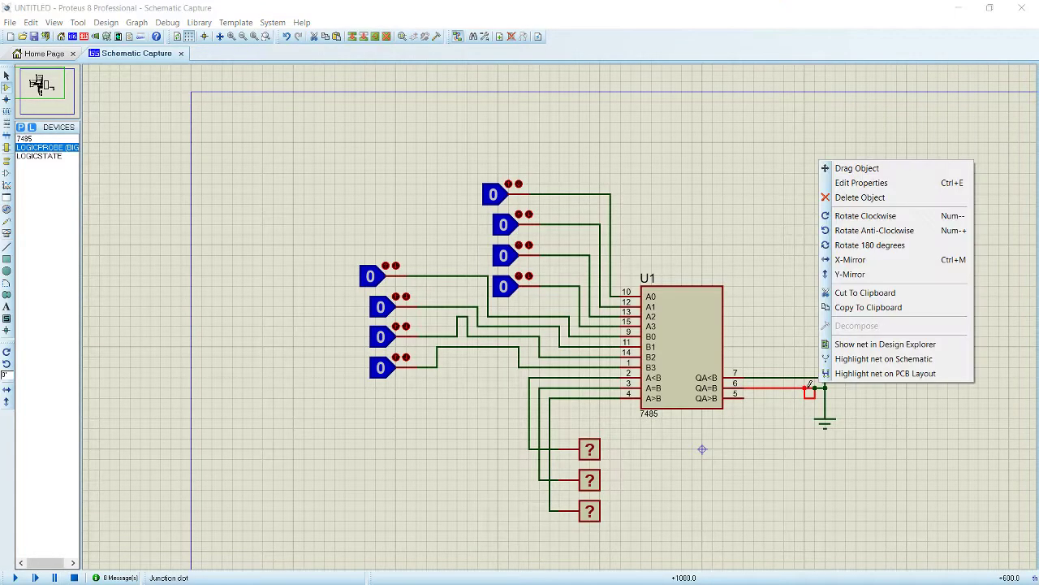
left_click(903, 199)
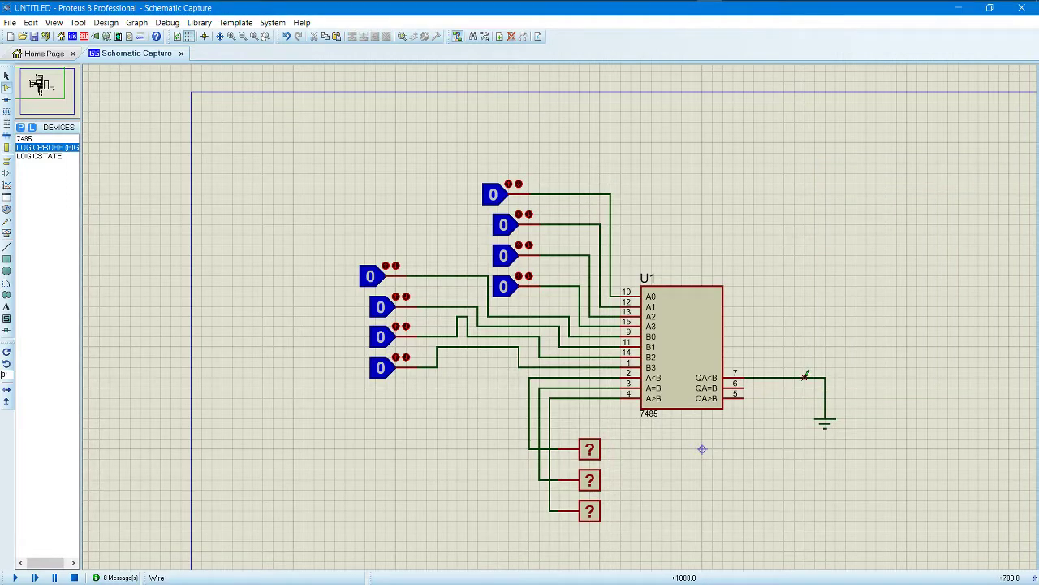
right_click(805, 376)
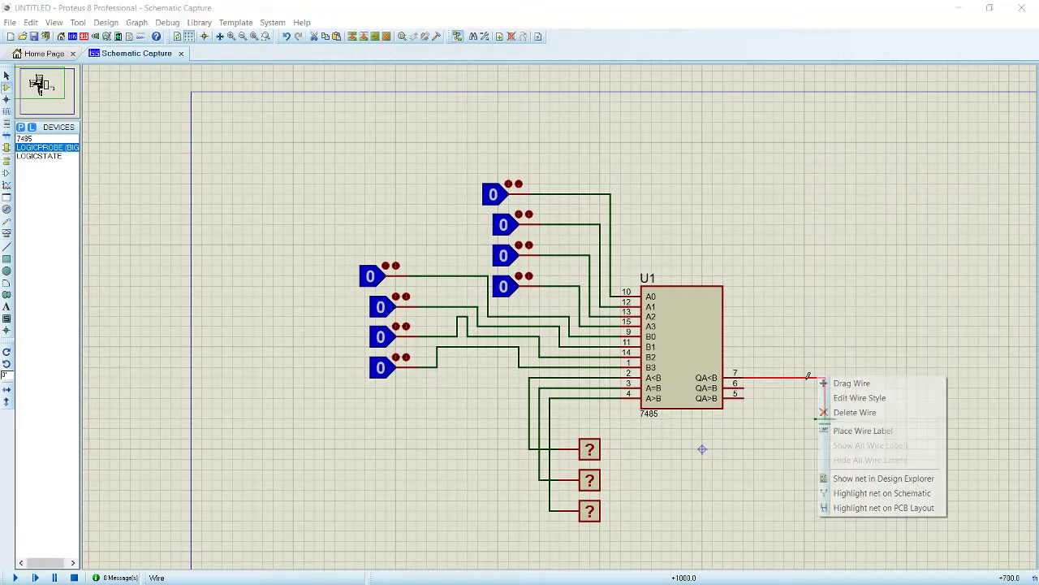
left_click(856, 411)
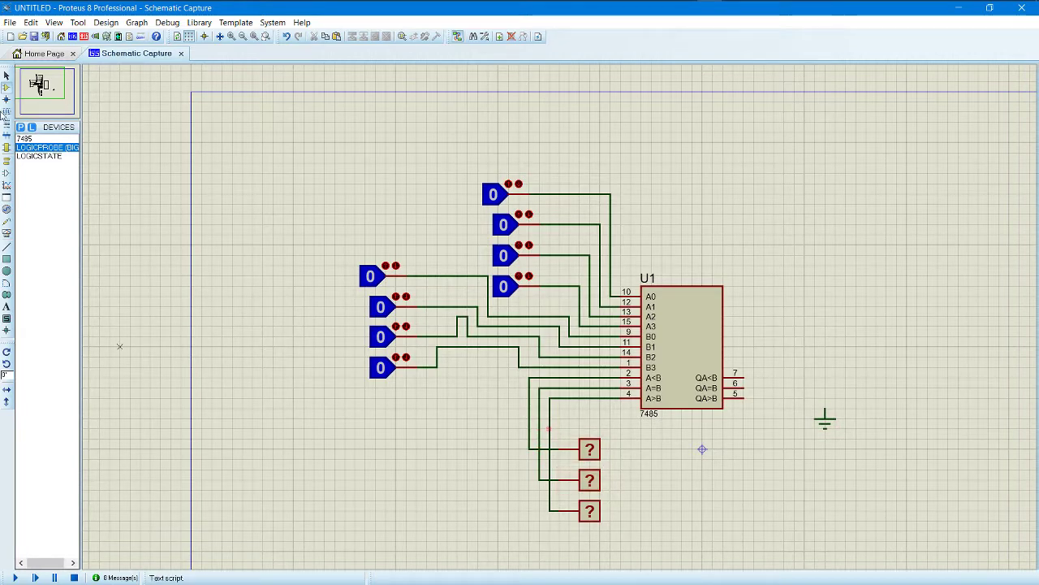
Delete the three wires connecting the 7485's A<B, A=B and A>B inputs to the logic probes.
left_click(561, 398)
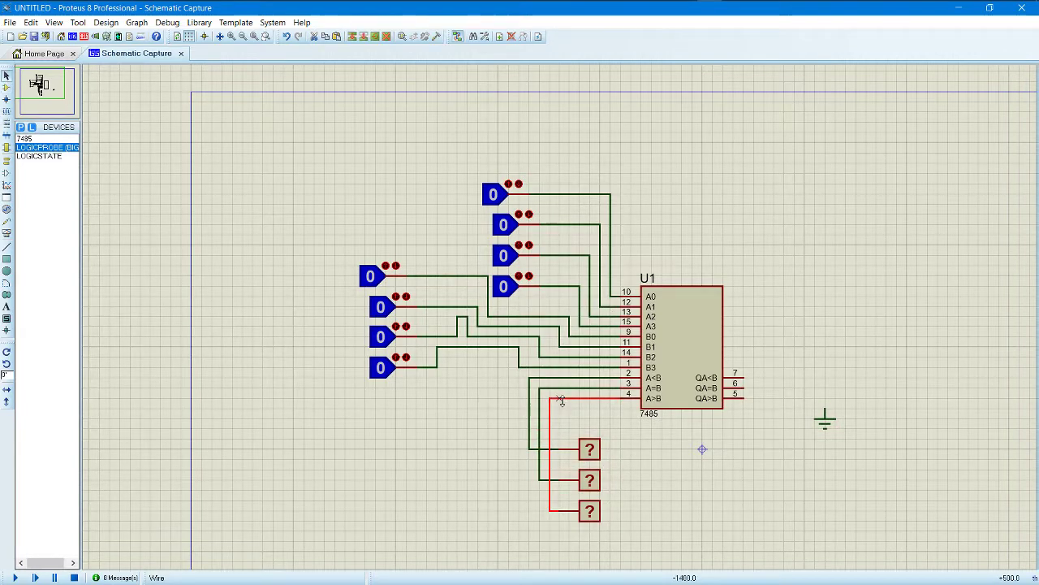
right_click(561, 399)
right_click(561, 398)
right_click(541, 393)
right_click(541, 393)
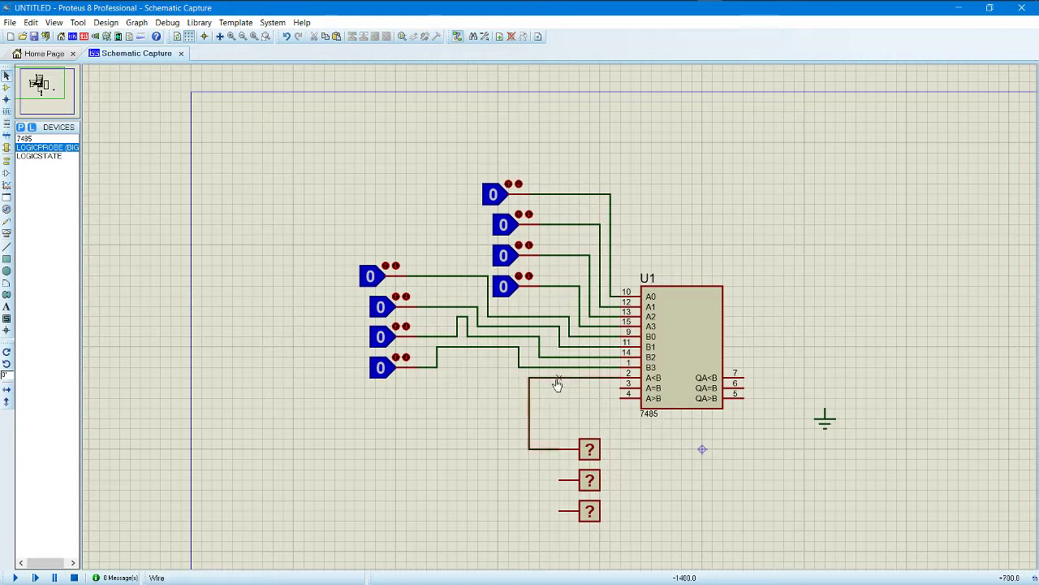
right_click(557, 378)
right_click(557, 379)
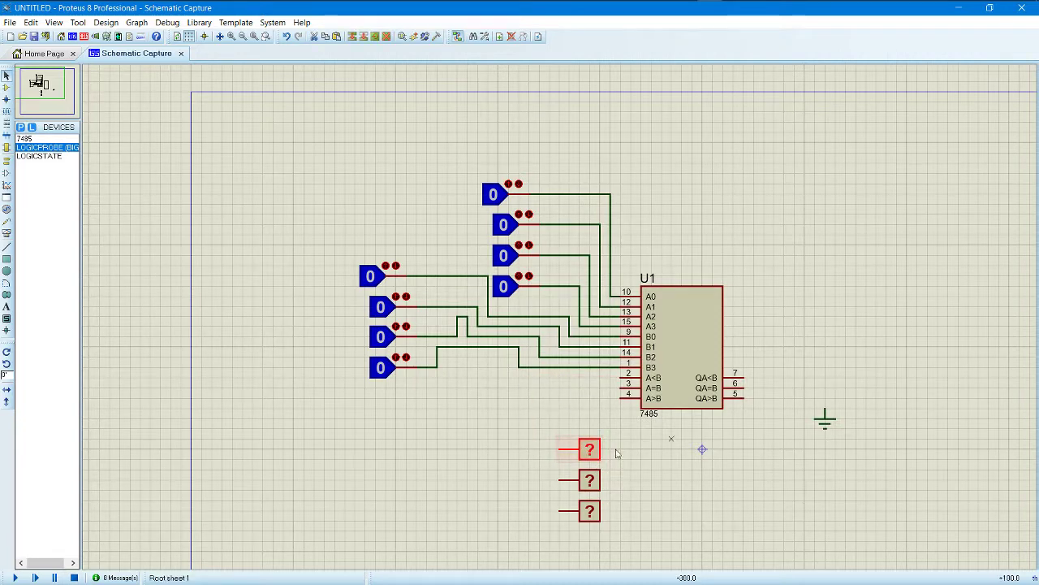
Move the three logic probes beside the 7485's output pins and the ground terminal below its A>B input.
left_click_drag(590, 449, 836, 347)
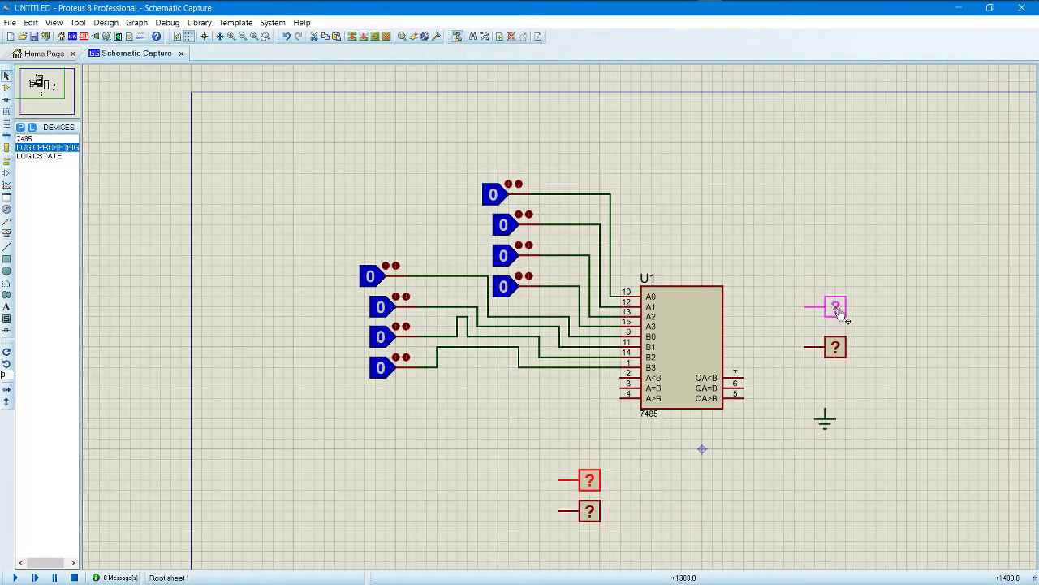
left_click_drag(841, 315, 840, 314)
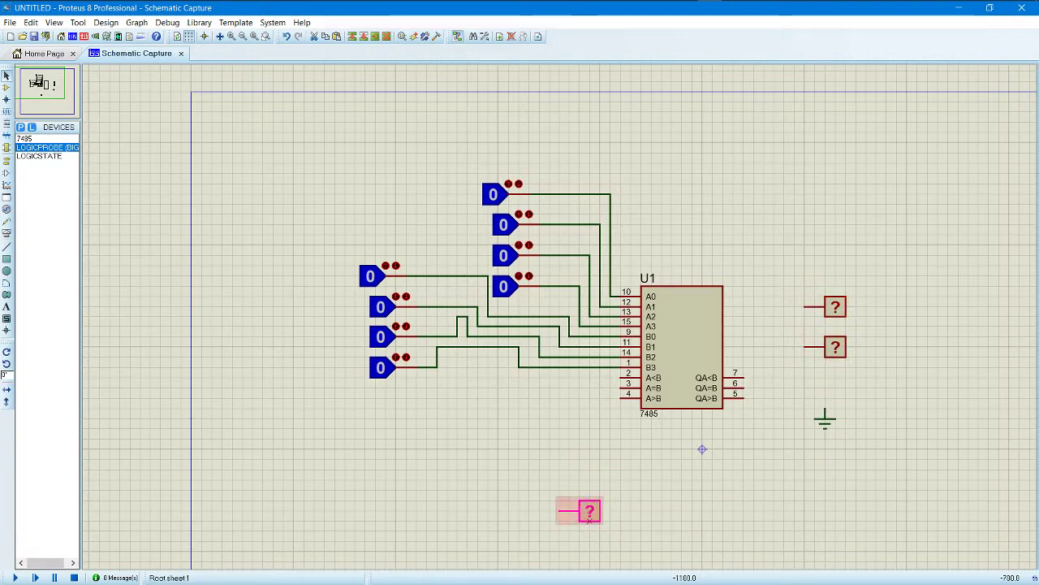
left_click_drag(590, 519, 837, 383)
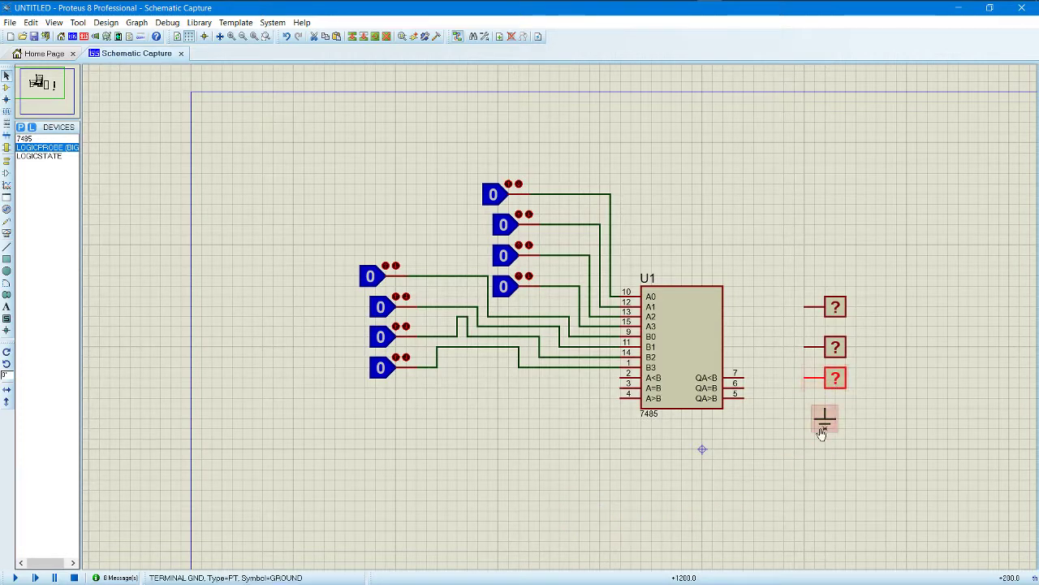
left_click(822, 433)
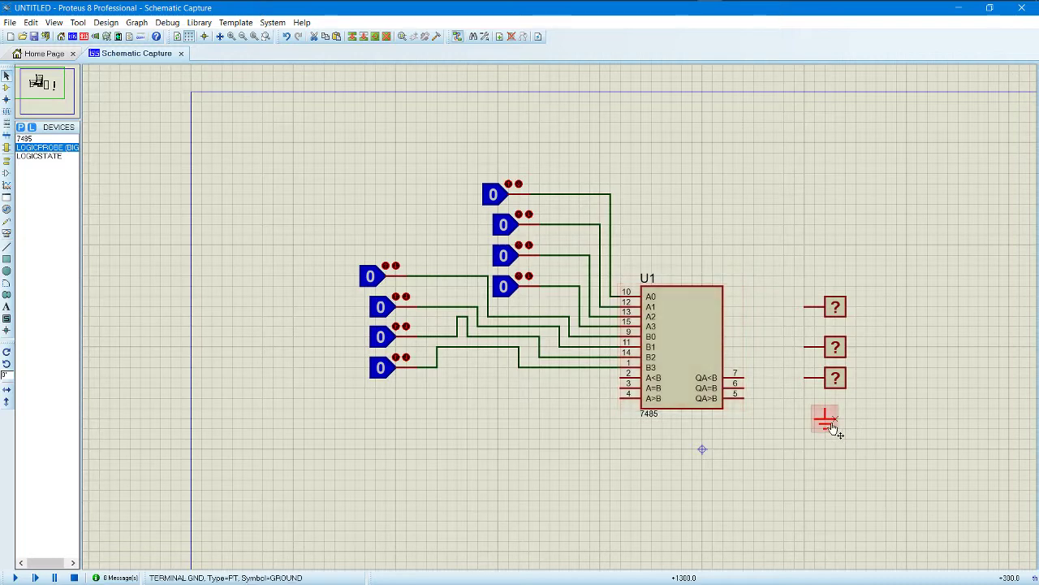
left_click_drag(833, 428, 586, 456)
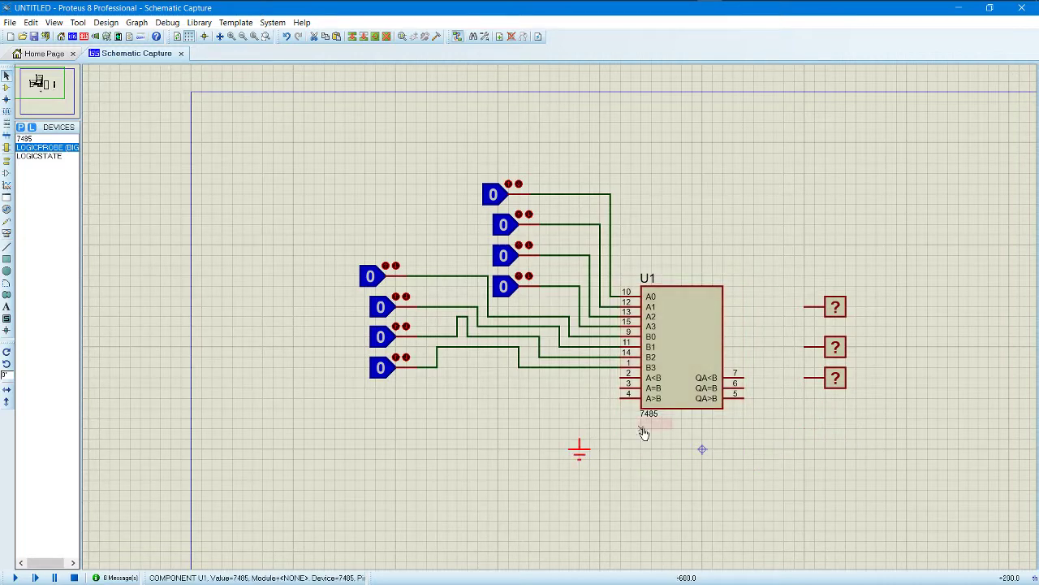
Wire QA<B to the upper logic probe, QA=B to the middle one and QA>B to the lower one.
left_click(742, 378)
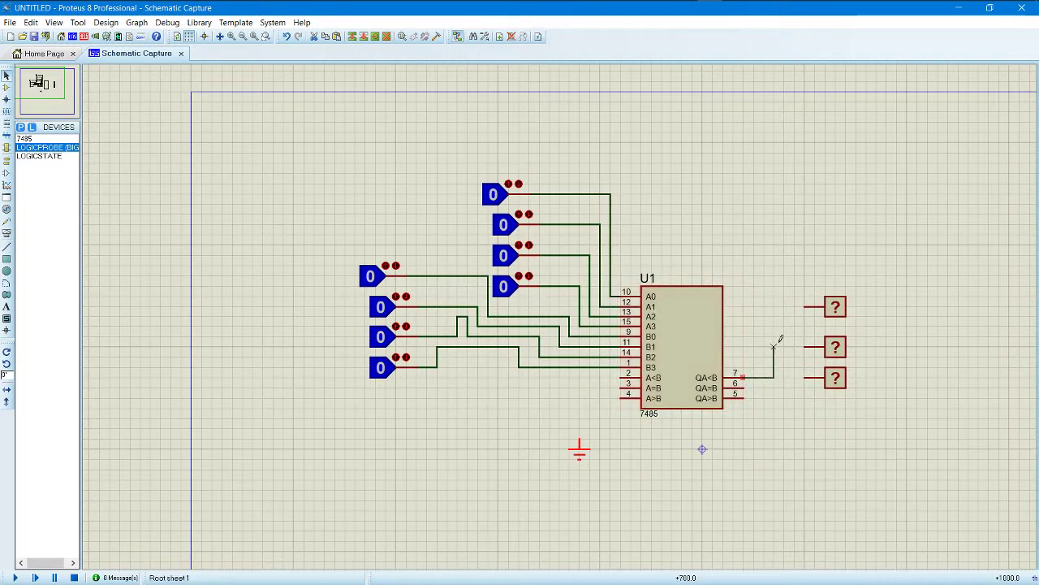
left_click(804, 306)
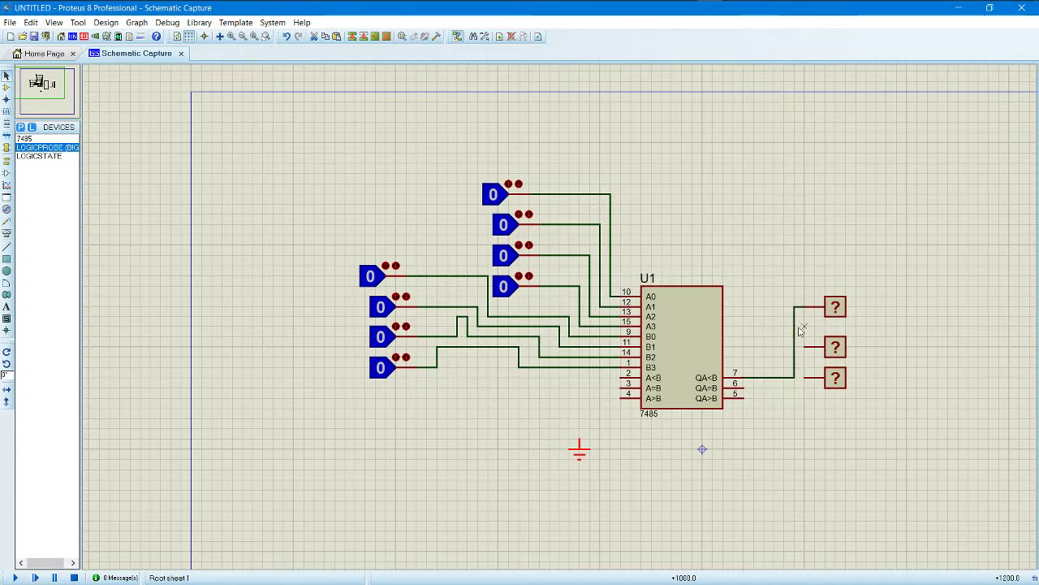
left_click(742, 387)
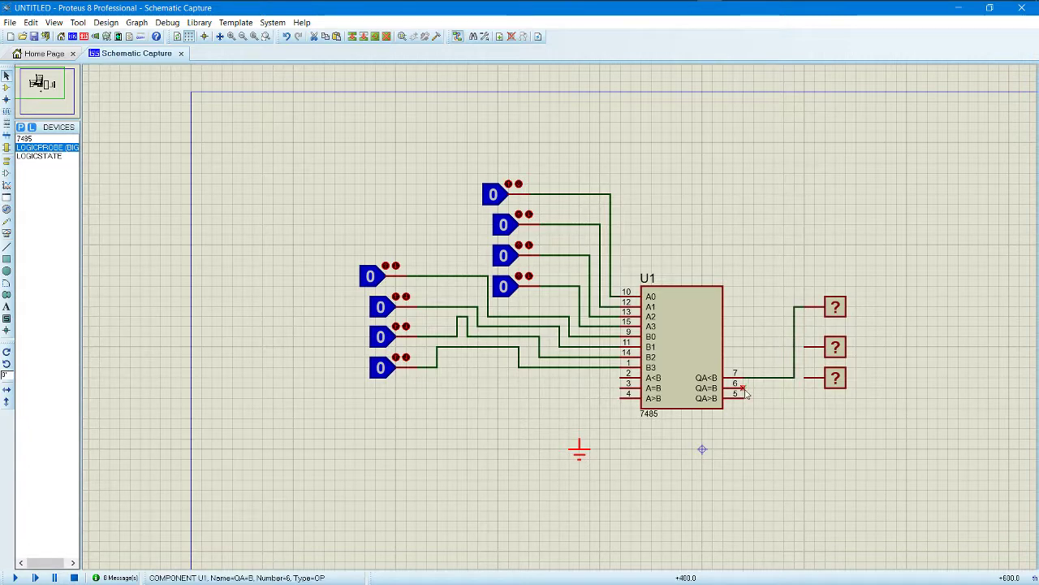
left_click(804, 347)
left_click(742, 397)
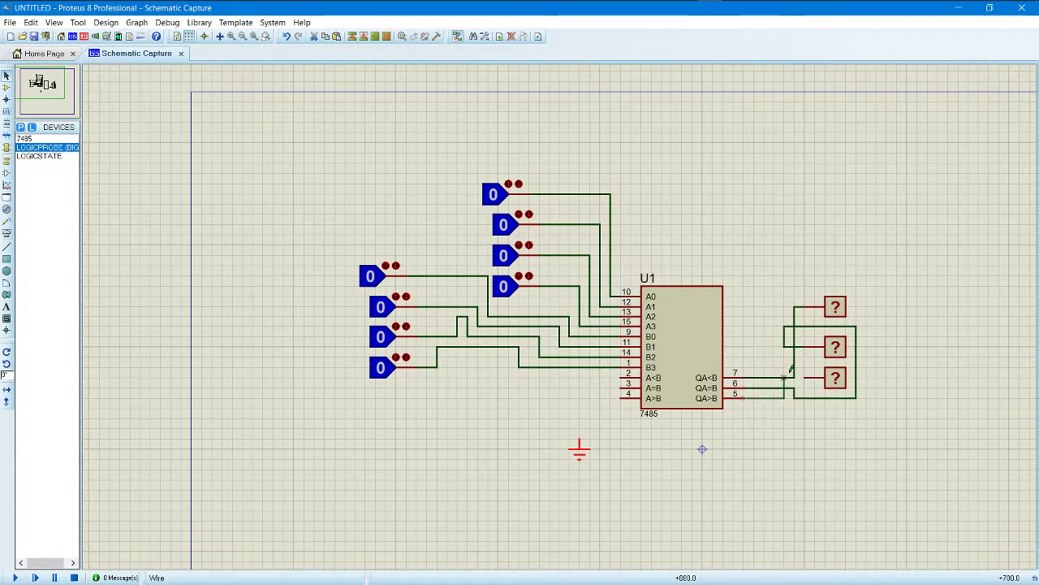
left_click(804, 399)
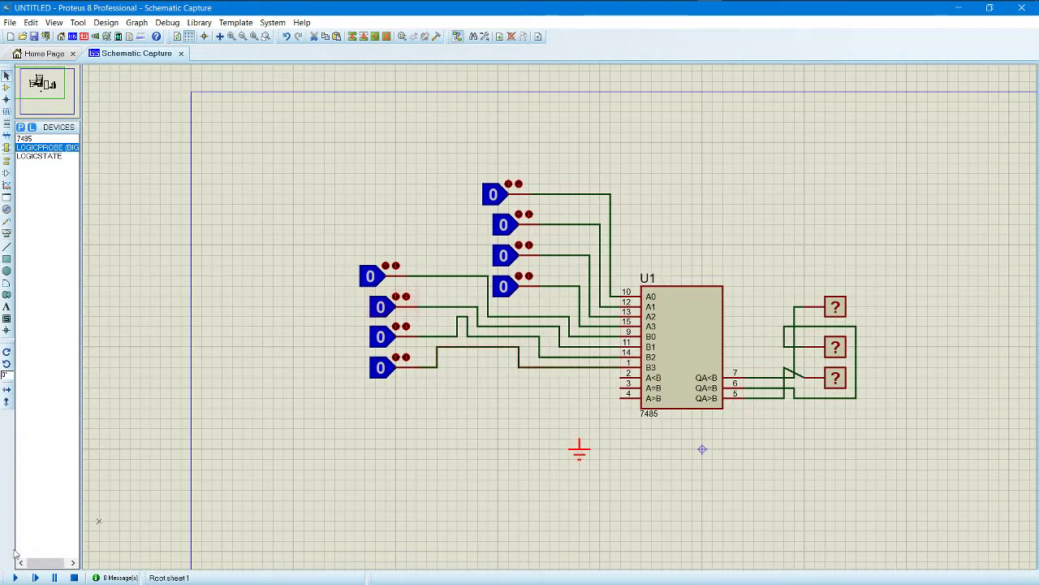
Run the simulation and test it by toggling A0 to 1 and back to 0, and B0 likewise.
left_click(15, 577)
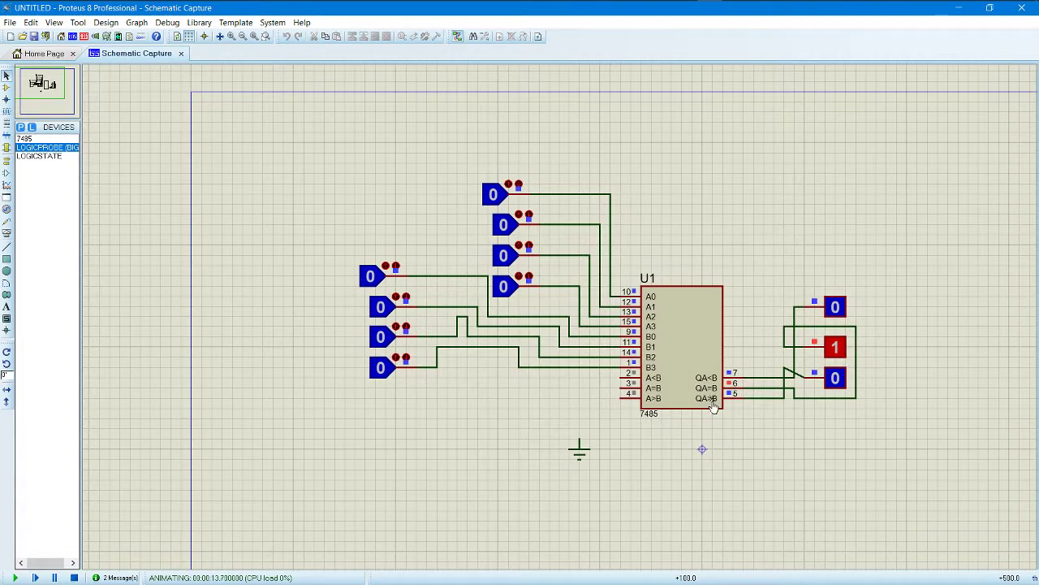
left_click(492, 195)
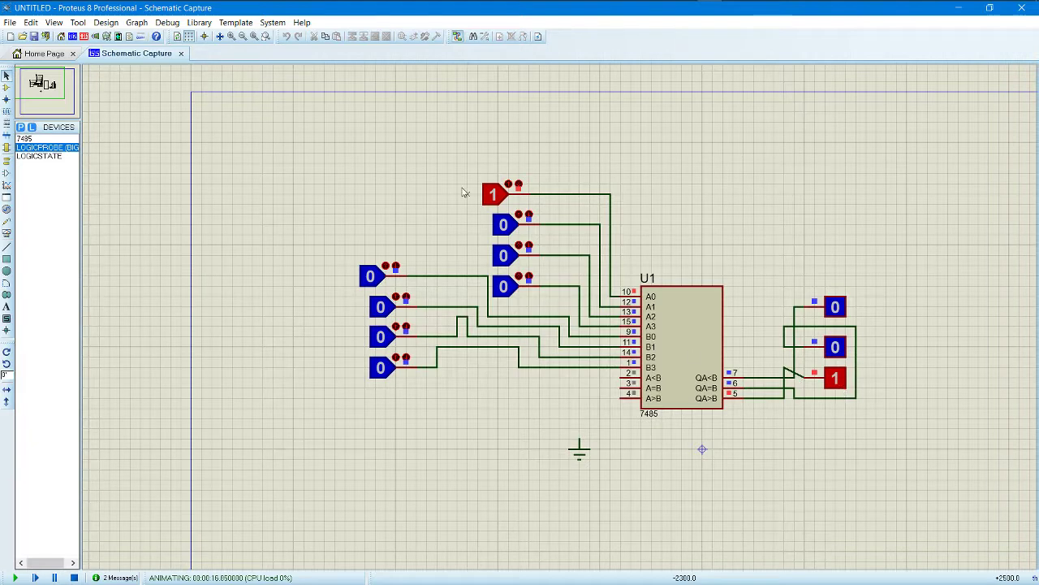
left_click(493, 195)
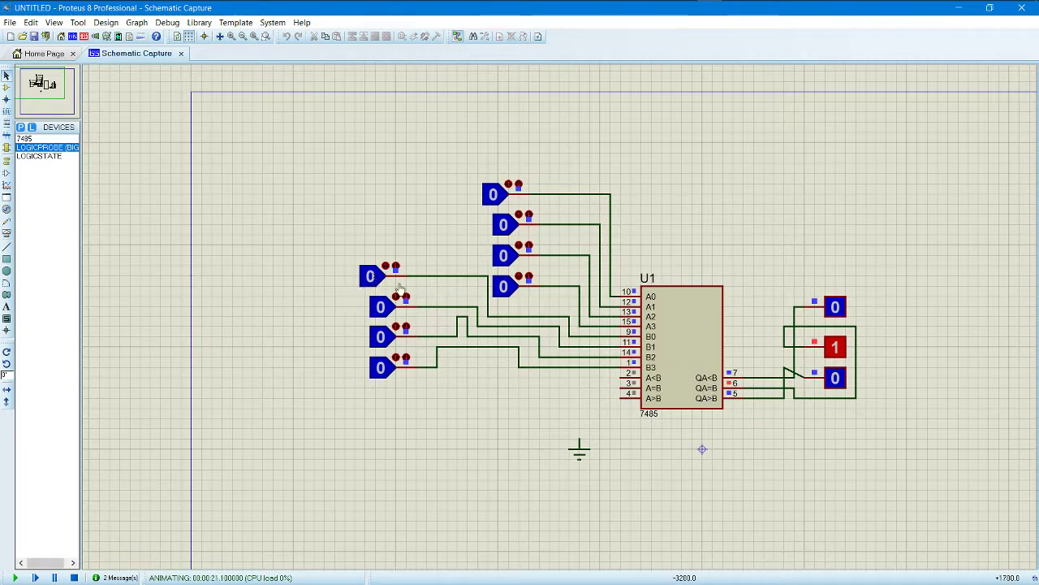
left_click(373, 277)
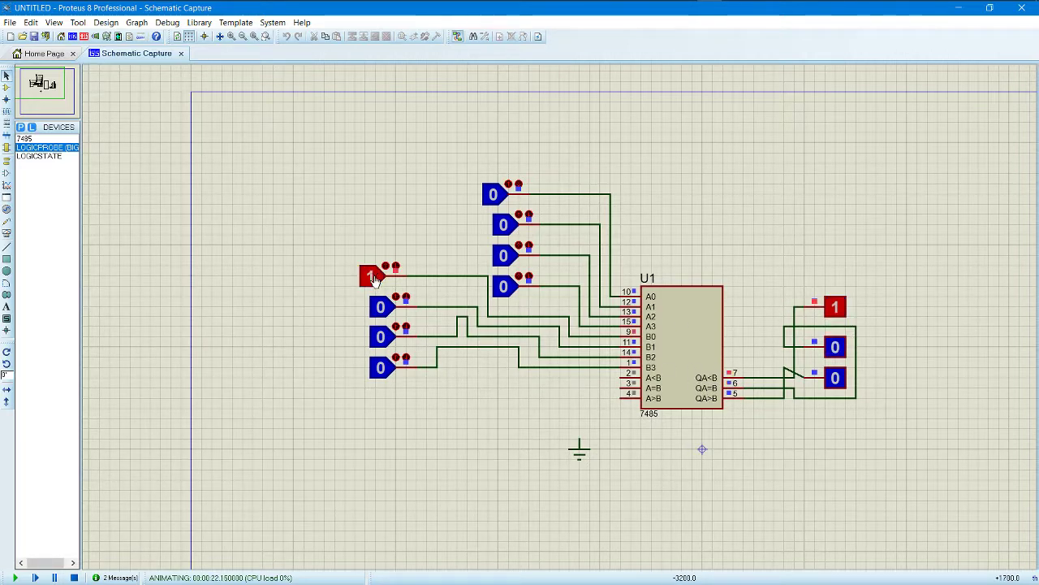
left_click(372, 278)
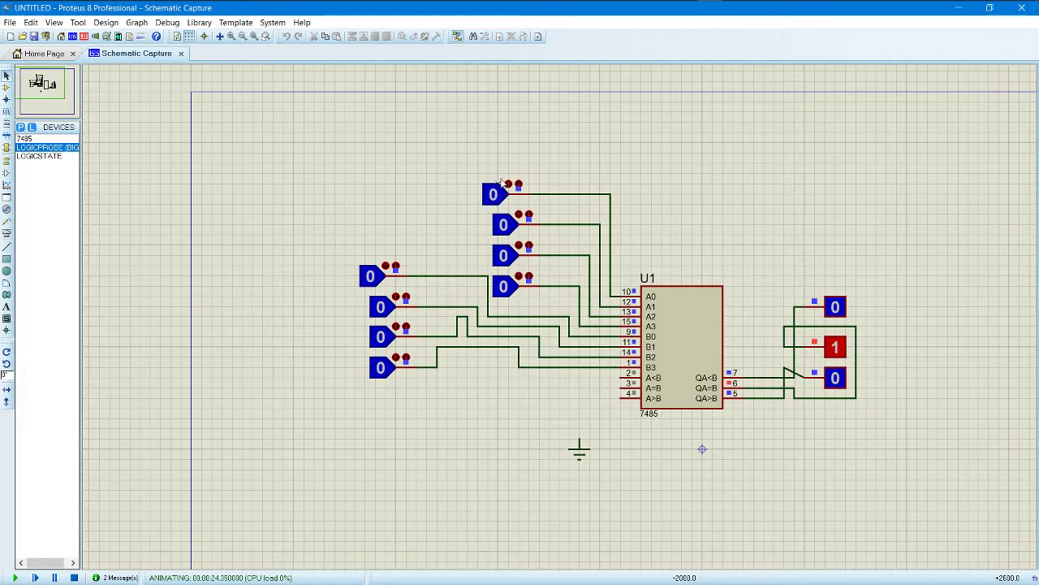
Set all four B inputs and all four A inputs to 1, check the probes and stop the simulation.
left_click(372, 276)
left_click(380, 307)
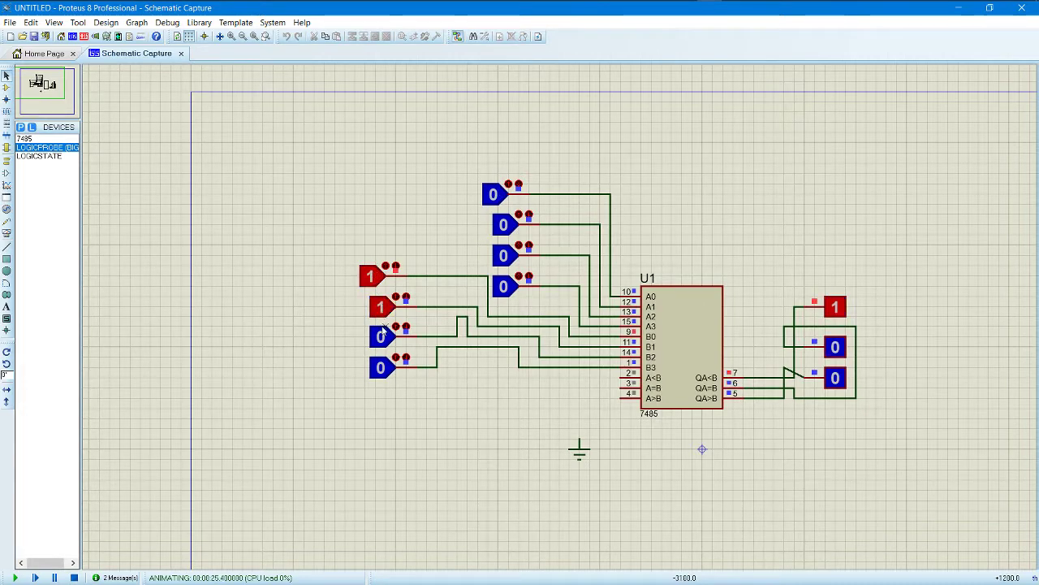
left_click(381, 336)
left_click(381, 368)
left_click(493, 194)
left_click(504, 225)
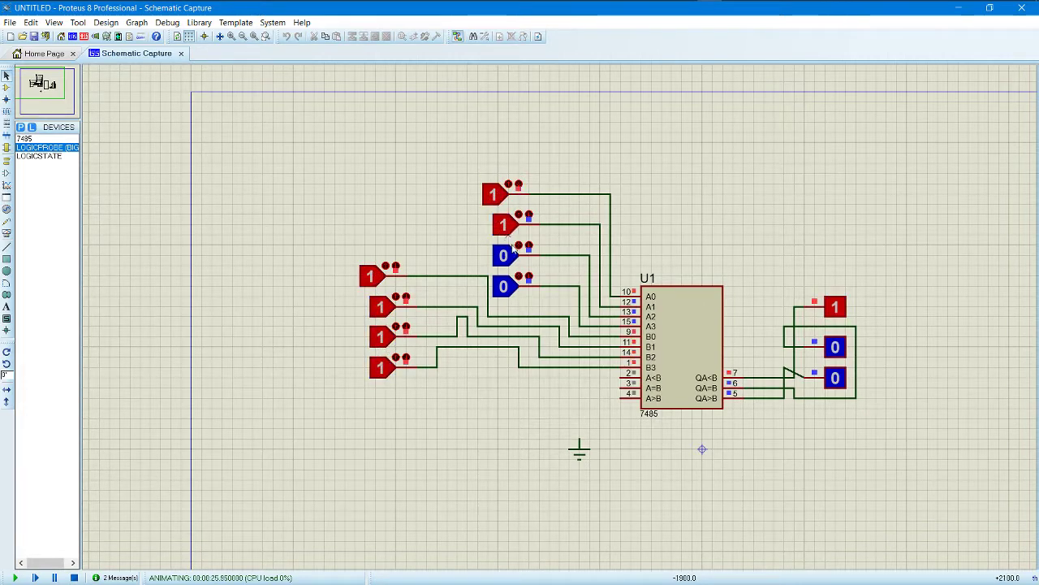
left_click(504, 256)
left_click(505, 286)
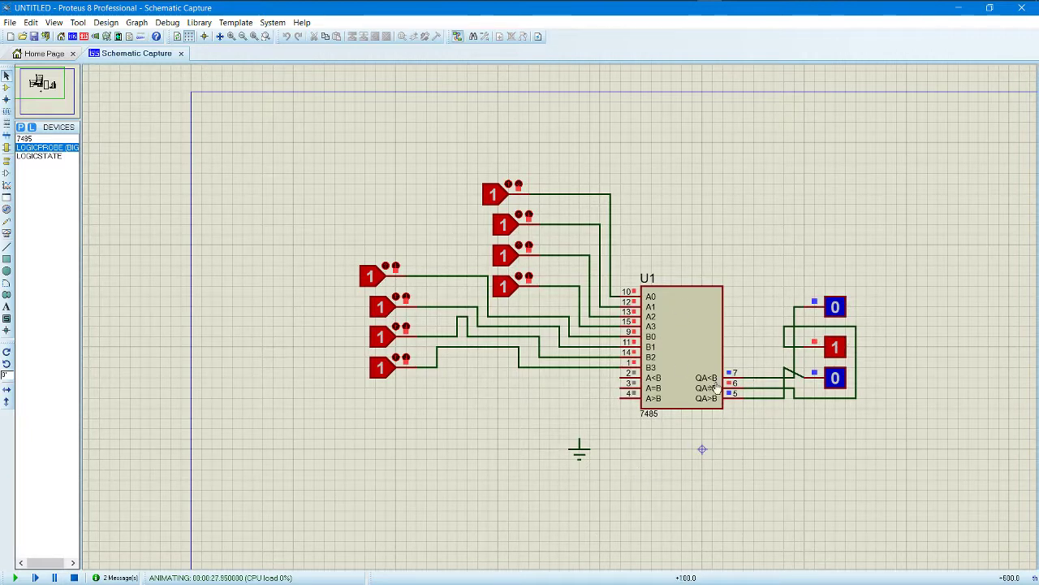
key("shift+Pause")
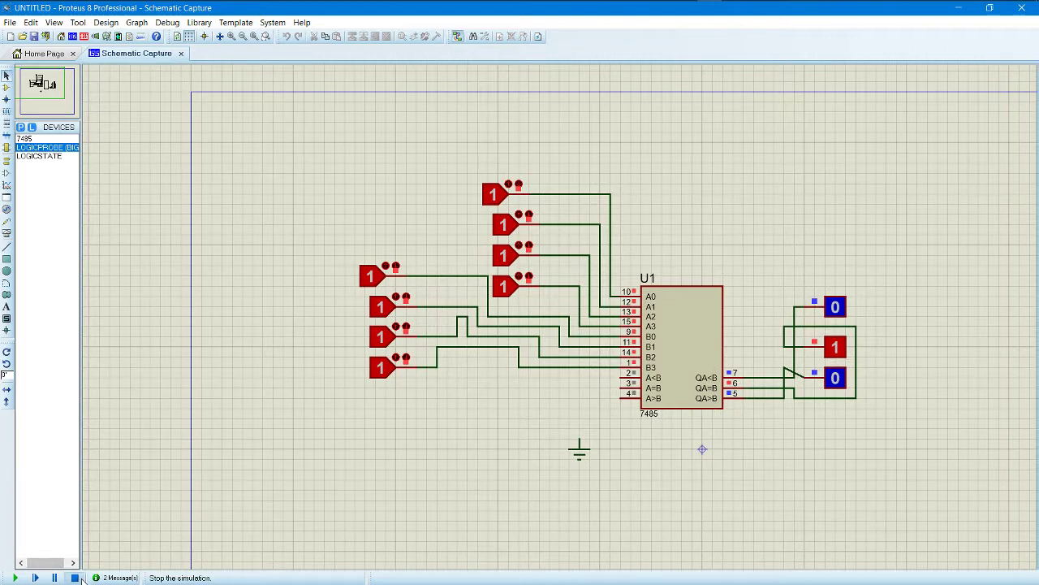
Wire the 7485's A<B, A=B and A>B inputs to the ground terminal and test the circuit with a short simulation run.
left_click(579, 439)
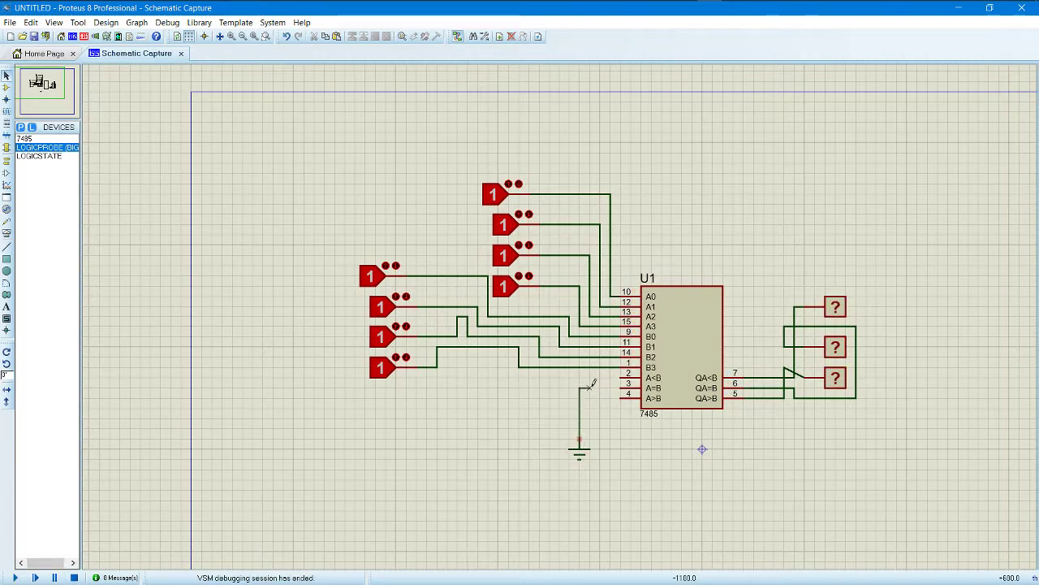
left_click(621, 378)
left_click(621, 386)
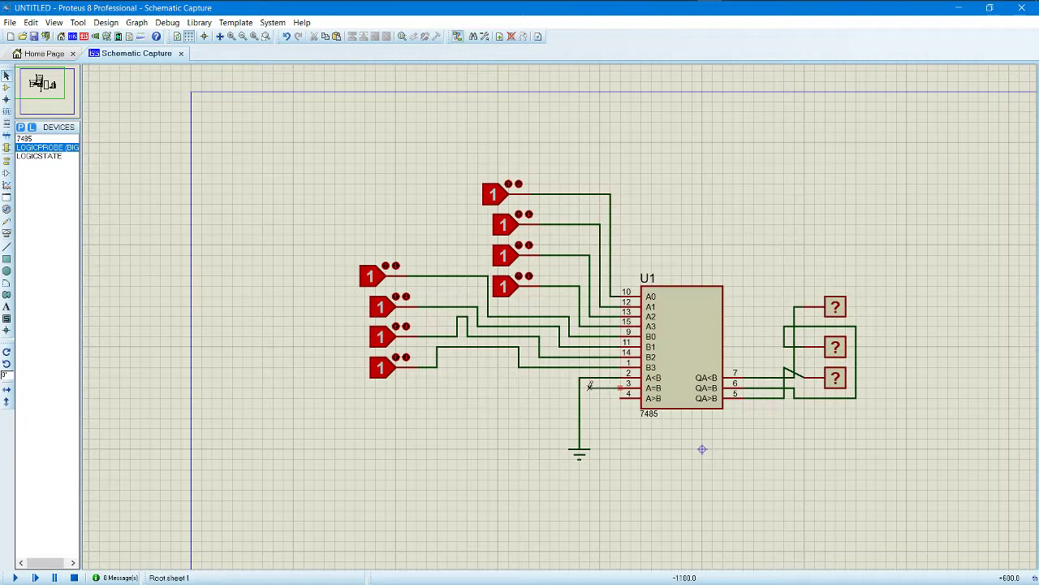
left_click(579, 388)
left_click(621, 395)
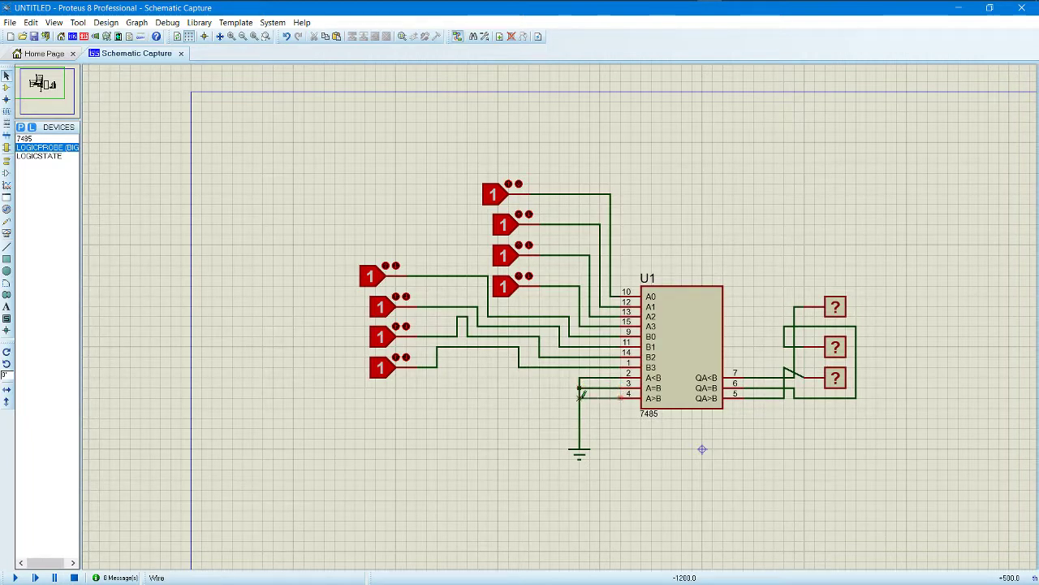
left_click(579, 397)
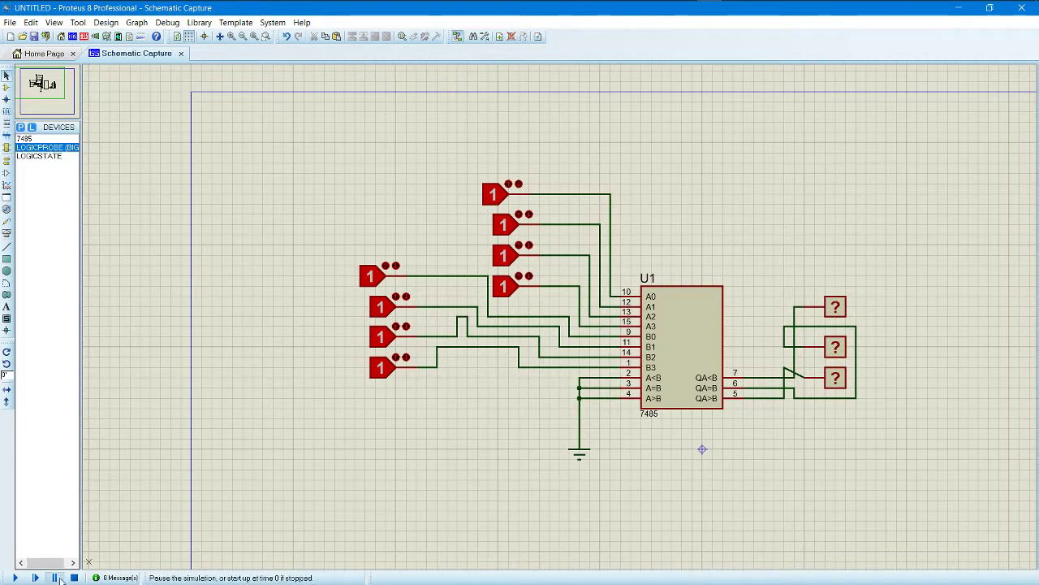
left_click(15, 579)
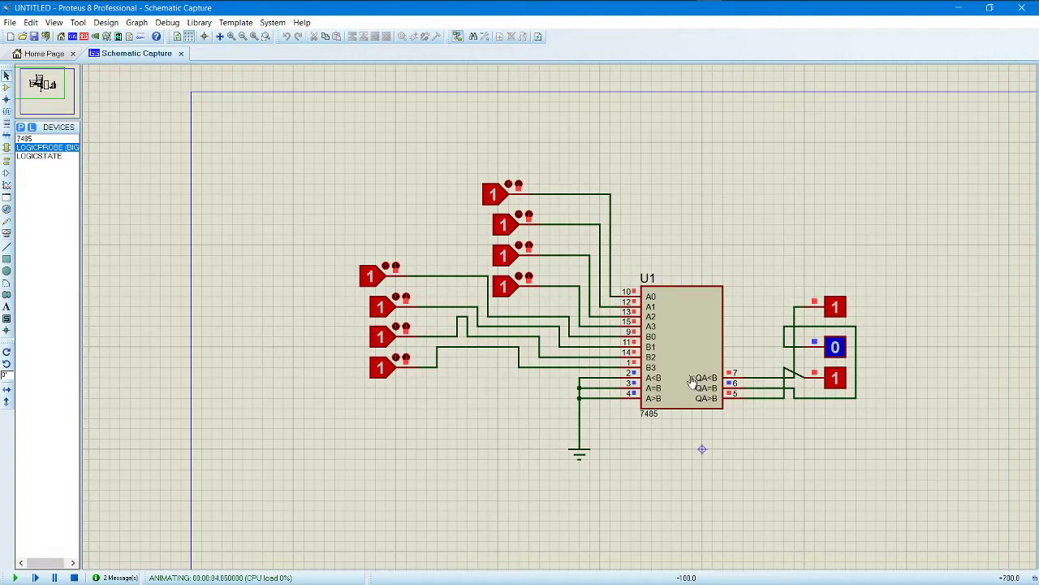
left_click(73, 577)
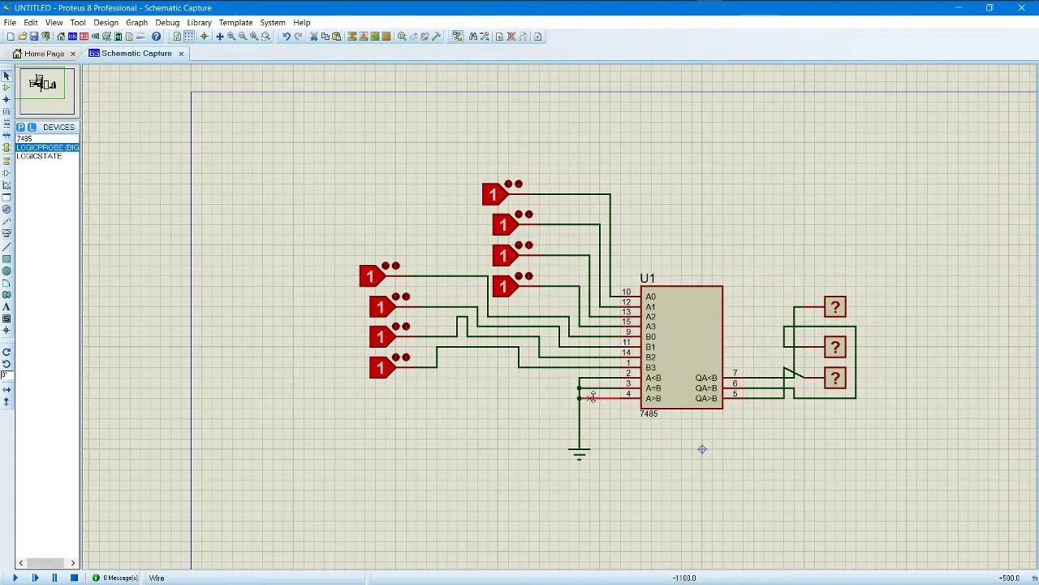
Delete the wires grounding the 7485's A<B, A=B and A>B inputs and run the simulation again.
right_click(593, 397)
right_click(593, 396)
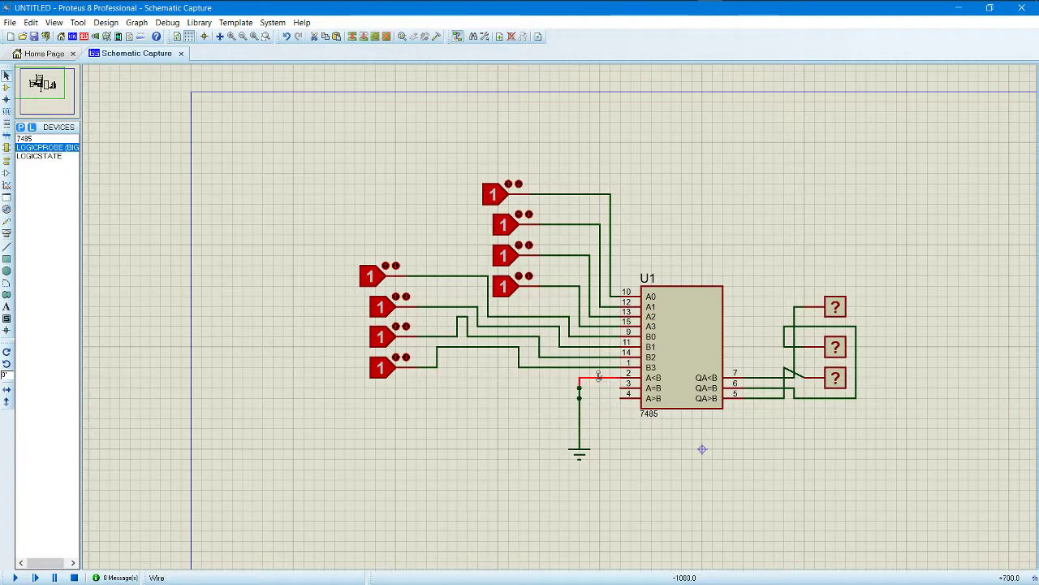
right_click(598, 377)
right_click(598, 377)
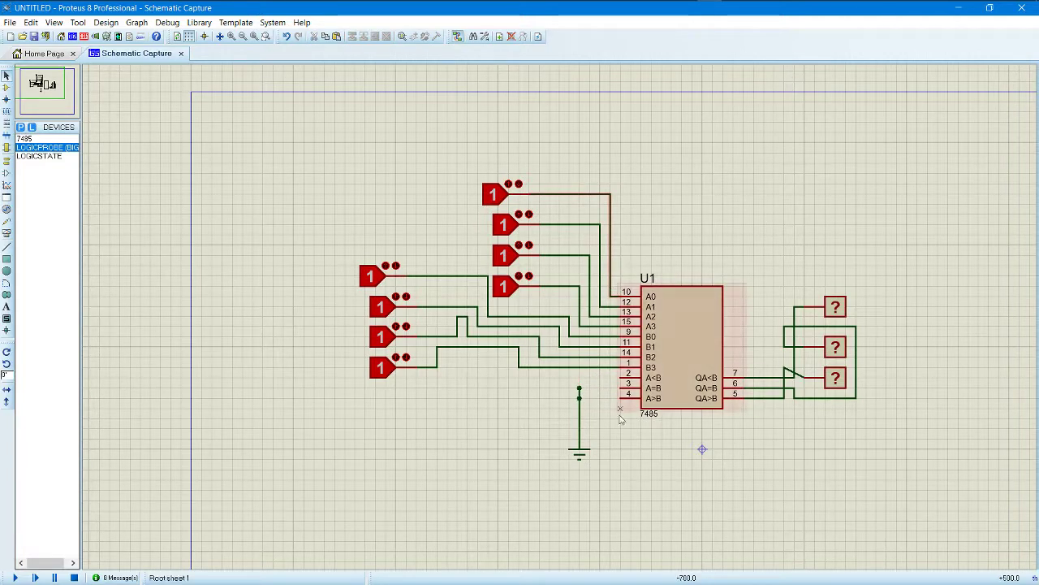
left_click(15, 578)
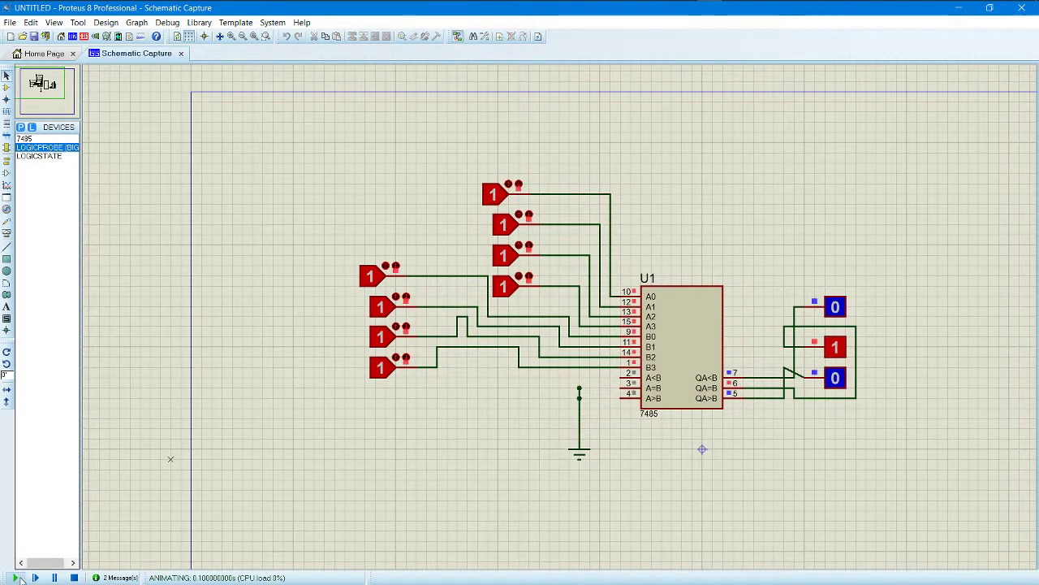